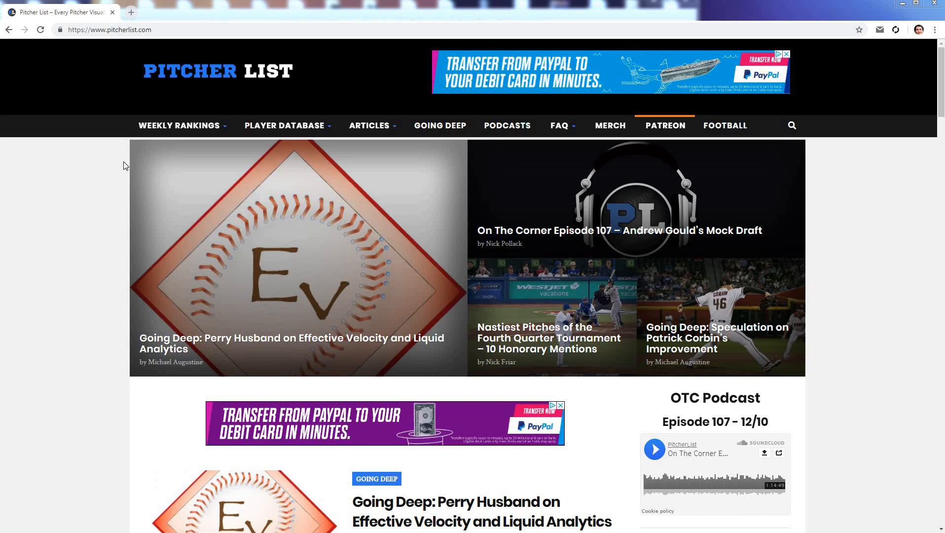
- Go to the Pitcher List login page by adding /login to the site address
click(171, 29)
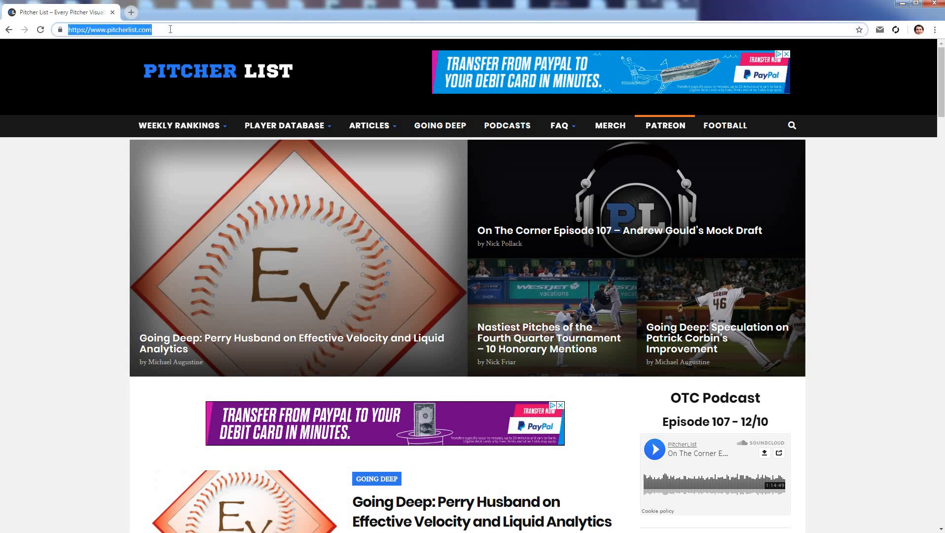
key(Right)
text(/)
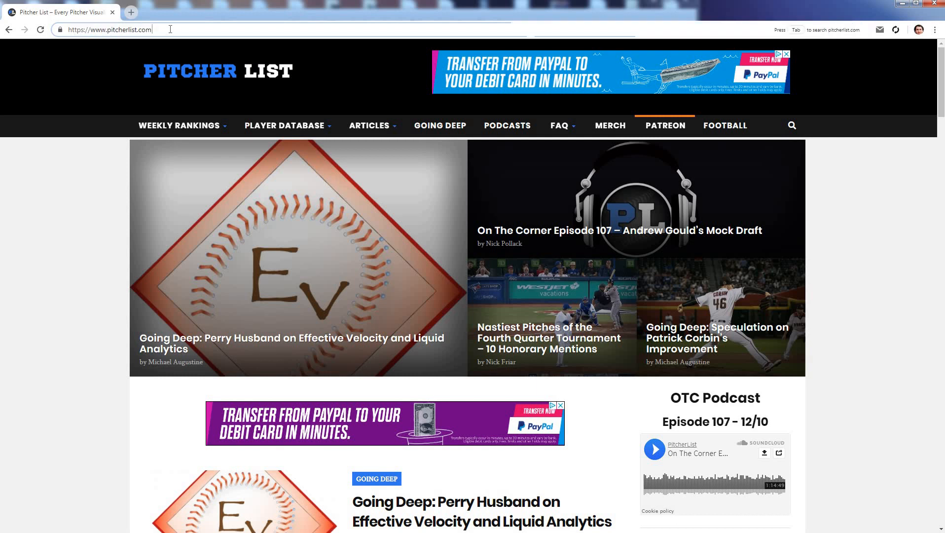
text(login)
key(Return)
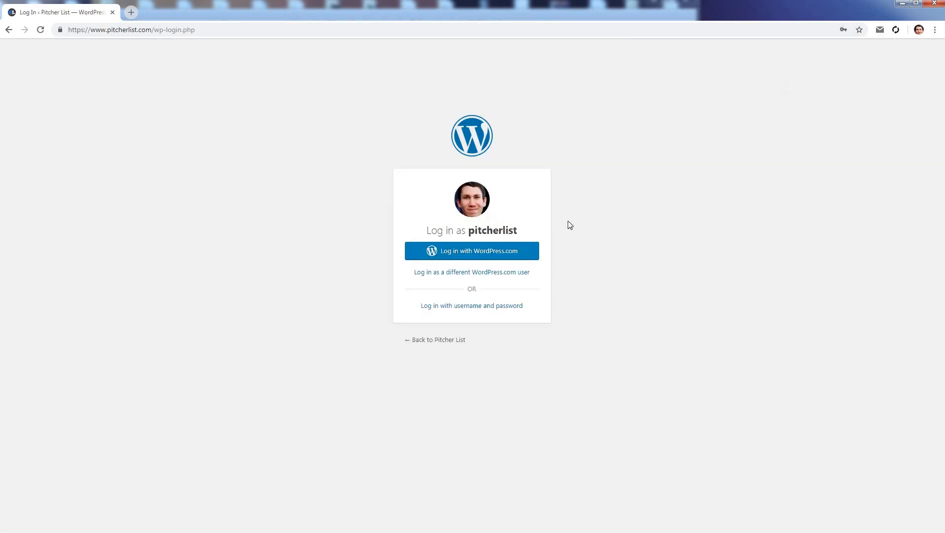
- Choose login with username and password and clear the prefilled username and password
click(492, 307)
drag(407, 205, 520, 221)
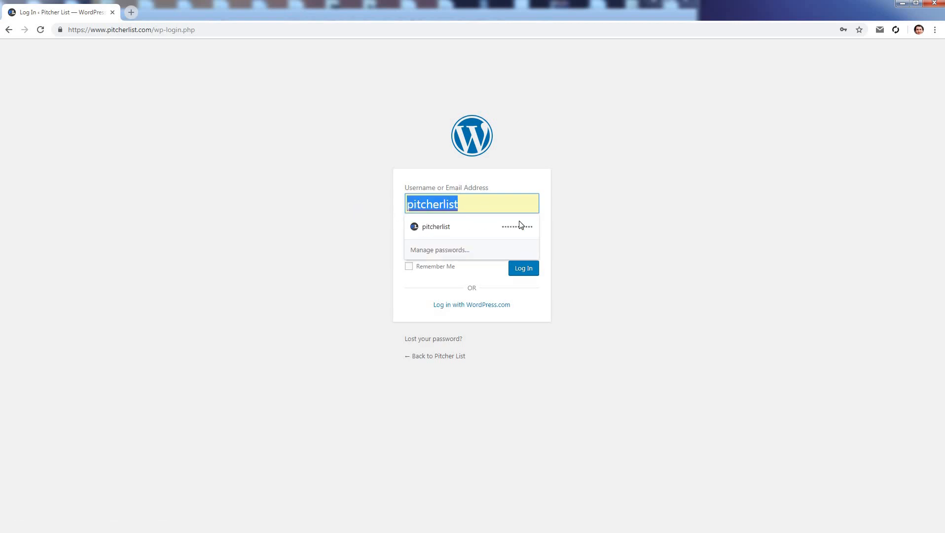
click(390, 245)
drag(411, 244, 487, 210)
key(BackSpace)
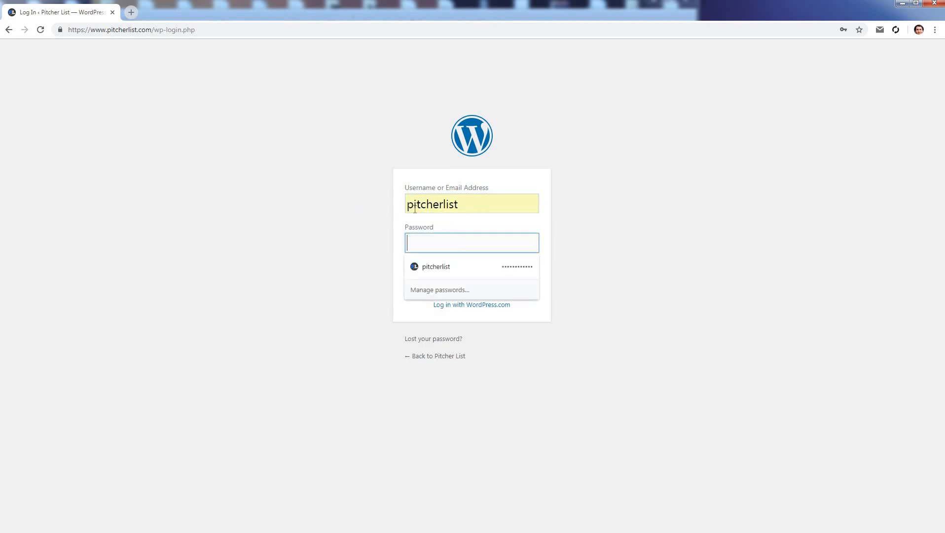
drag(413, 205, 643, 200)
key(BackSpace)
- Enter the account username and password, log in, and decline to save the password in the browser
text(Frank)
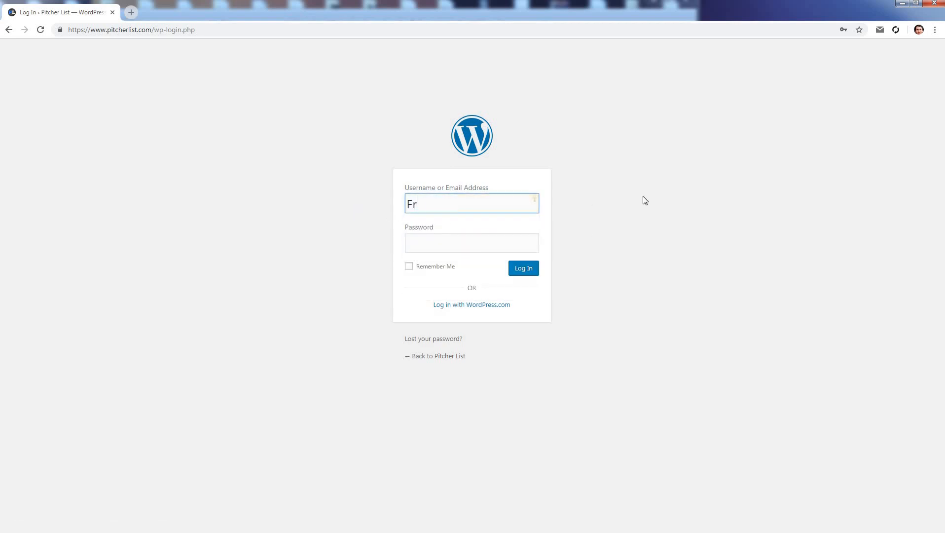
key(Tab)
key(ctrl+v)
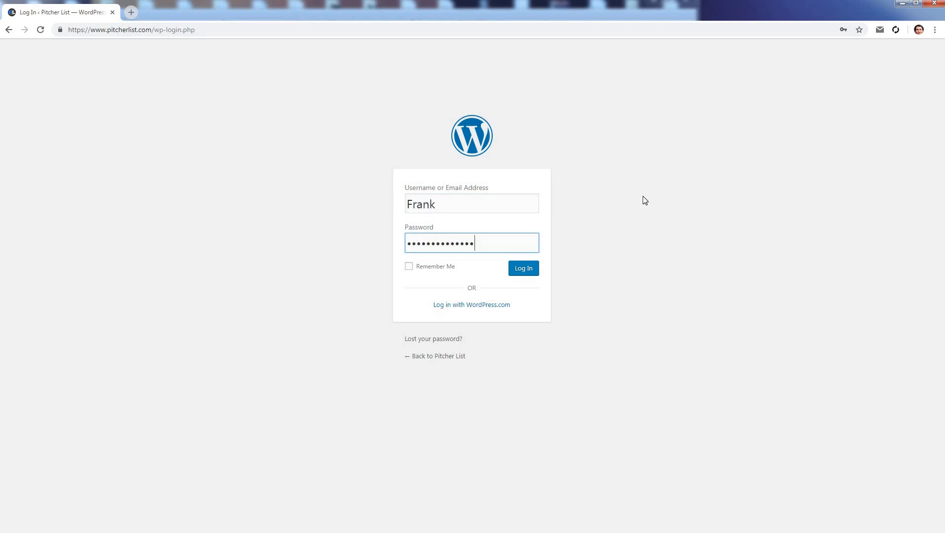
key(Return)
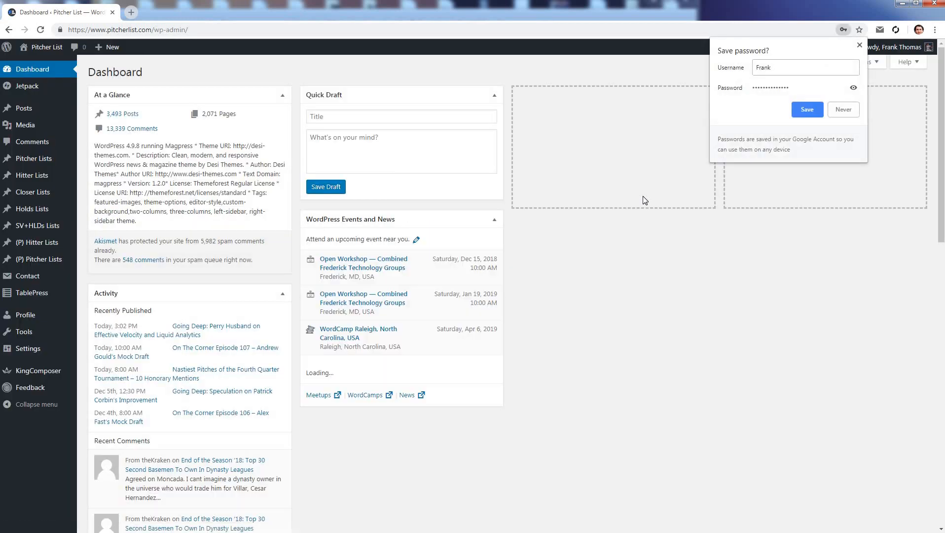
click(840, 112)
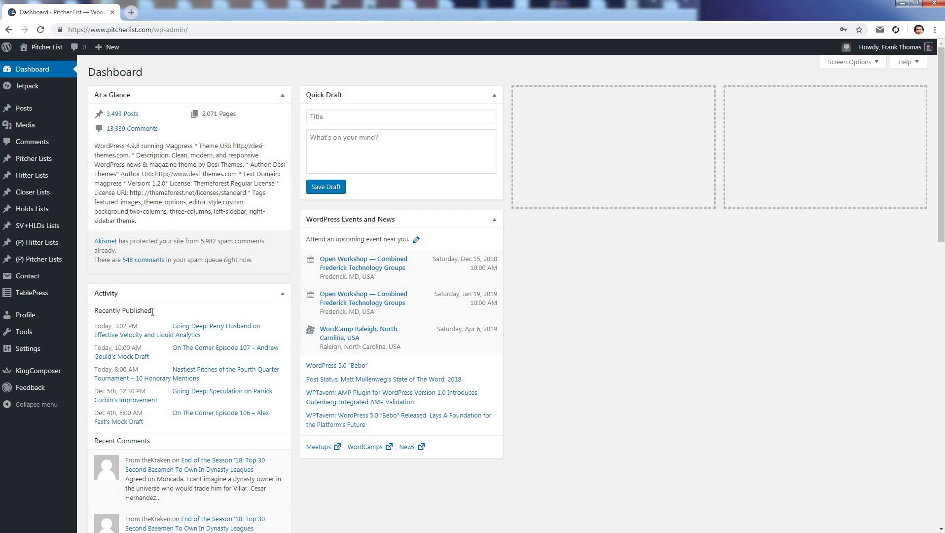
- View the list of all posts, and open the user profile to examine its Biographical Info text
click(21, 113)
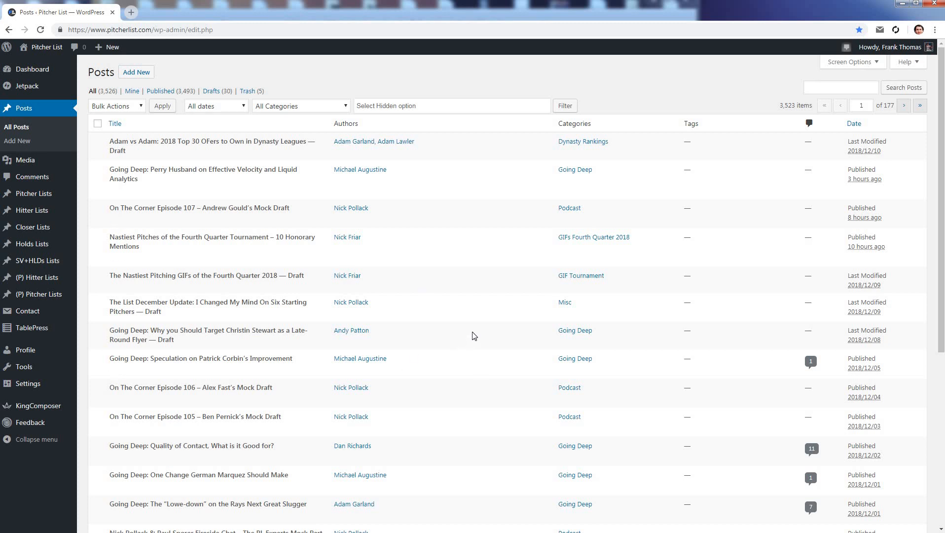
click(29, 353)
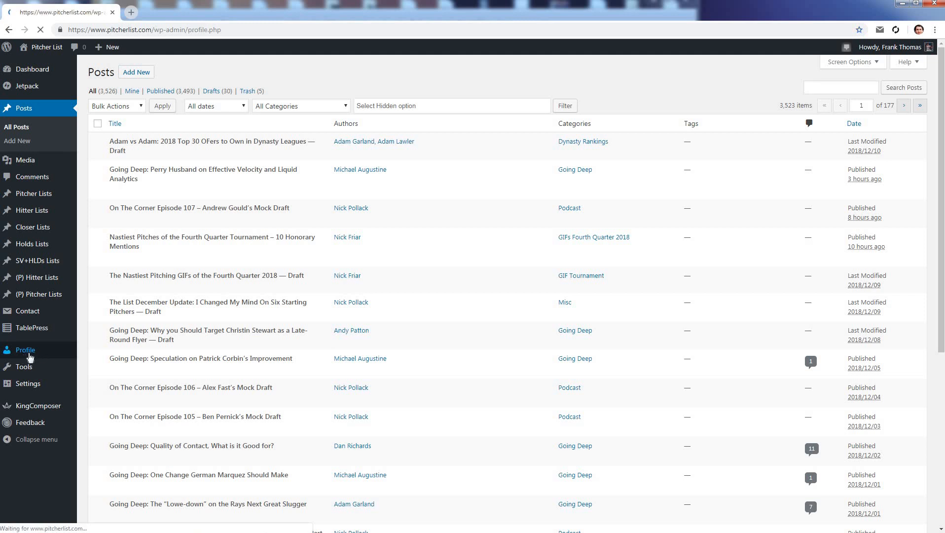
scroll(558, 383, down, 3)
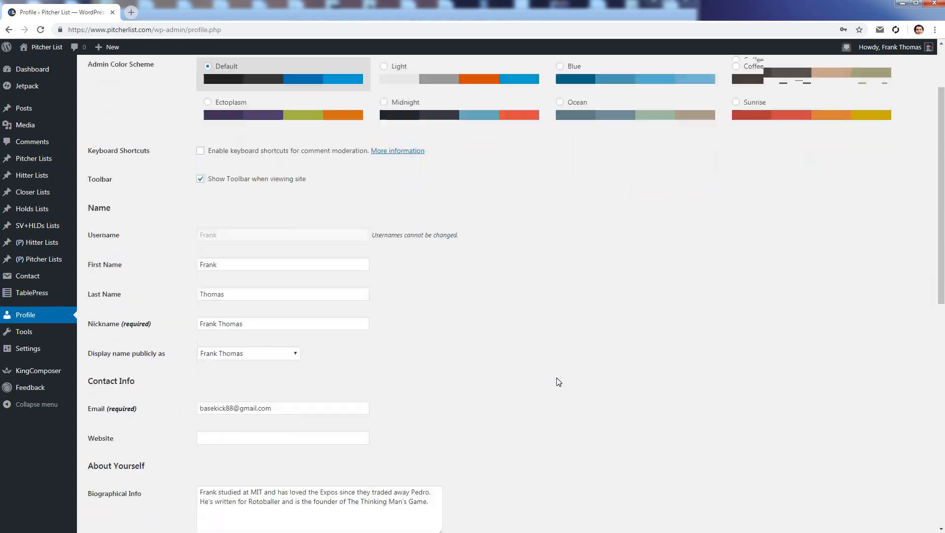
scroll(558, 382, down, 3)
click(436, 294)
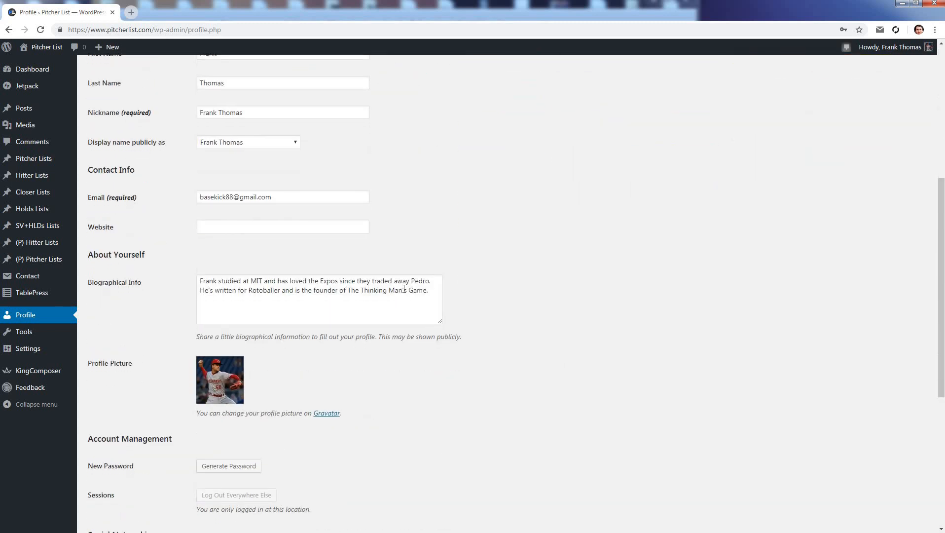
key(ctrl+a)
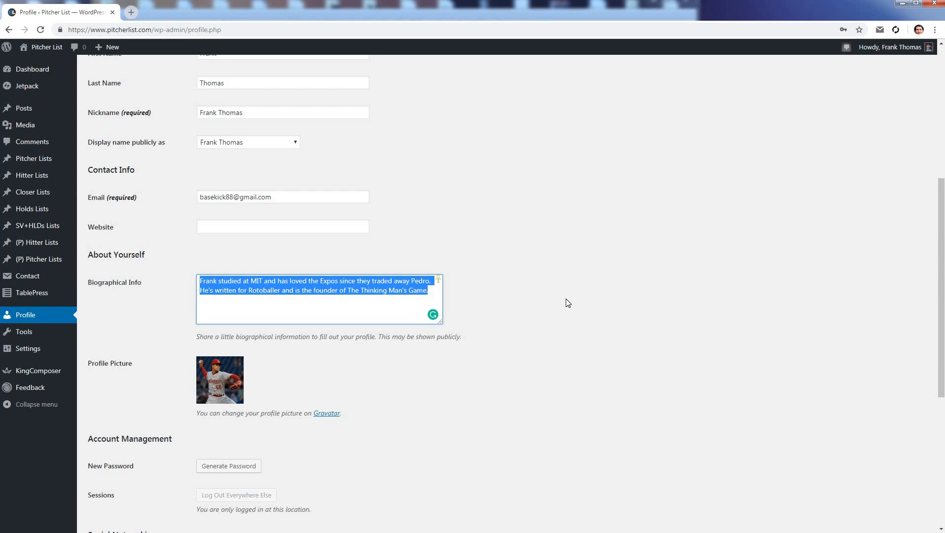
click(355, 304)
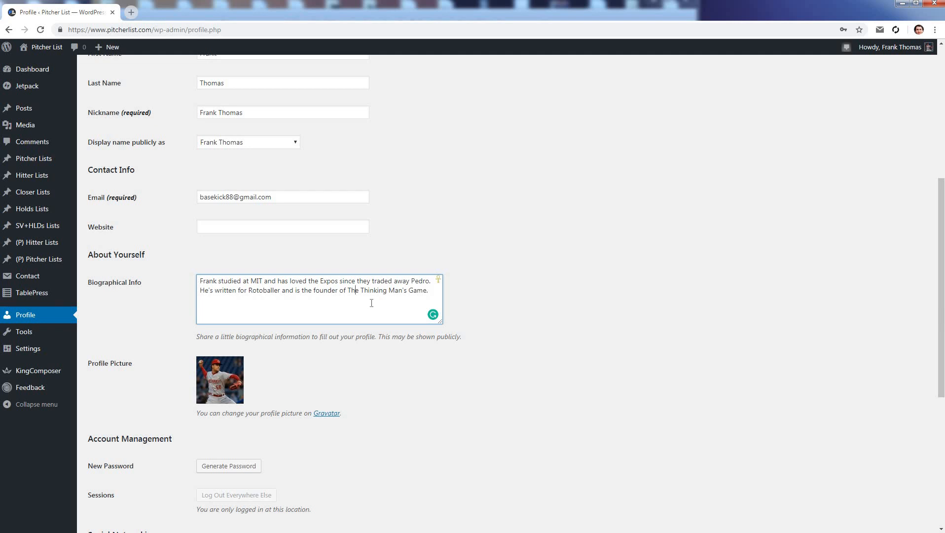
click(433, 291)
- Examine the personal options and the name fields of the profile
scroll(507, 280, up, 6)
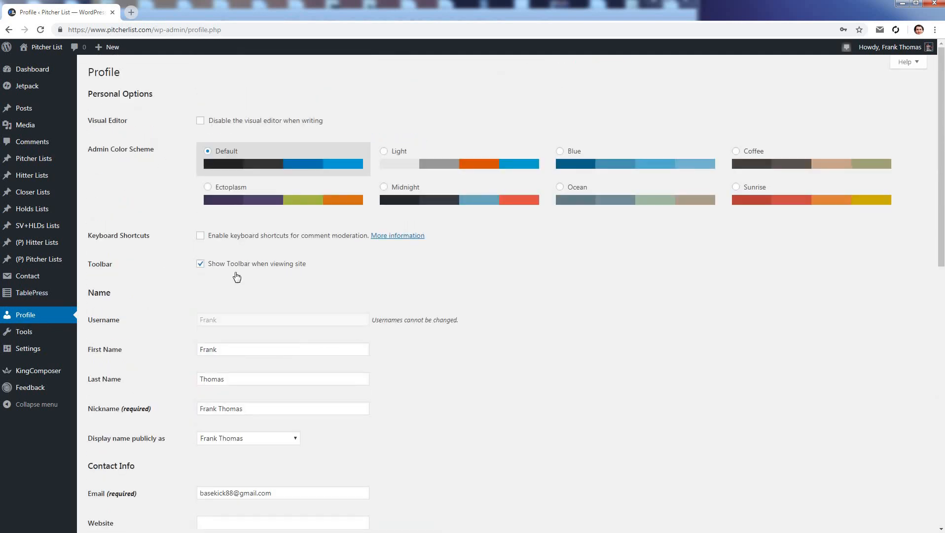
scroll(496, 326, down, 4)
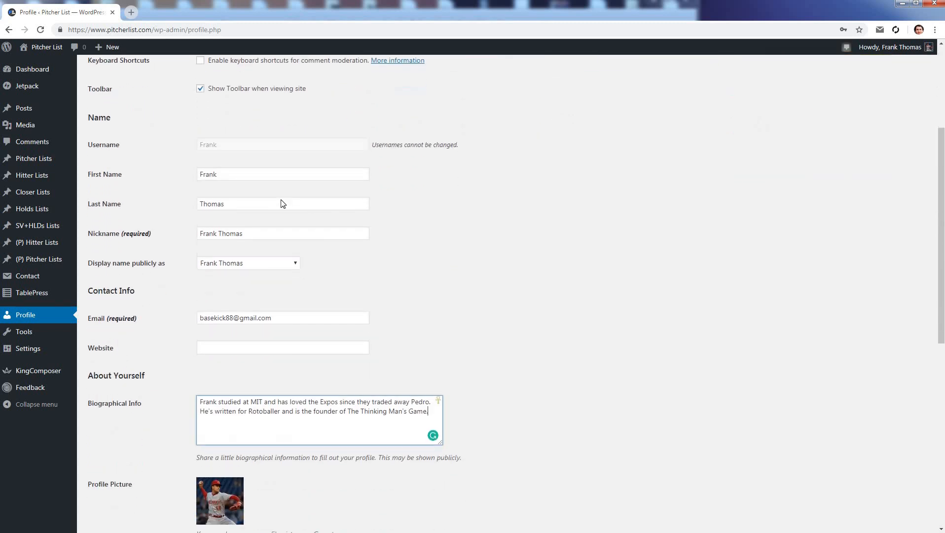
click(246, 150)
key(Tab)
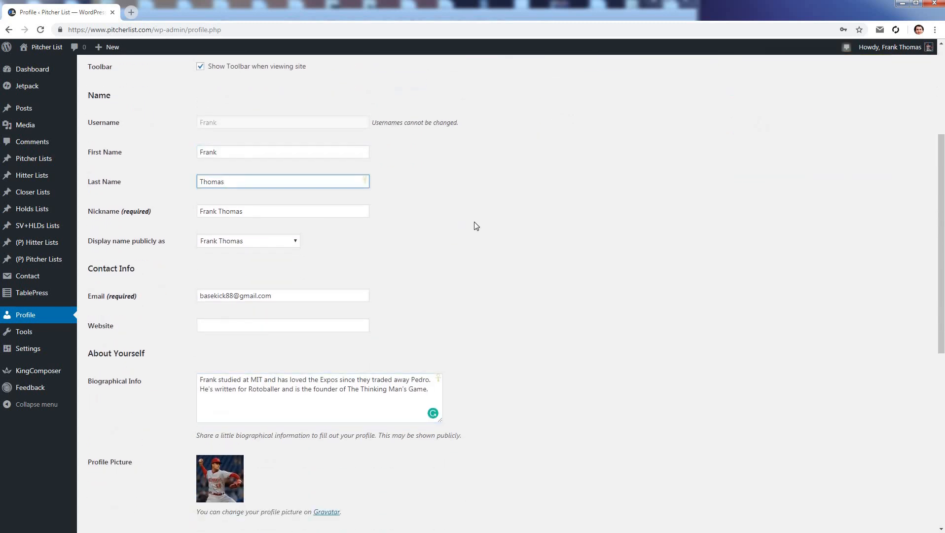
- Examine the lower profile sections, focusing on the Twitter Username under Social Networking
scroll(476, 228, down, 5)
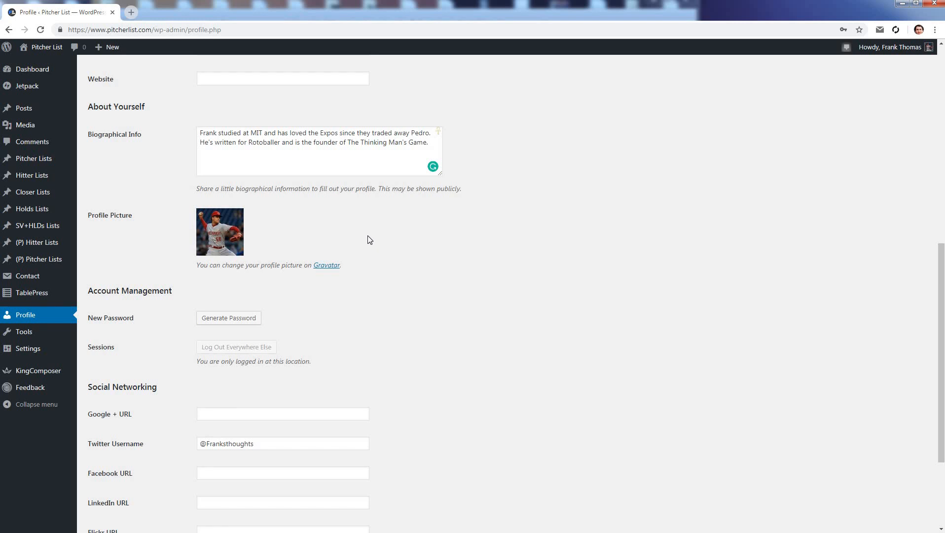
scroll(377, 251, down, 1)
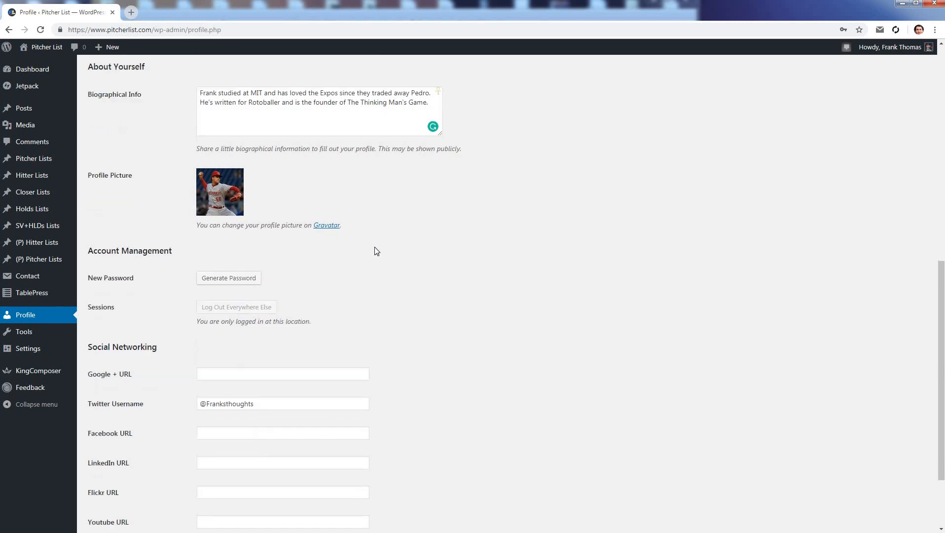
scroll(377, 251, down, 3)
click(268, 303)
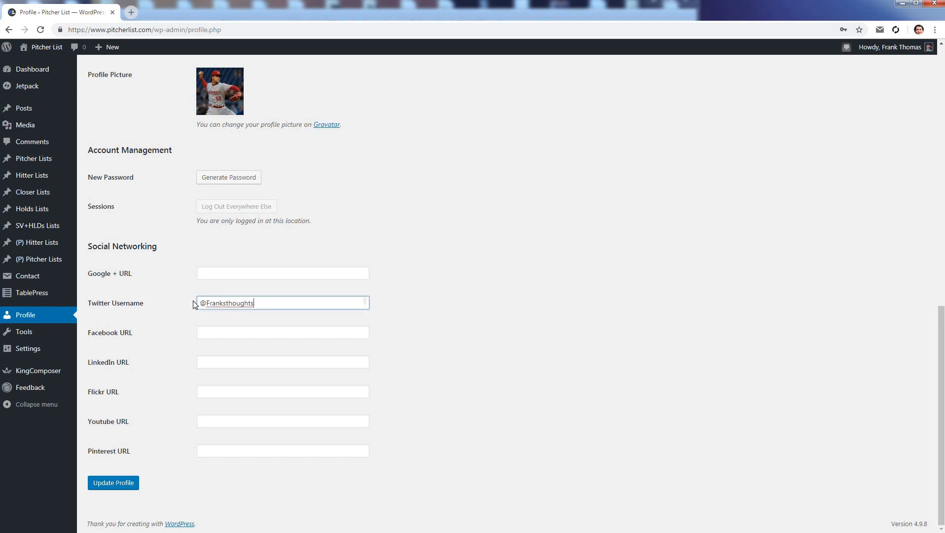
triple_click(268, 304)
click(314, 301)
- Visit the Gravatar site linked below the profile picture and return to the profile page
scroll(423, 356, up, 3)
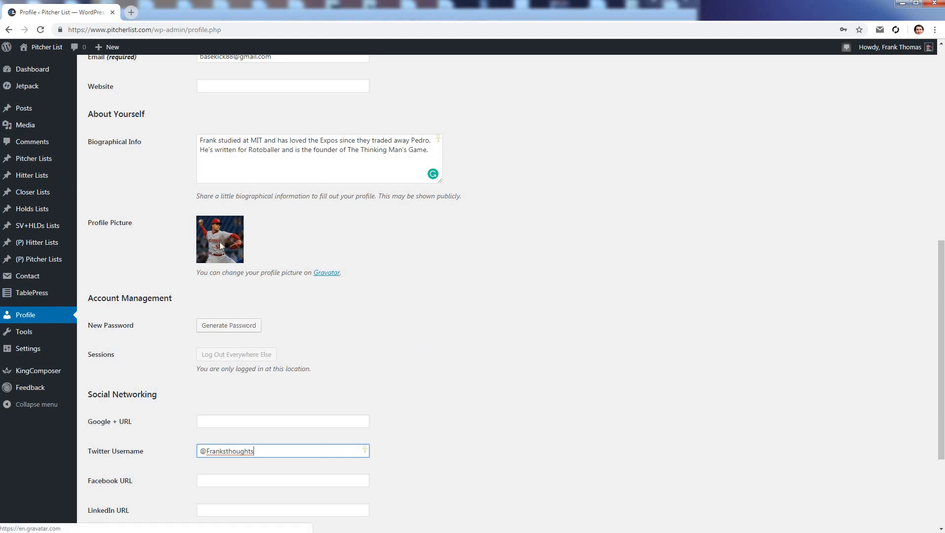
click(324, 273)
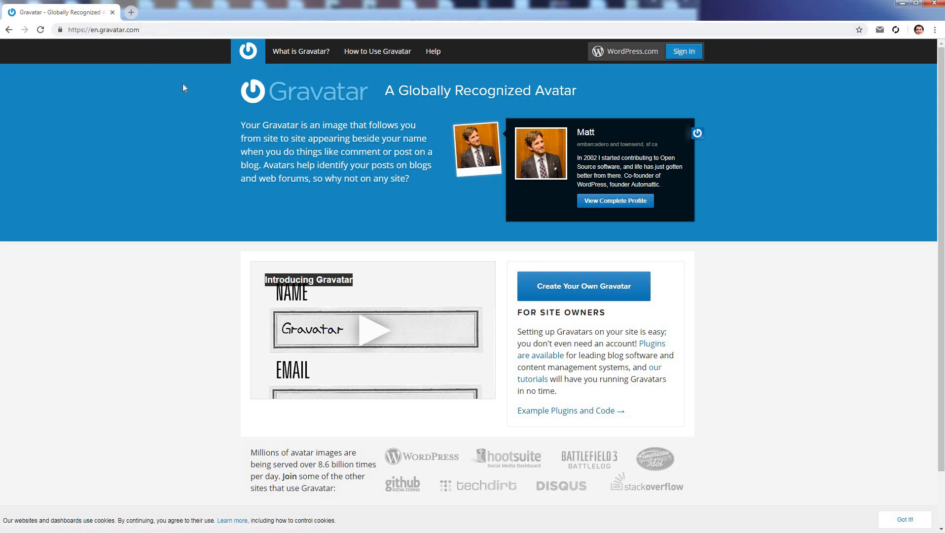
key(alt+Left)
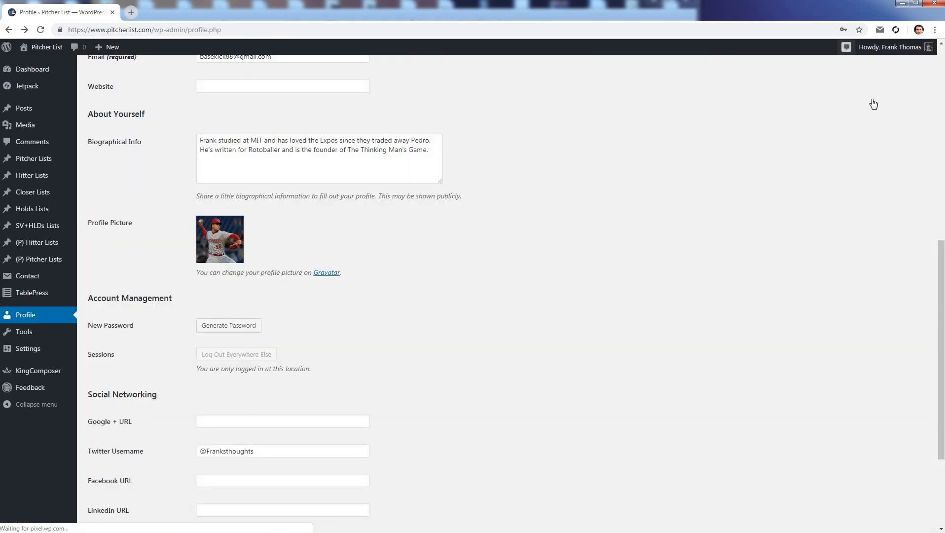
- Log out of the Pitcher List account and reopen the site's login page
mouse_move(889, 48)
click(867, 106)
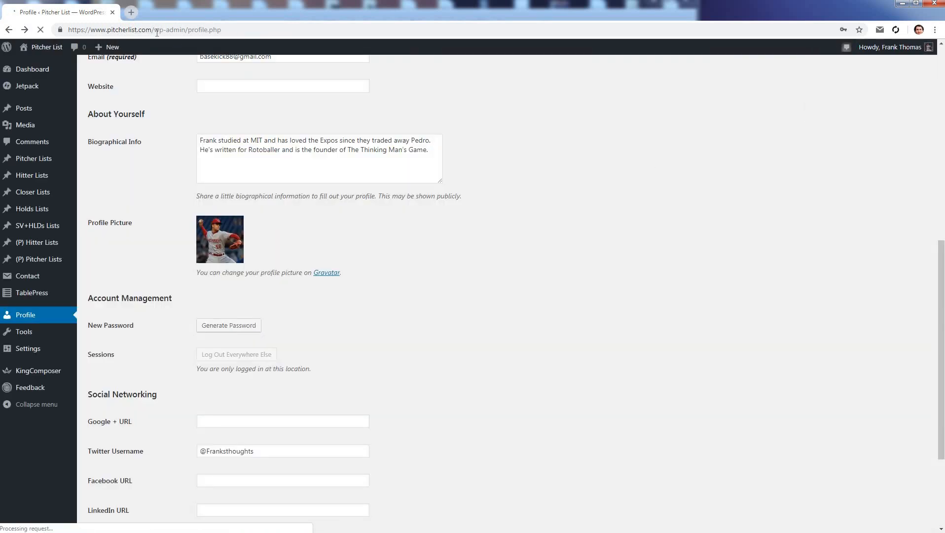
drag(154, 29, 602, 94)
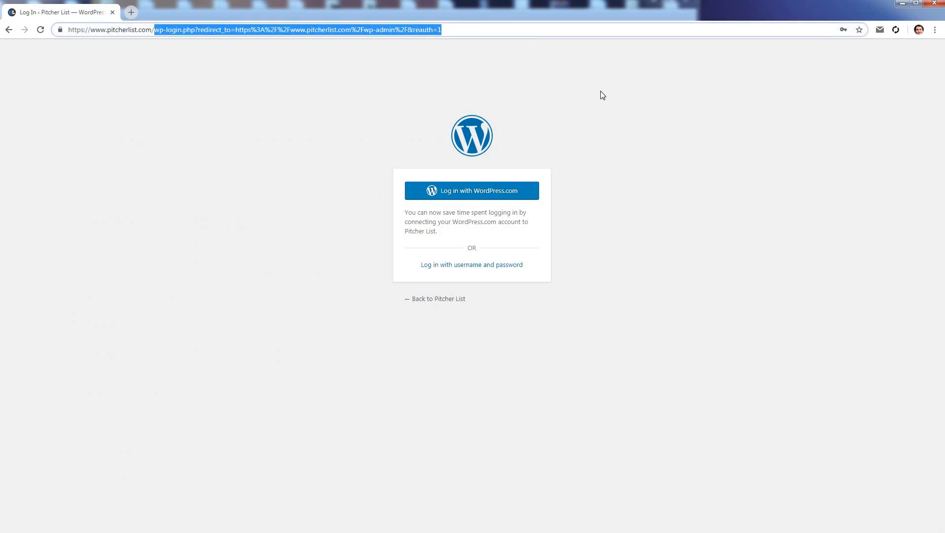
text(log)
key(Return)
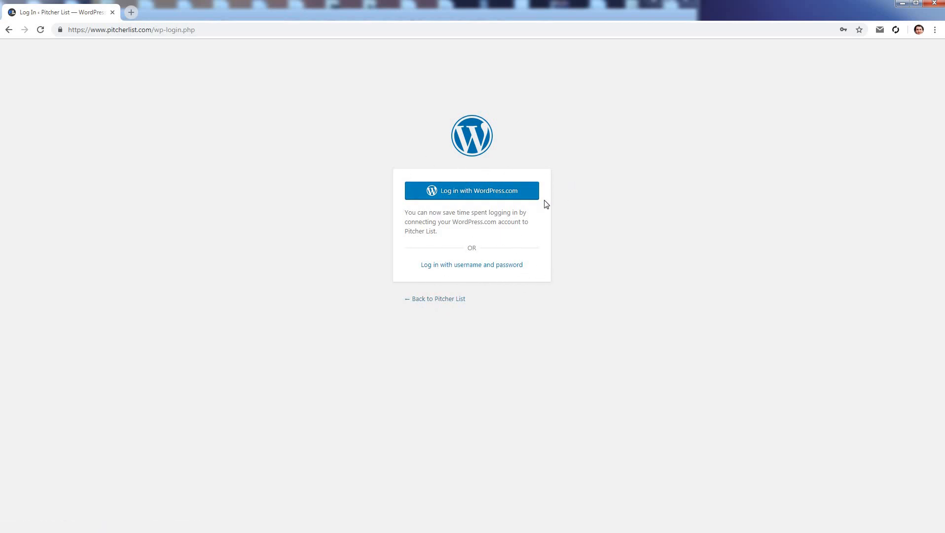
- Log back in with username and password, entering the account username and password in place of the prefilled credentials
right_click(417, 190)
click(510, 157)
click(484, 265)
key(ctrl+a)
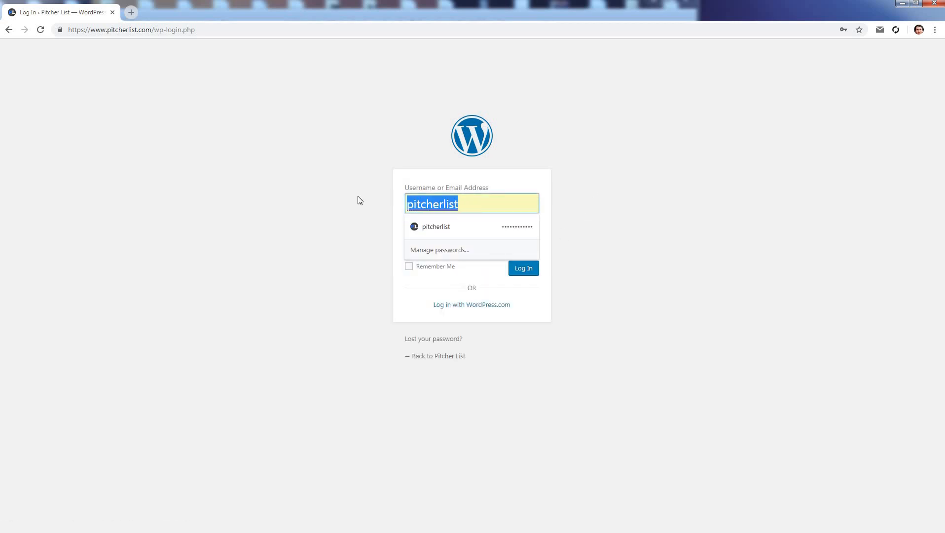
text(Frank)
key(Tab)
key(ctrl+v)
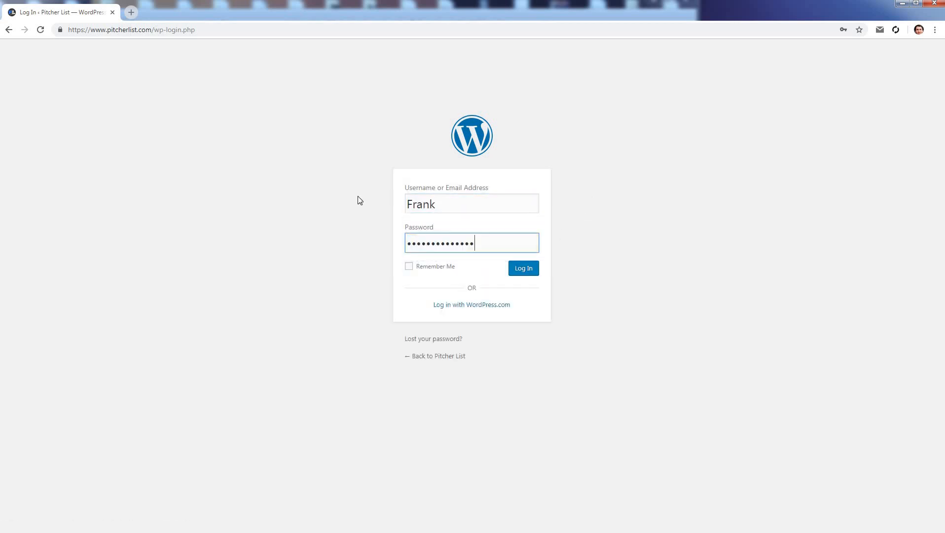
click(517, 270)
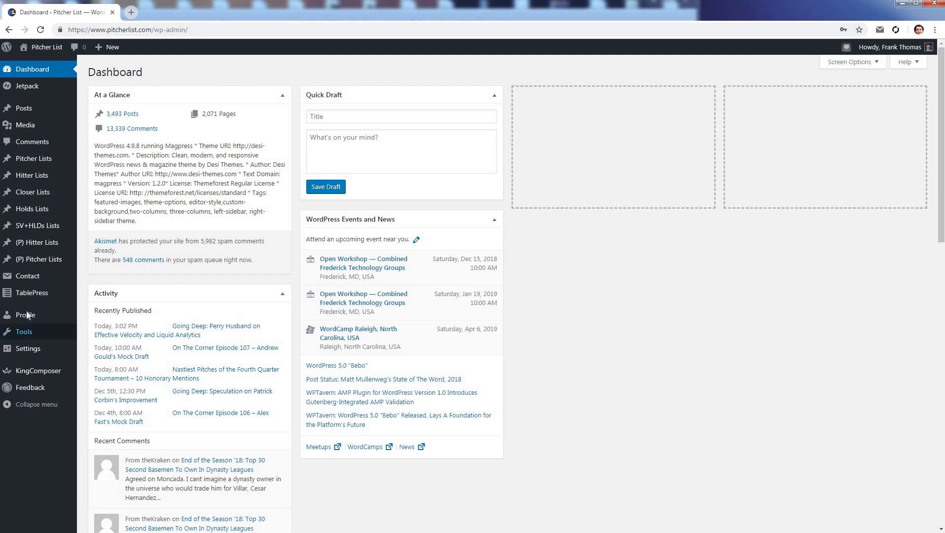
- Open Gravatar from the profile's picture section and sign in to view Manage Gravatars, returning to the Gravatar home page
click(24, 315)
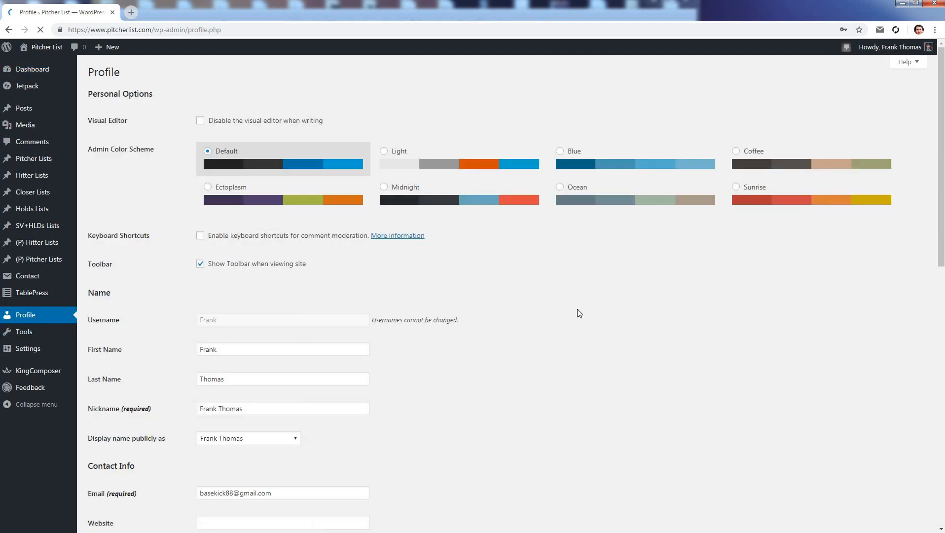
scroll(332, 369, down, 5)
scroll(331, 370, down, 1)
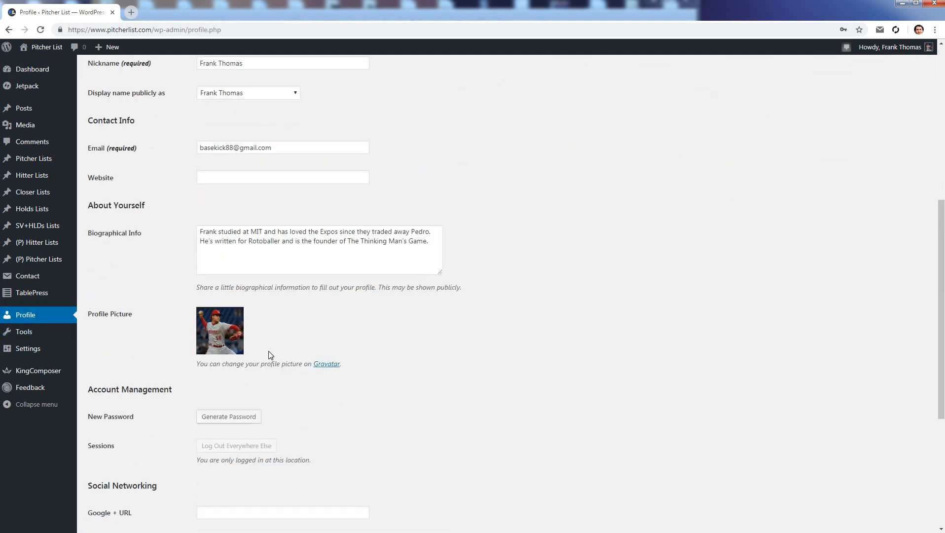
click(328, 368)
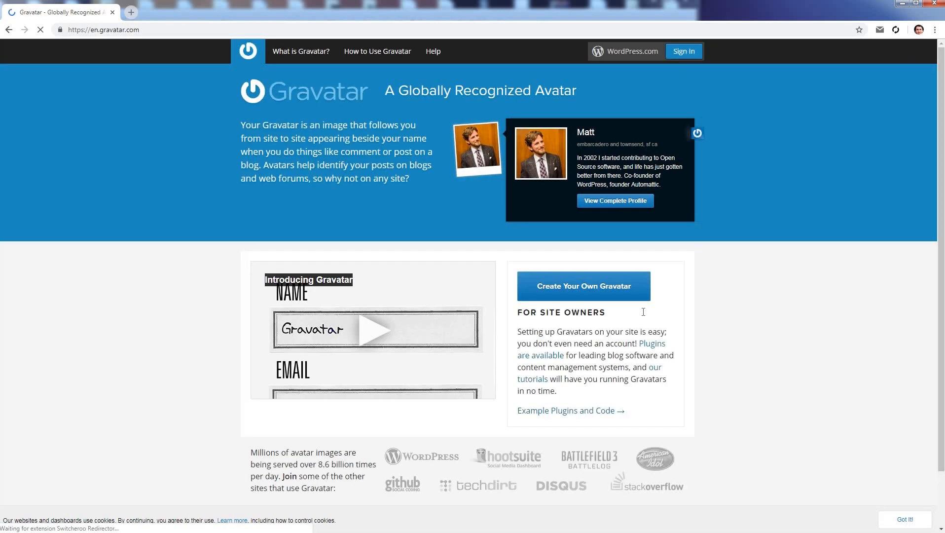
click(688, 51)
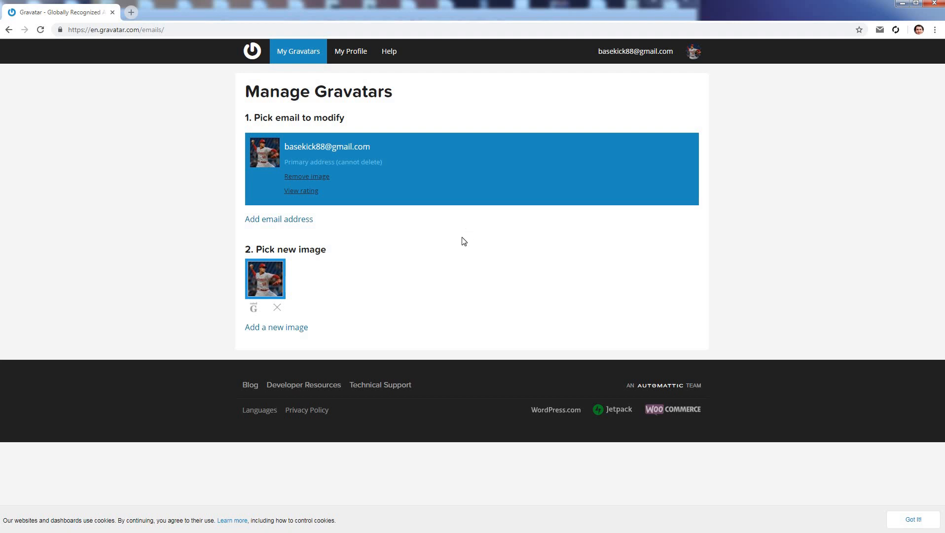
key(alt+Left)
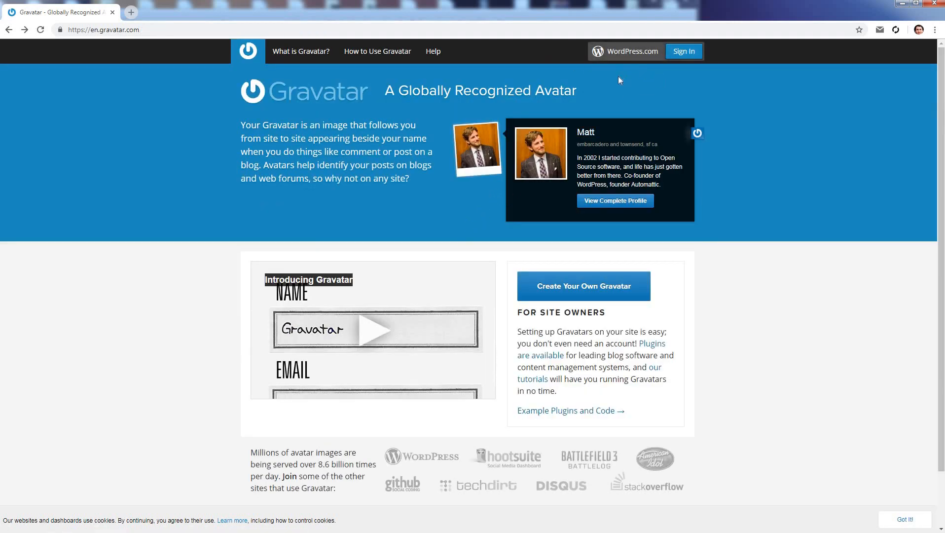
- Return from Gravatar to the profile page and review the required email field and the profile picture section
key(alt+Left)
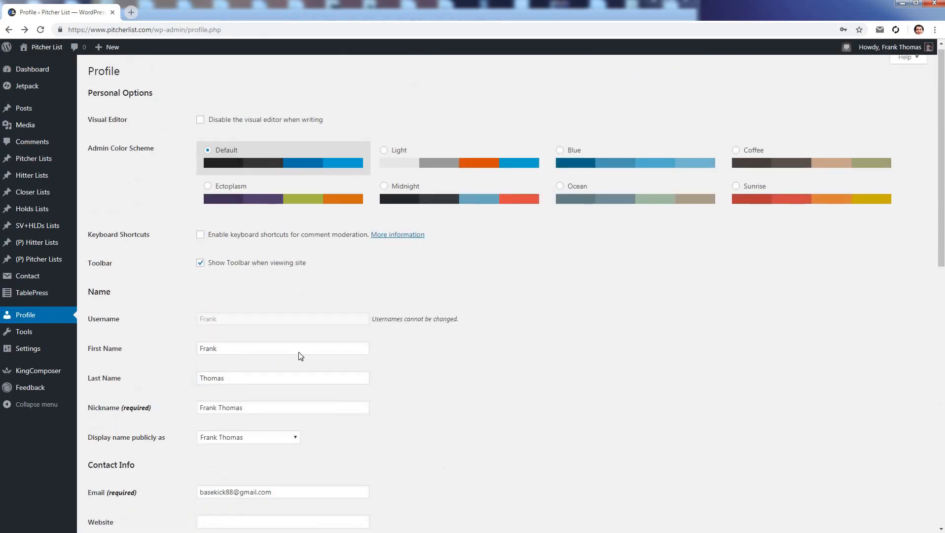
click(449, 322)
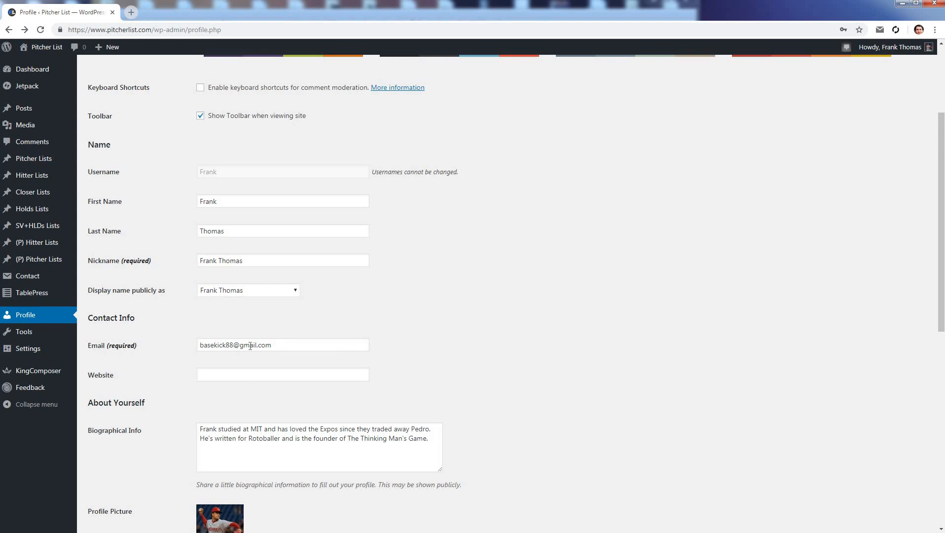
drag(192, 345, 347, 348)
click(347, 349)
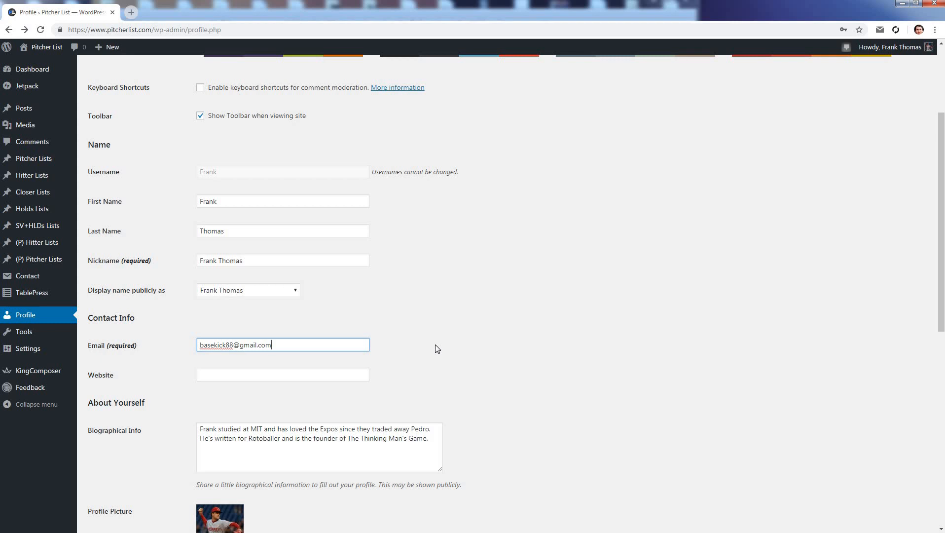
scroll(435, 344, up, 3)
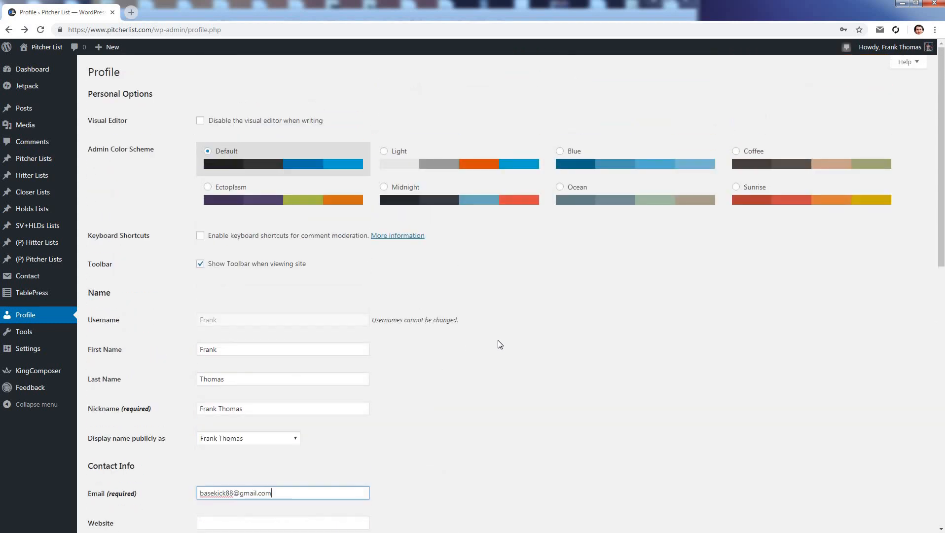
scroll(593, 344, down, 6)
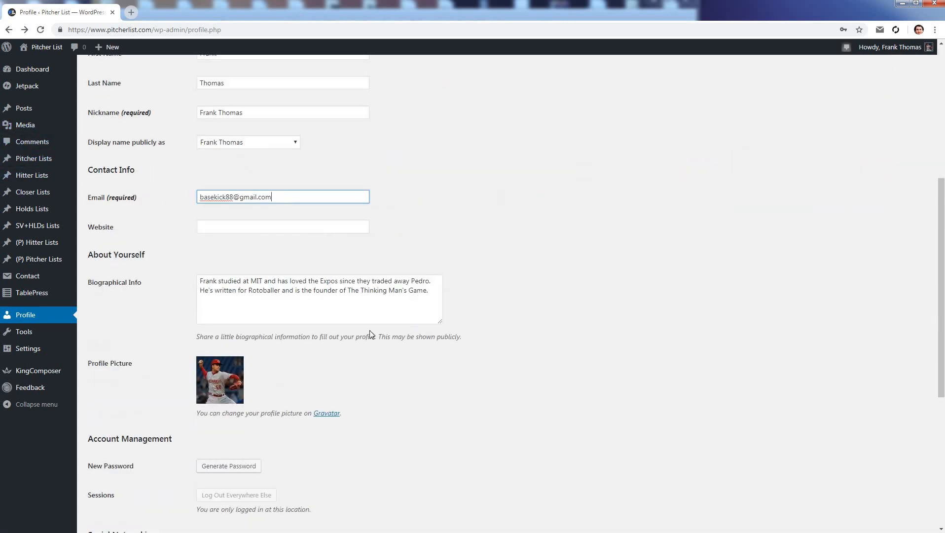
- Go to the site's posts list and start a new post
click(23, 108)
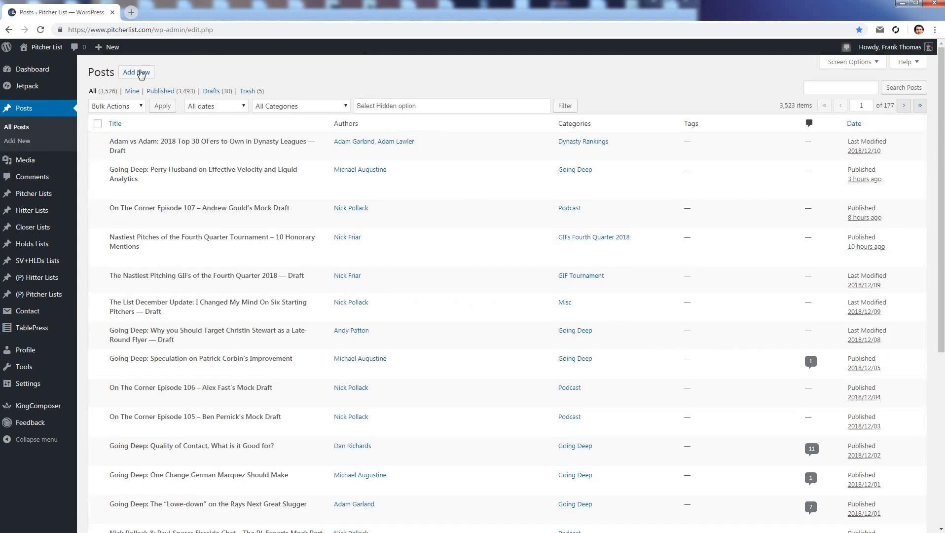
mouse_move(109, 52)
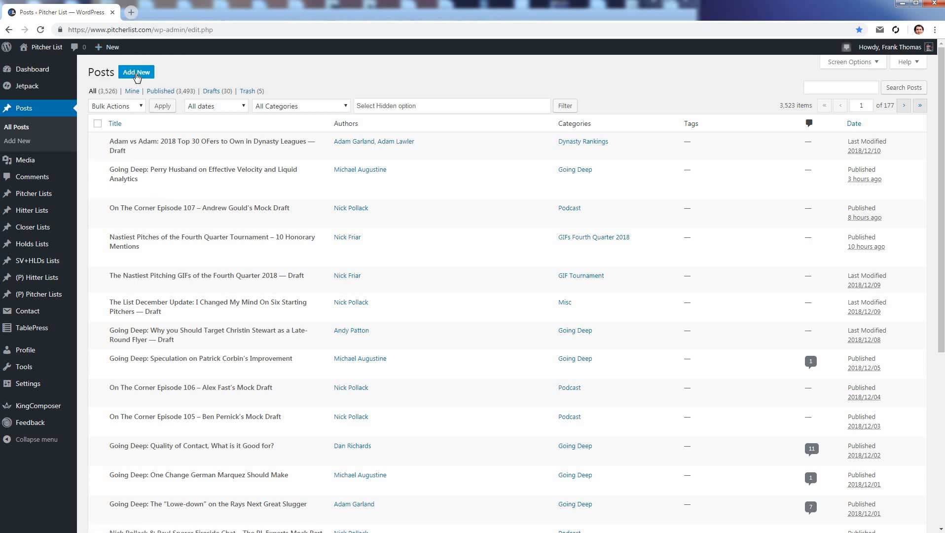
click(136, 74)
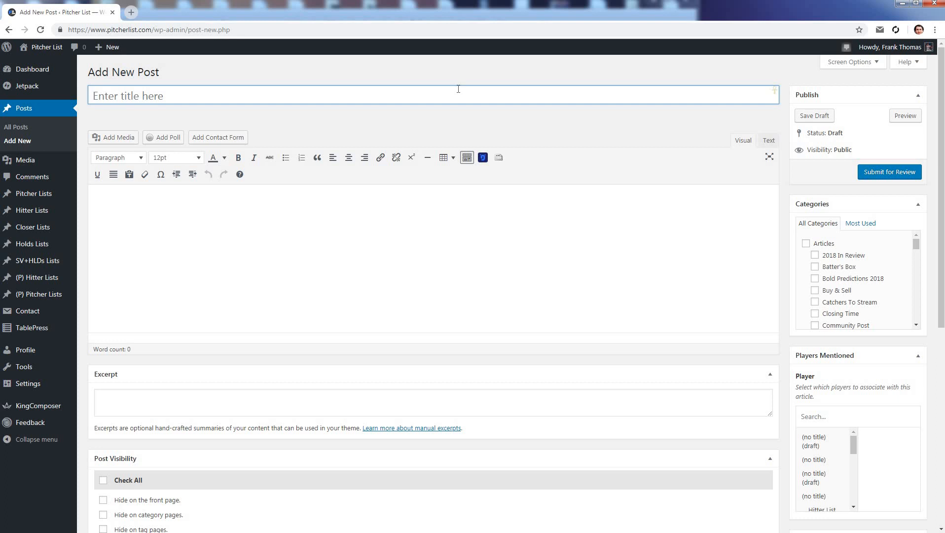
- Title the new post "Is It Legit? - Aldaberto Mondesi, Nick Pivetta, And Jake Arrieta" and move into the post body
text(Is It Legit? -)
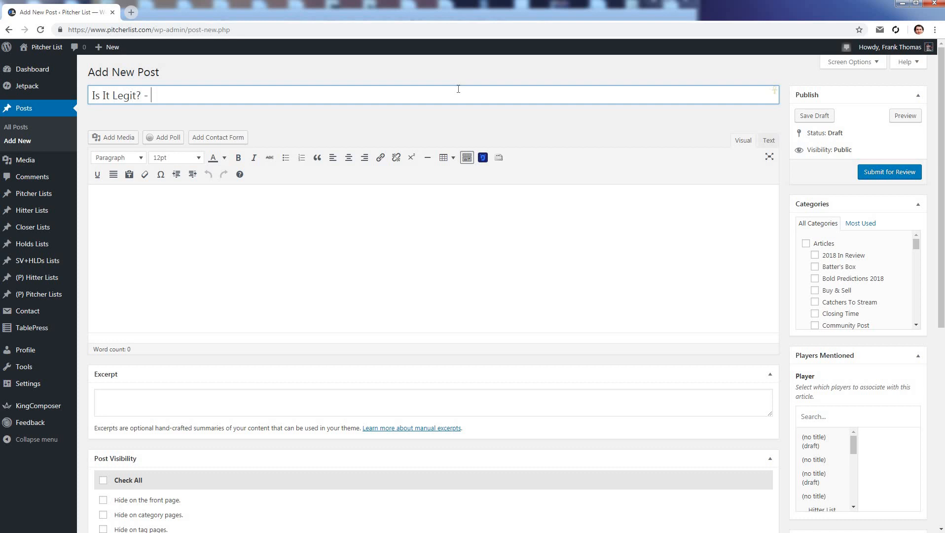
text( Aldaberto M)
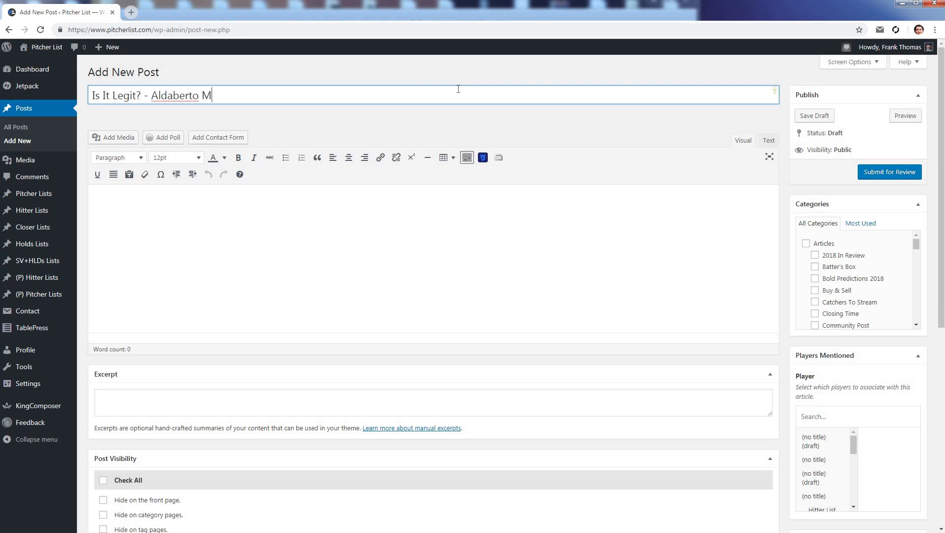
text(ondesi, Nick Pivct)
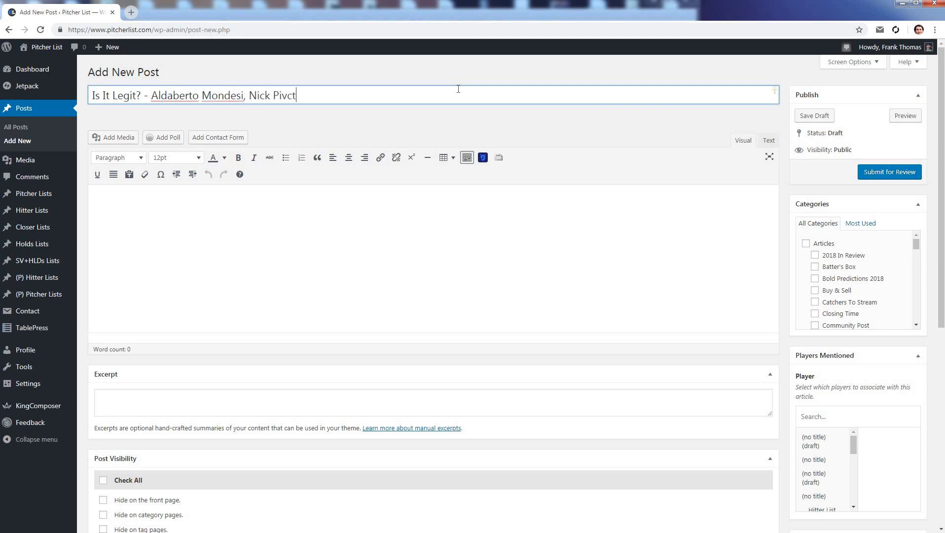
key(BackSpace)
key(BackSpace)
text(etta, And Jake Arrieta)
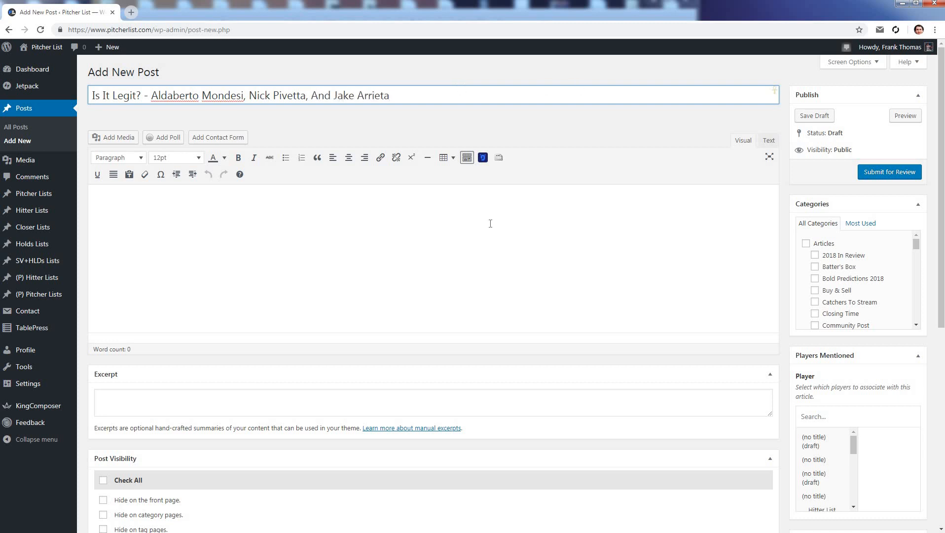
click(490, 224)
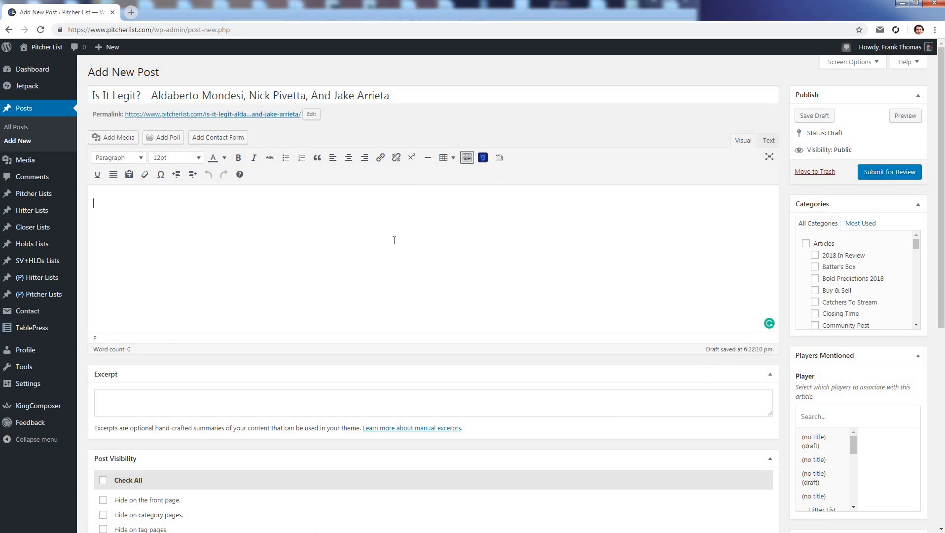
- Hide and redisplay the editor's second row of formatting tools twice
click(467, 158)
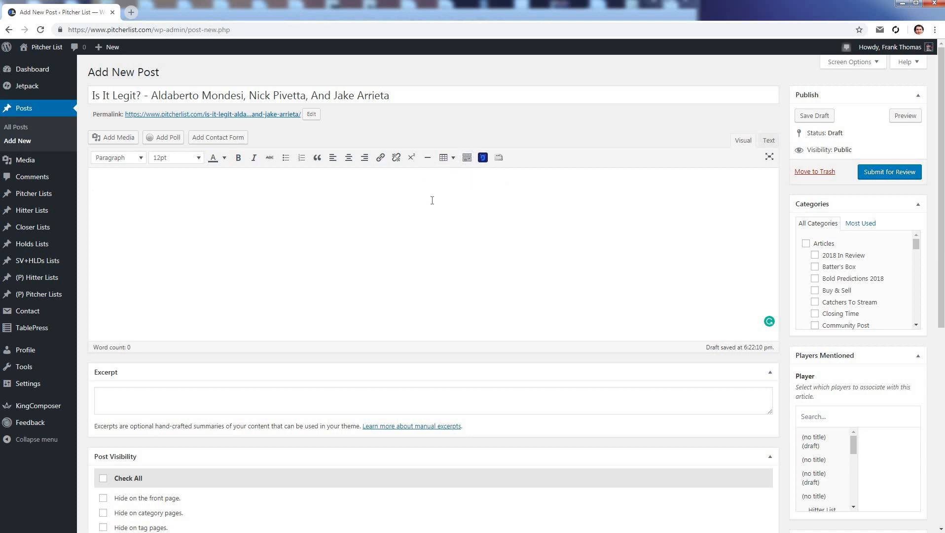
click(467, 158)
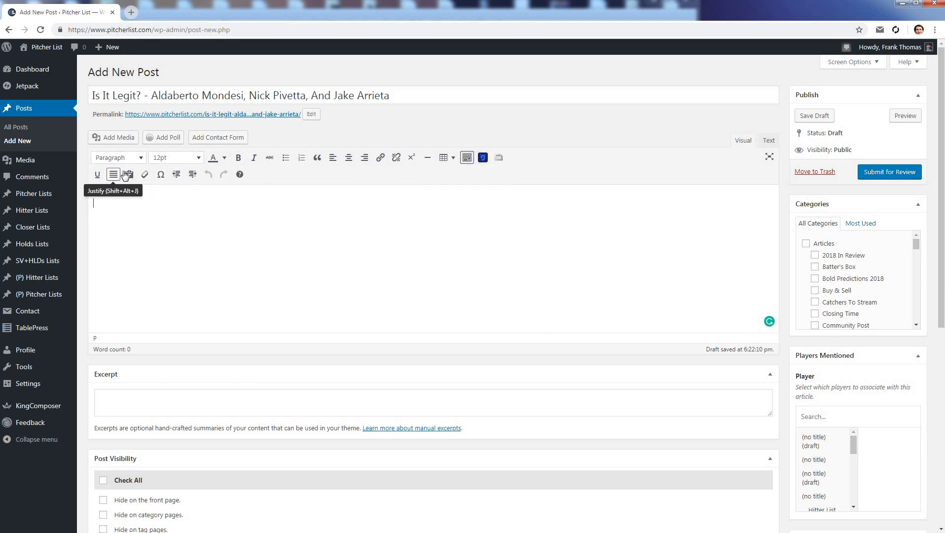
click(466, 157)
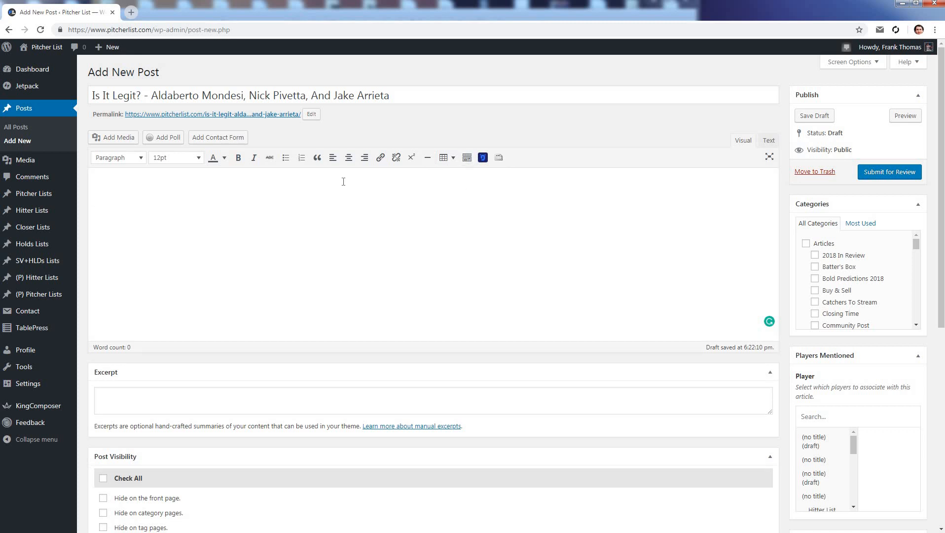
click(466, 157)
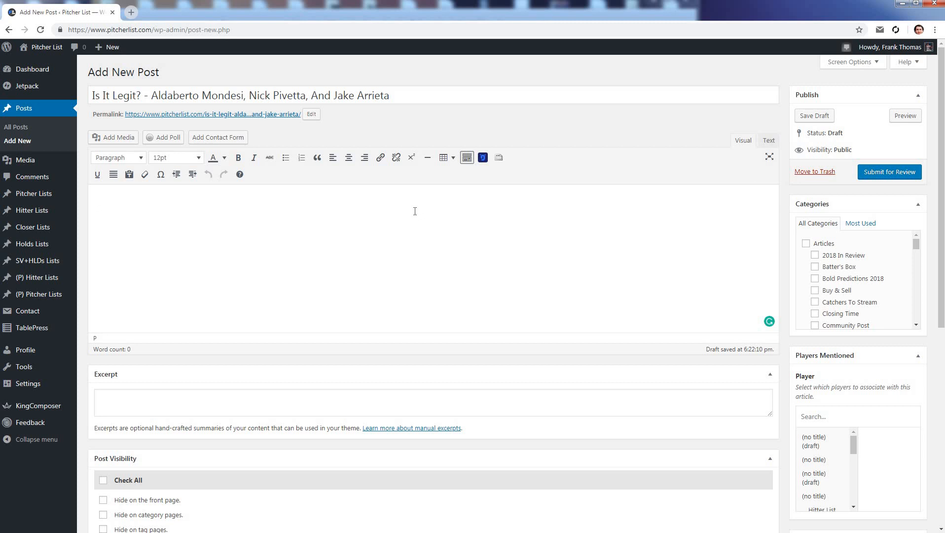
- Write an intro paragraph starting "It's another week in fantasy baseball land", asking which hot waiver-wire players will stick or fizzle, ending "Let's take a look."
text(It's a)
key(BackSpace)
key(BackSpace)
text(a)
key(BackSpace)
text(another week in fantasy ba)
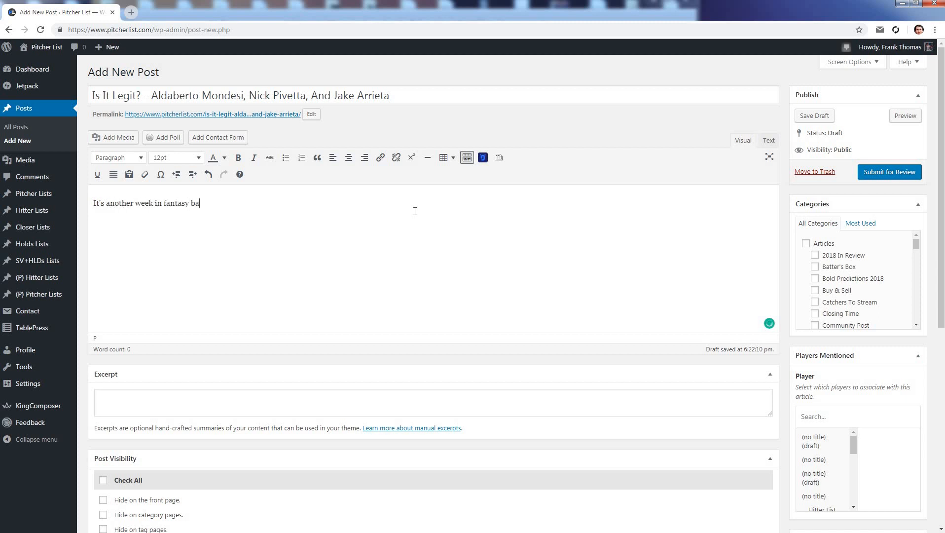
text(seball land and there are more hot )
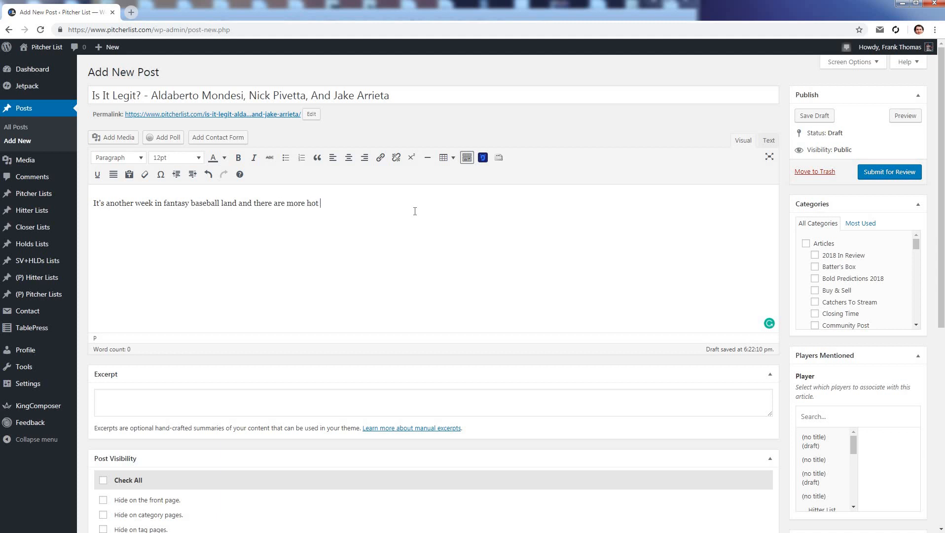
text(players on the waiver wire. Which ones wi)
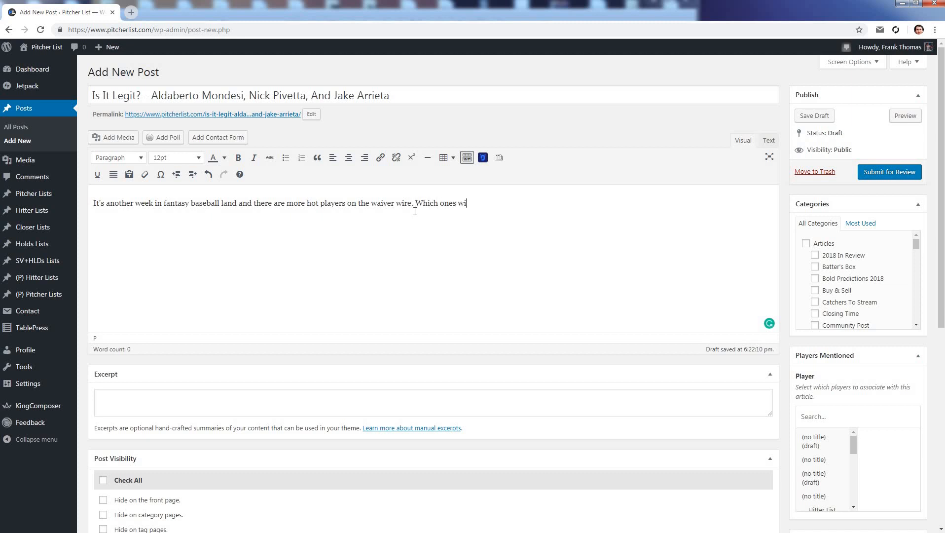
text(ll stick through the year and which wi)
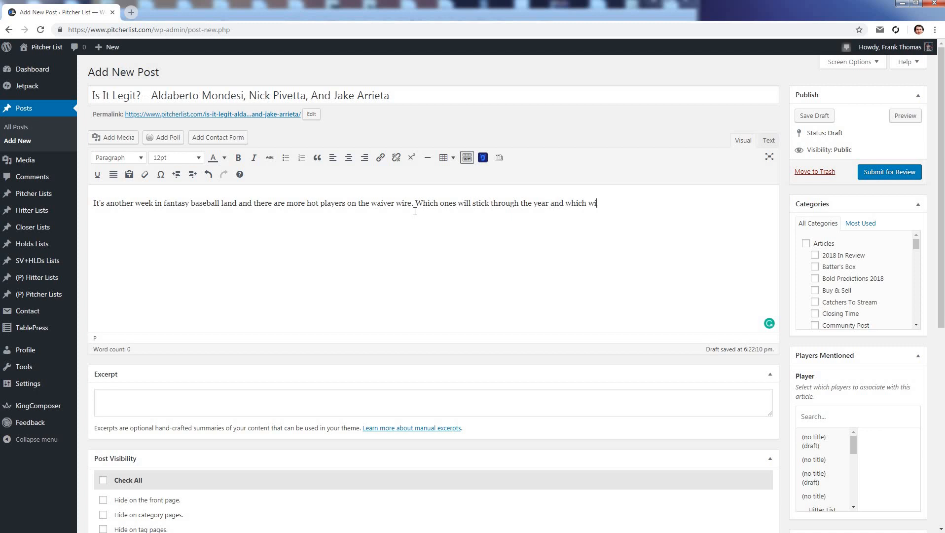
text(ll fizzle by Friday? Let's take a look.)
key(Return)
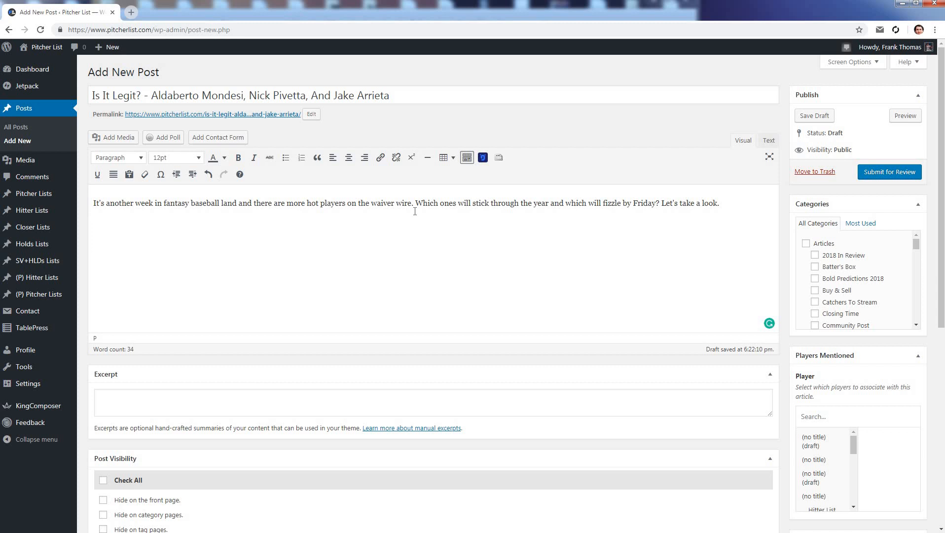
- Correct the first player's misspelled first name in the post title to "Adalberto"
click(158, 95)
key(shift+Right)
key(shift+Right)
key(shift+Right)
text(dal)
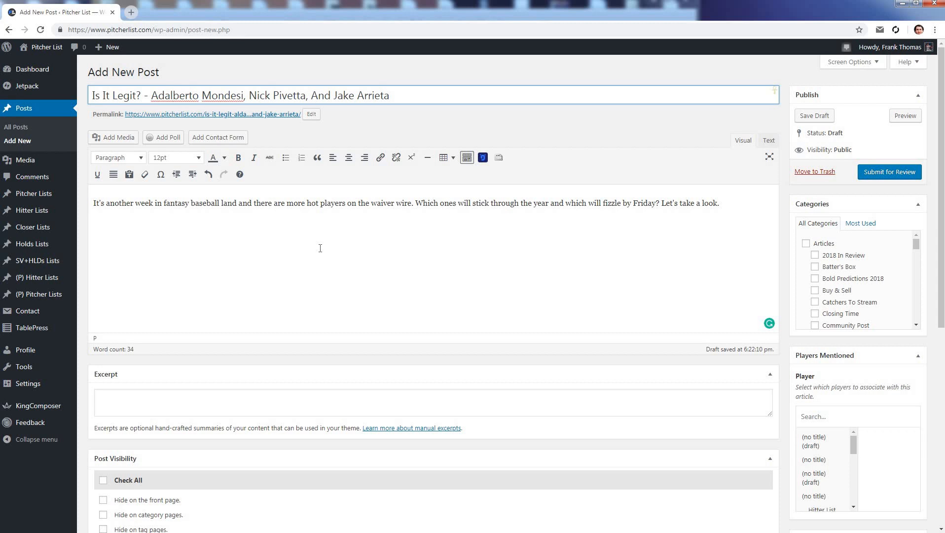
- Set up the empty line below the intro as centred 24pt paragraph text in royal blue
click(320, 248)
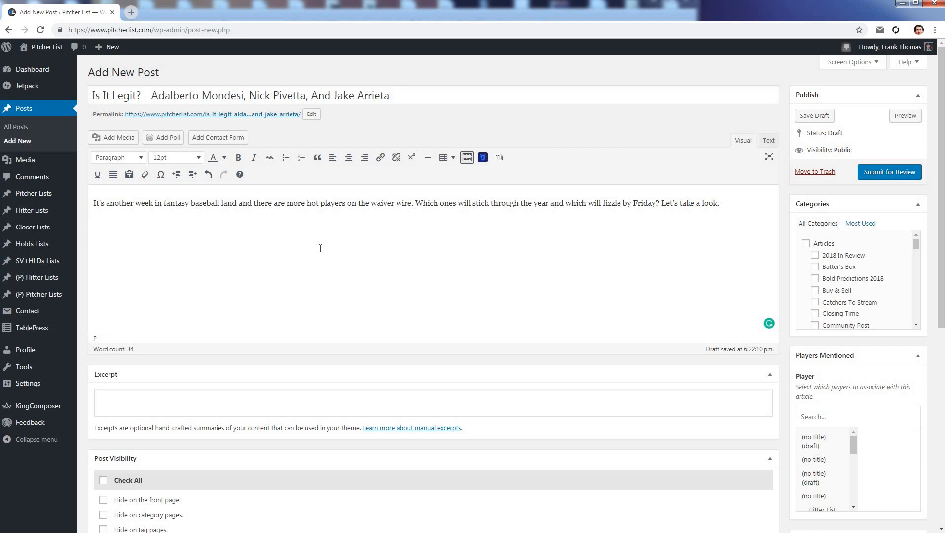
click(349, 158)
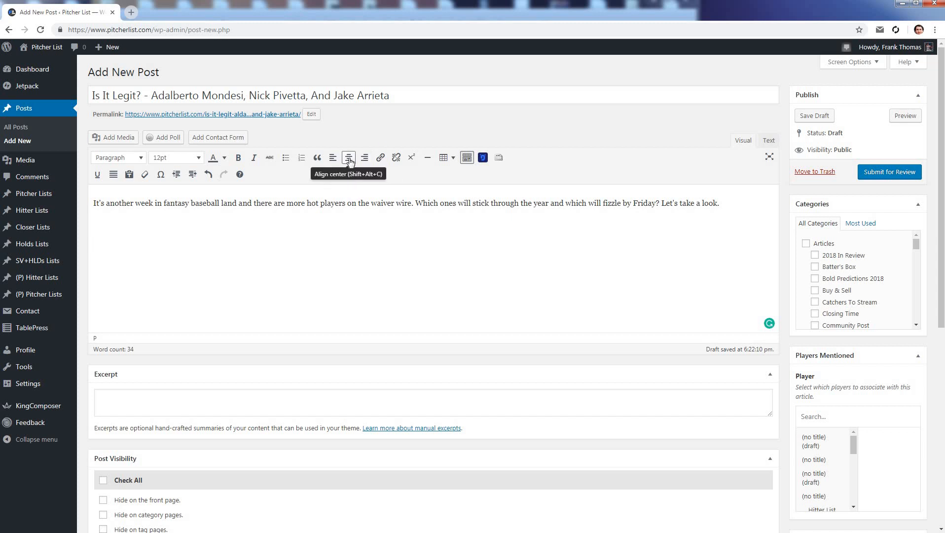
click(119, 158)
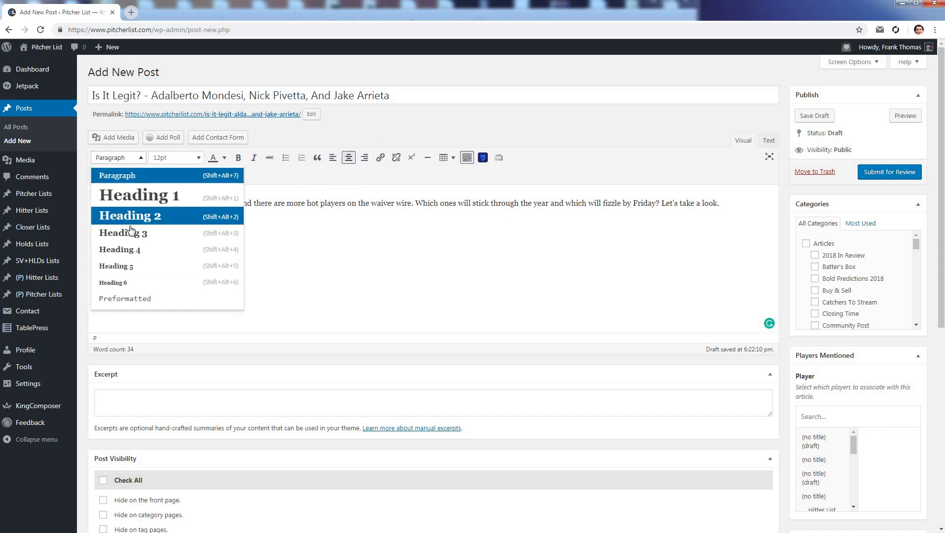
click(120, 160)
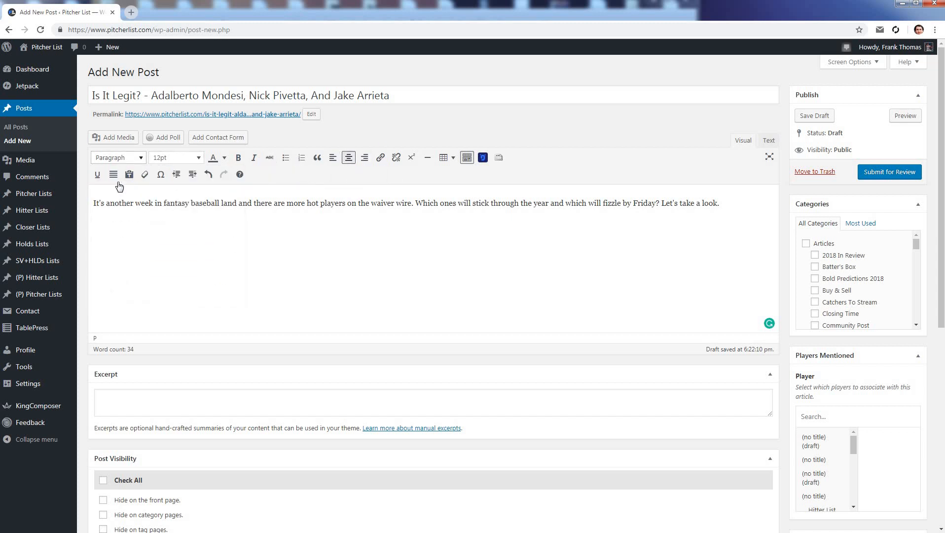
click(176, 157)
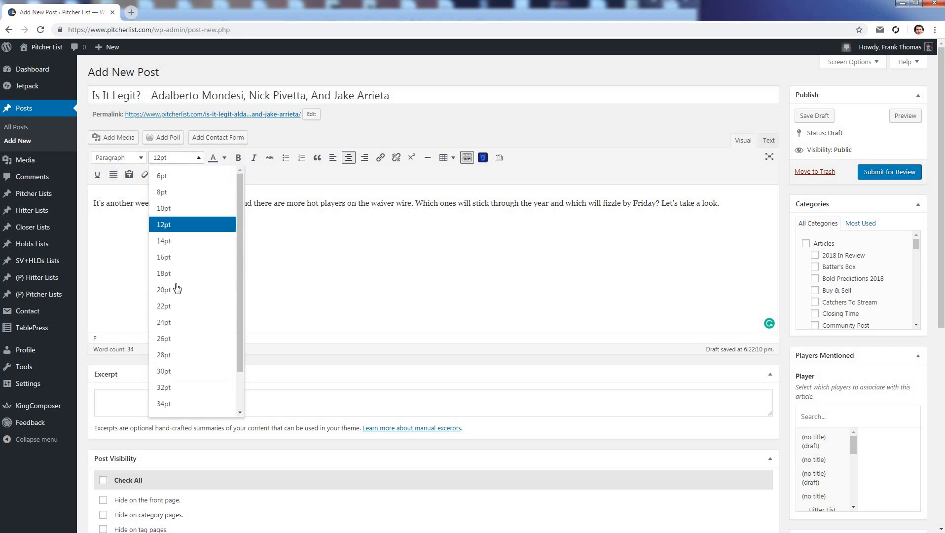
click(176, 322)
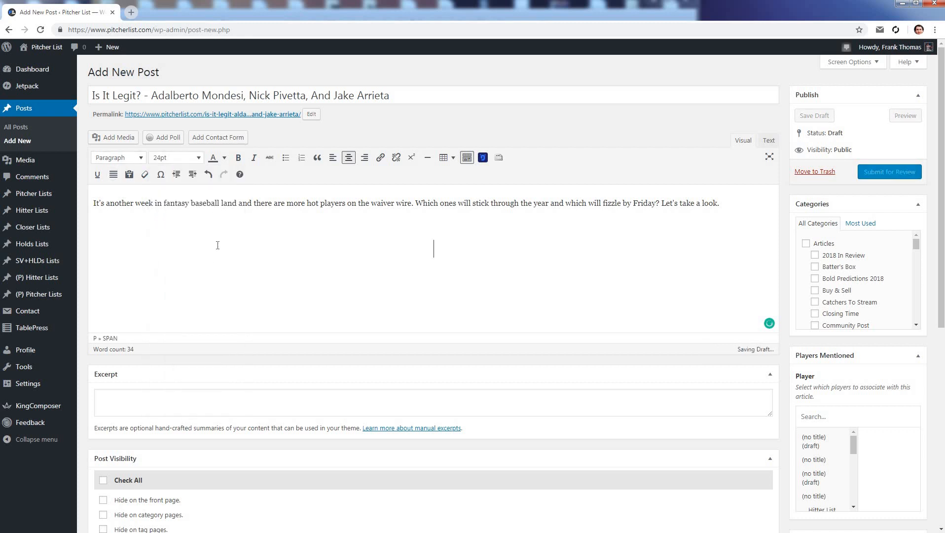
click(224, 158)
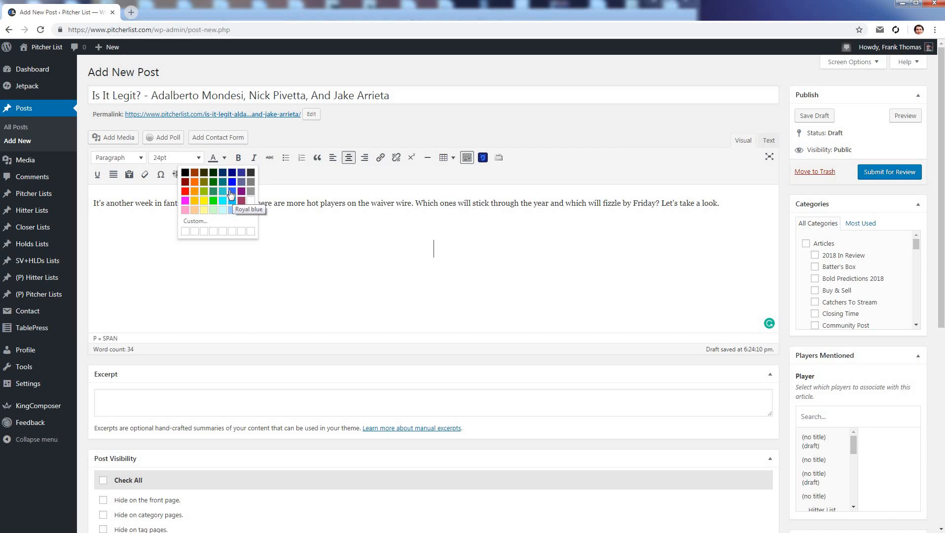
click(242, 192)
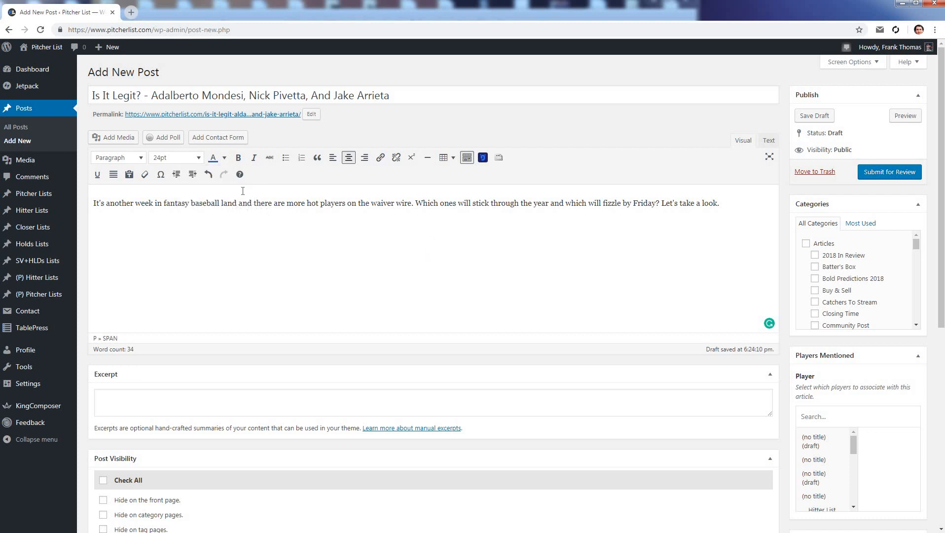
- Enter "Adalberto Mondesi" as the player heading on the centred line, fixing the misspelled surname
key(BackSpace)
key(BackSpace)
text(dalberto Montedsi)
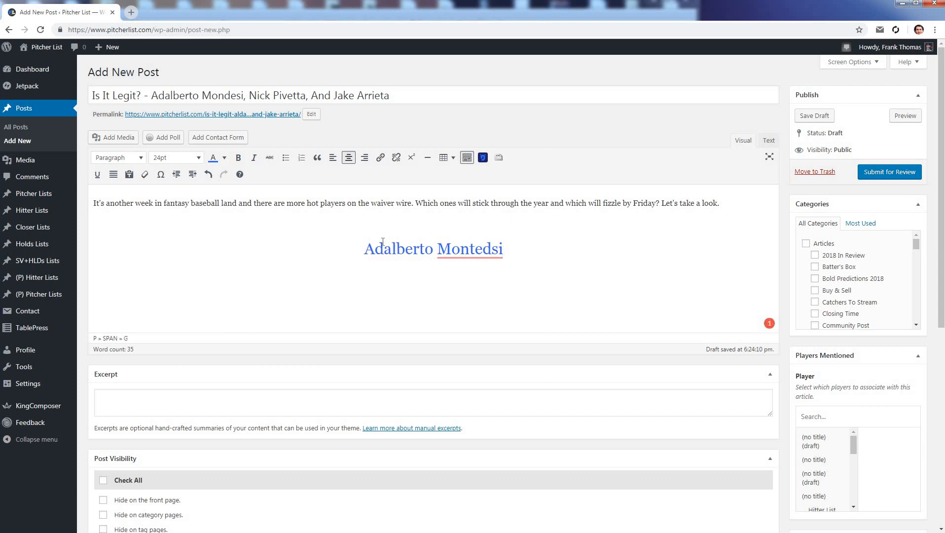
triple_click(347, 252)
click(475, 249)
double_click(475, 249)
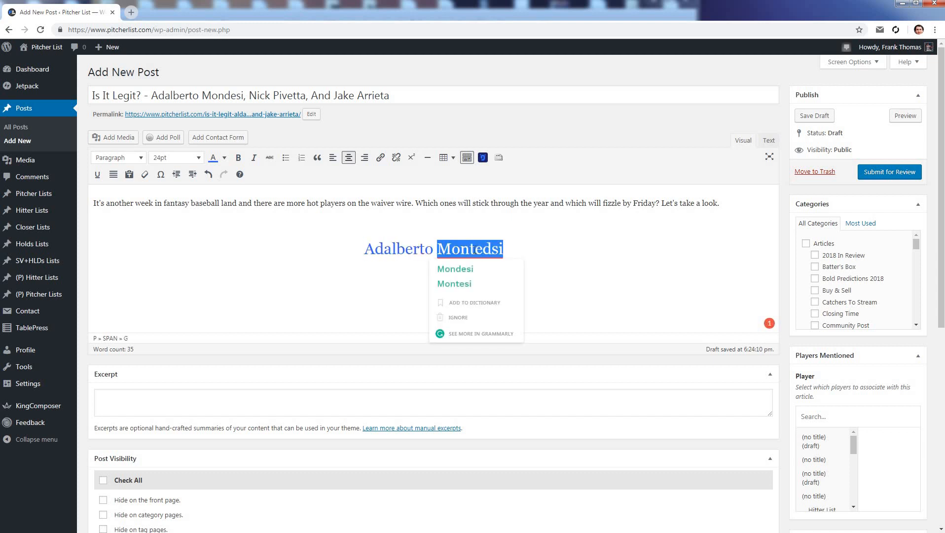
text(Mondesi)
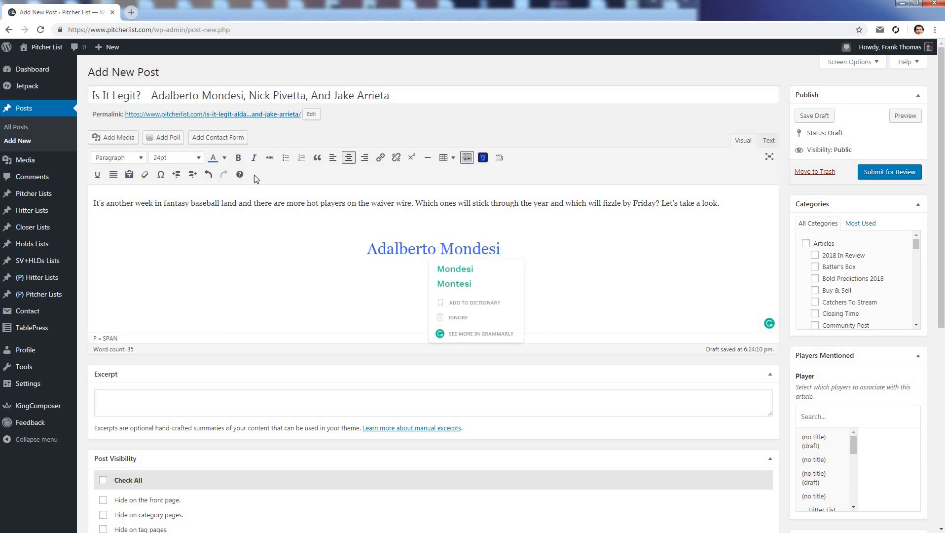
- Make the "Adalberto Mondesi" heading bold and place the cursor at its end
triple_click(375, 253)
click(238, 157)
click(534, 244)
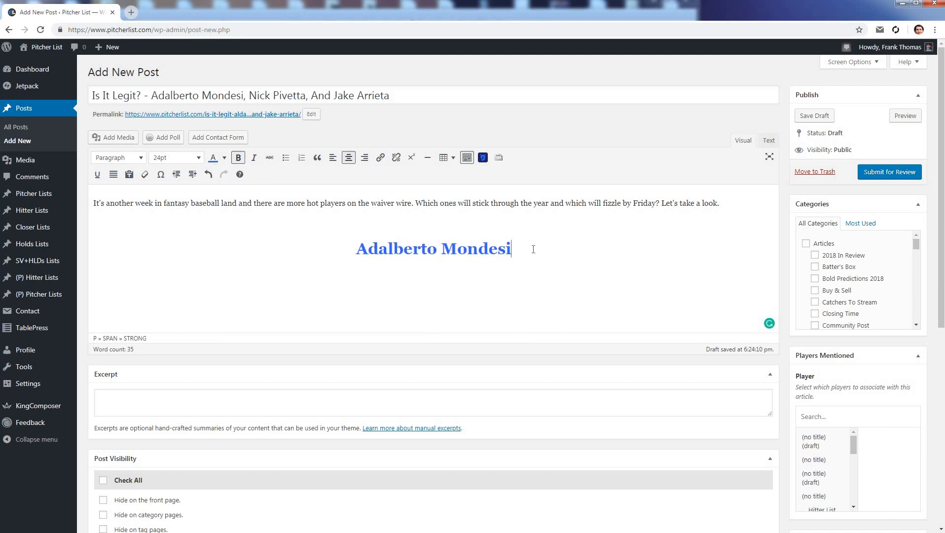
- Write "He's come out of nowhere to steal 16 bases. It's wonderful. He hit three homeruns." as a new paragraph below the player heading
key(Return)
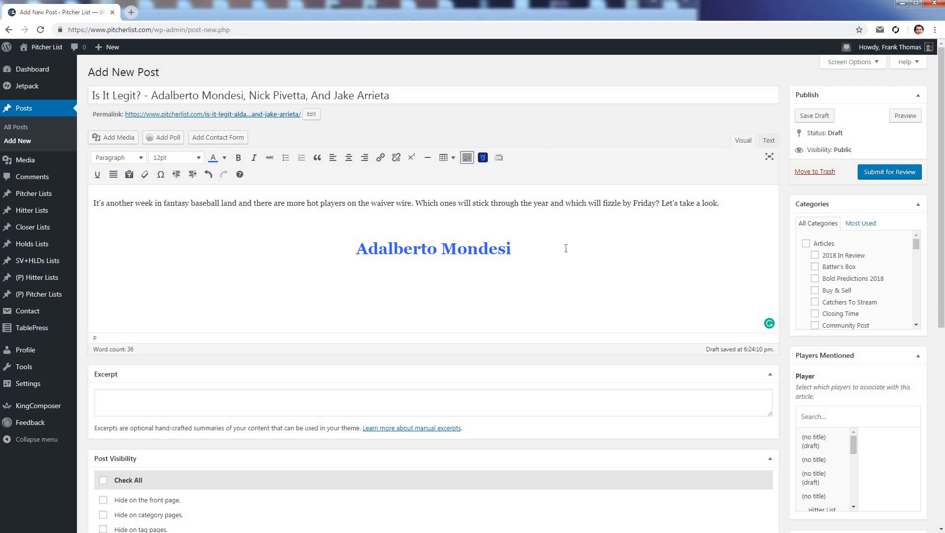
text(He's come out of nowhere to steal )
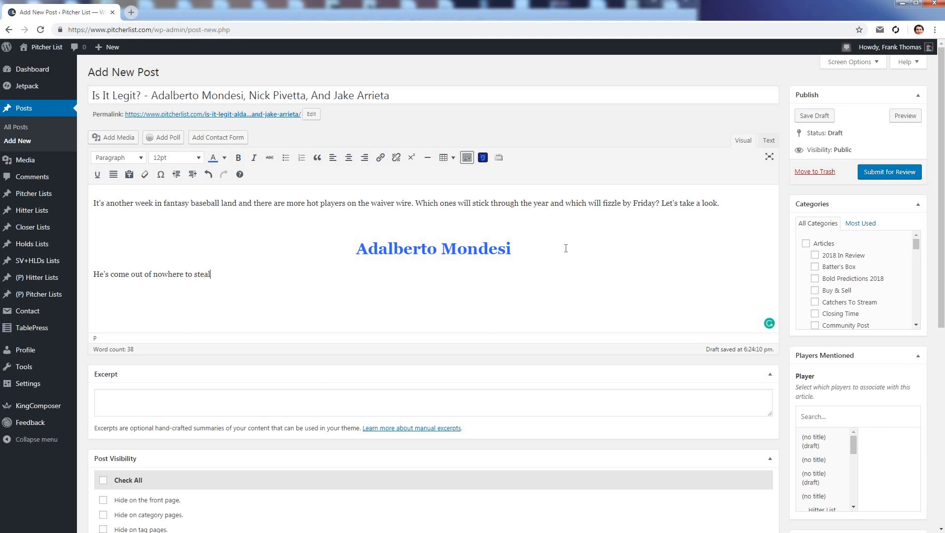
text(16 bases. It's wonderful.)
text(H)
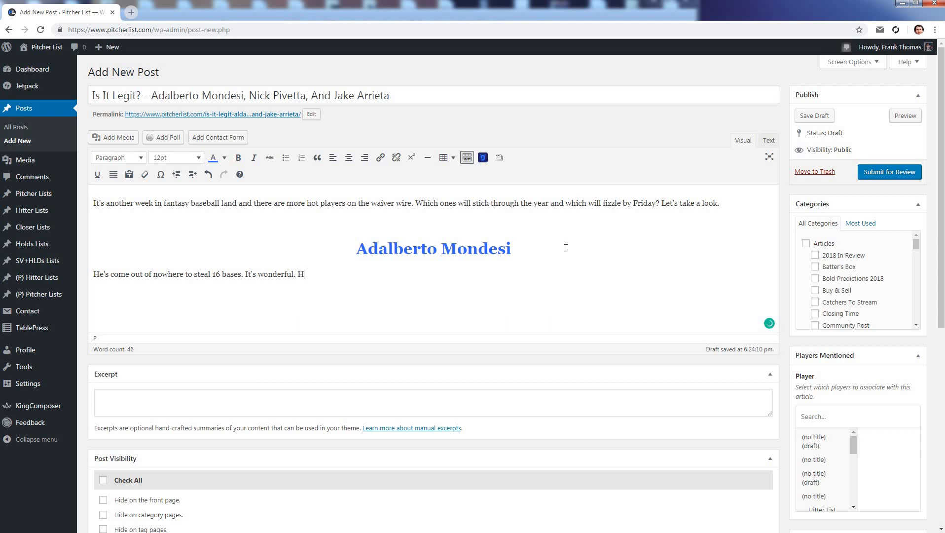
text(e hit three homeruns.)
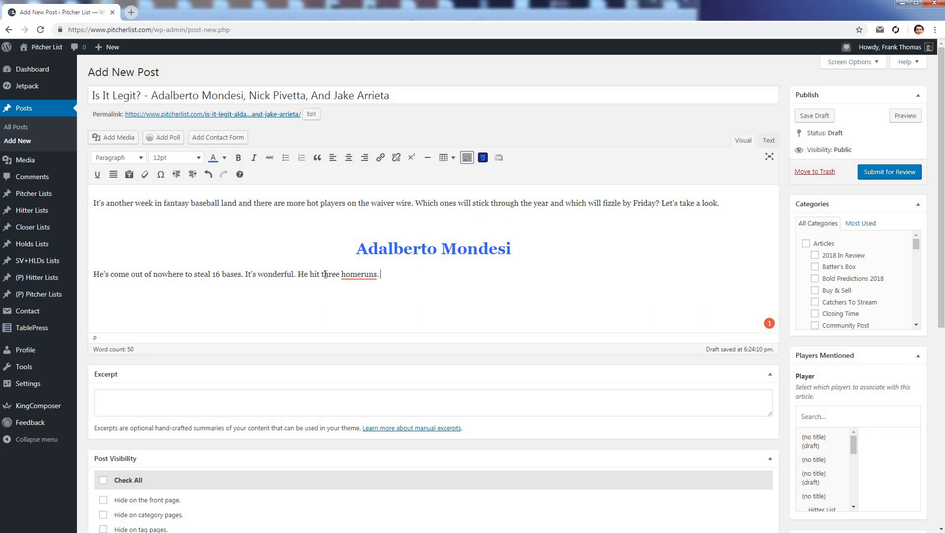
click(437, 277)
mouse_move(363, 273)
- Search the web for Grammarly in a new browser tab and open its official website
click(132, 12)
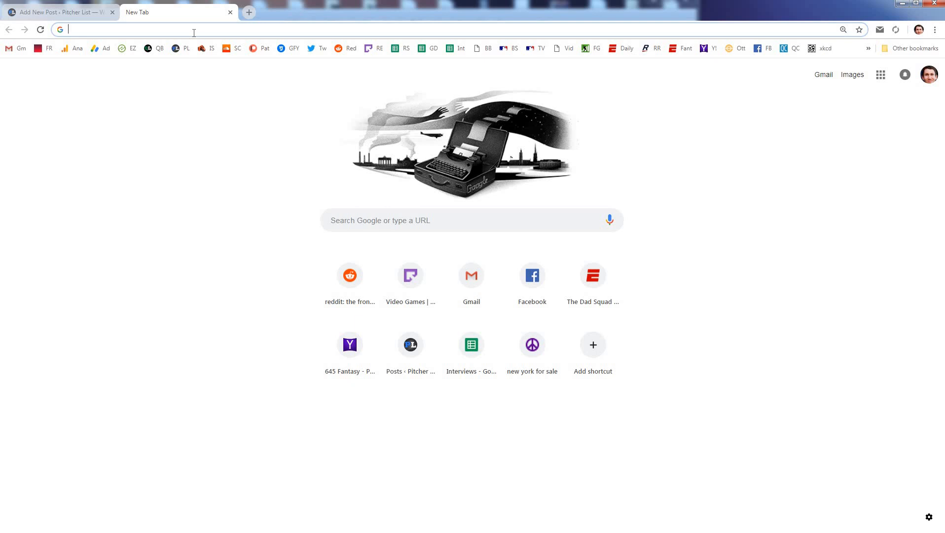
text(gramma)
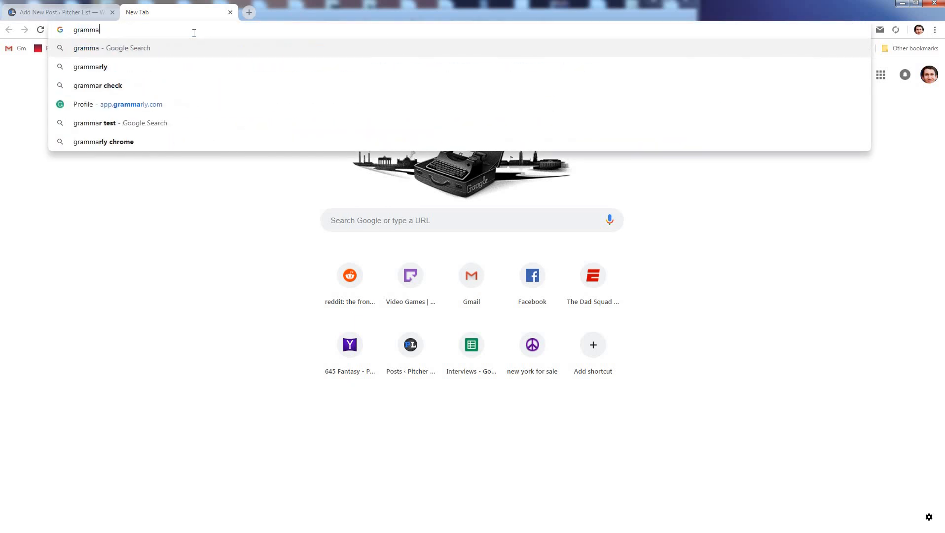
click(187, 67)
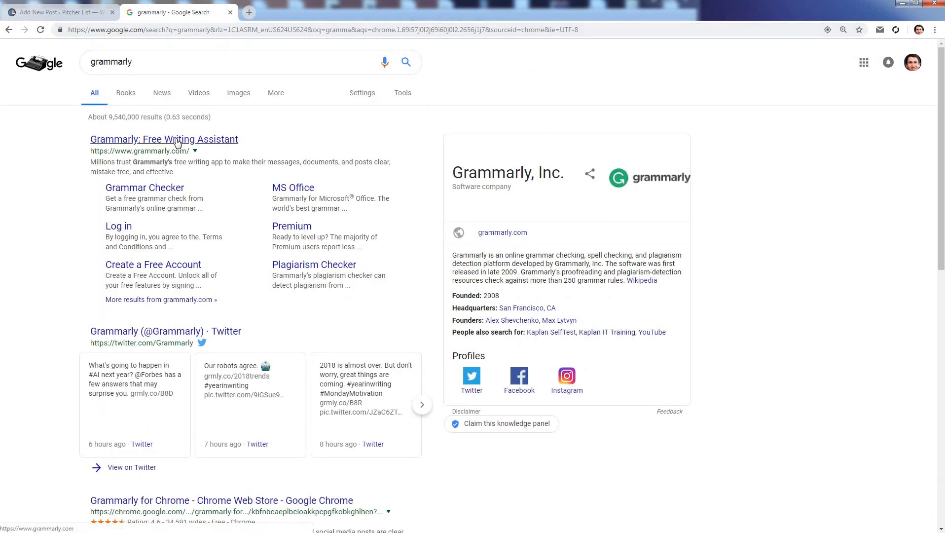
click(178, 142)
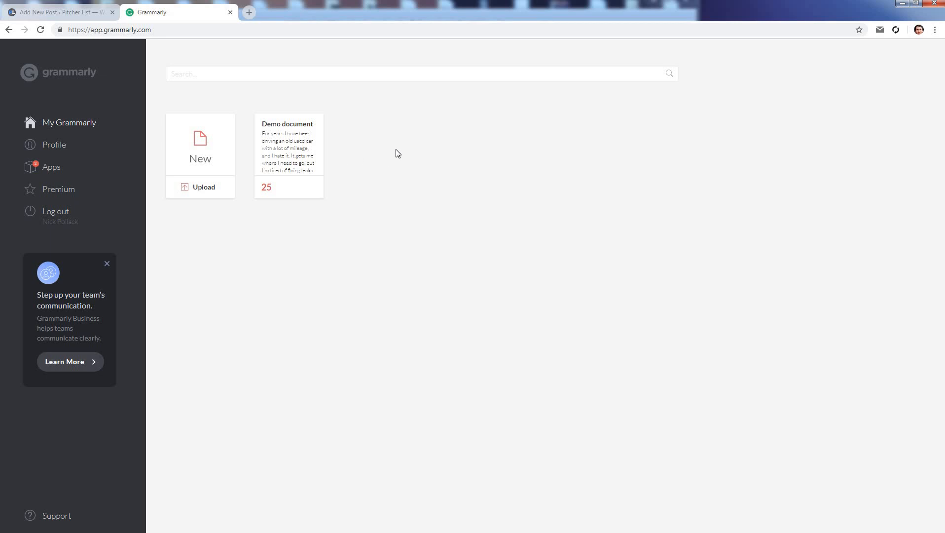
- Return to the search results, view the Grammarly for Chrome page in the Chrome Web Store, and close that tab
key(alt+Left)
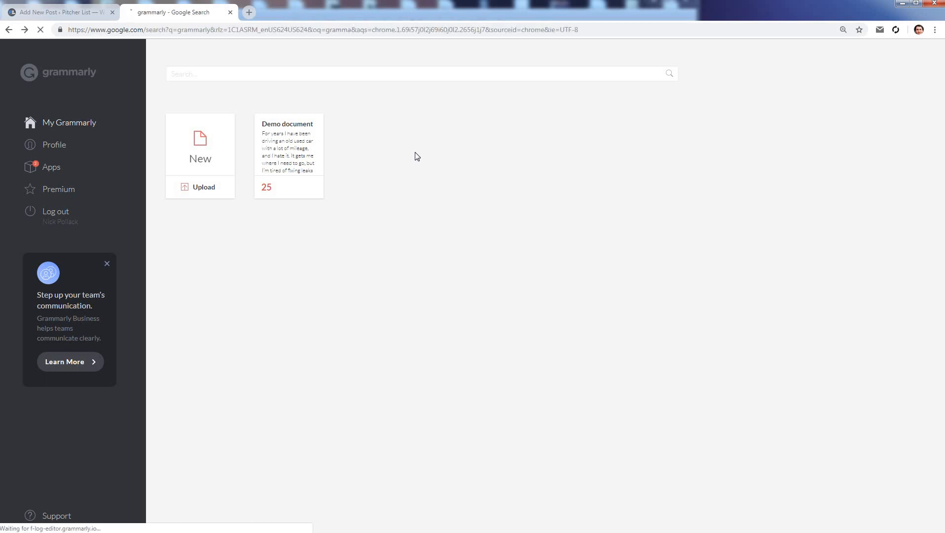
scroll(173, 256, down, 4)
scroll(174, 257, down, 2)
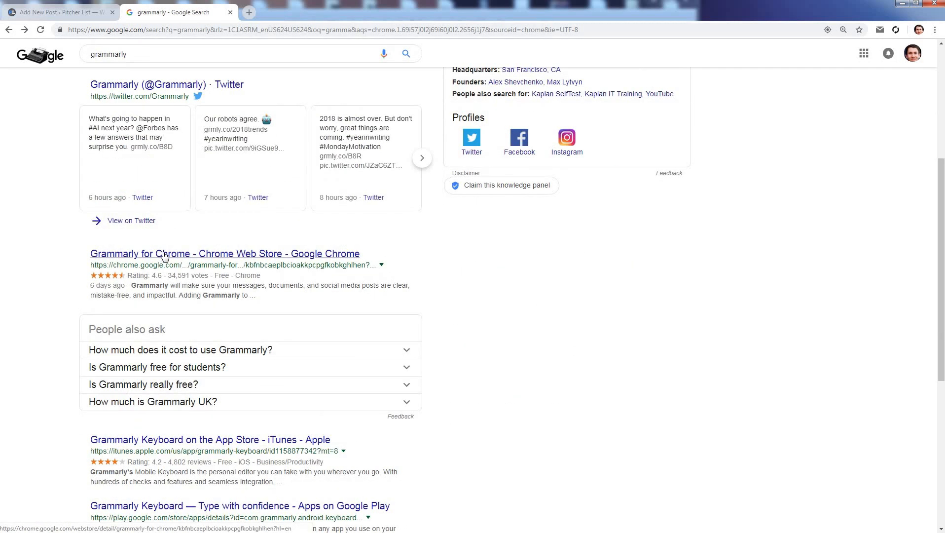
click(274, 252)
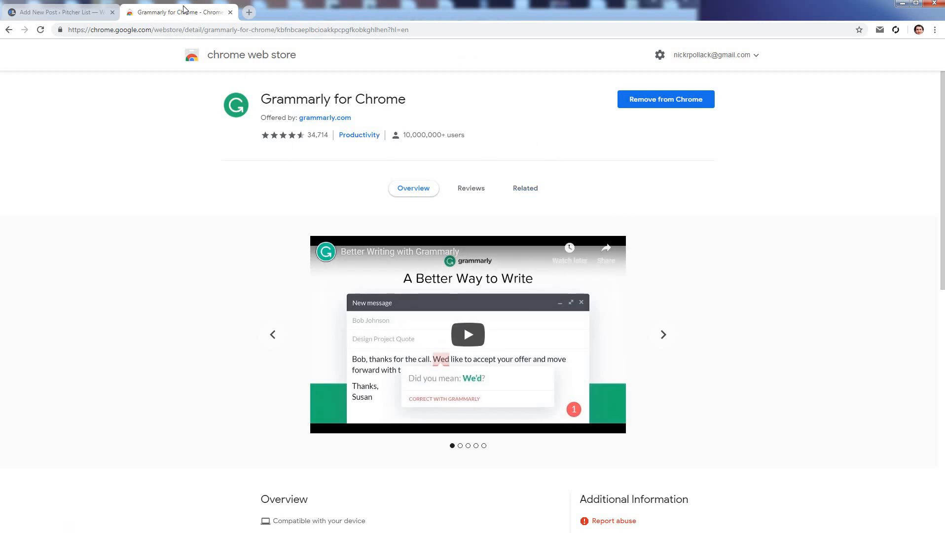
key(ctrl+w)
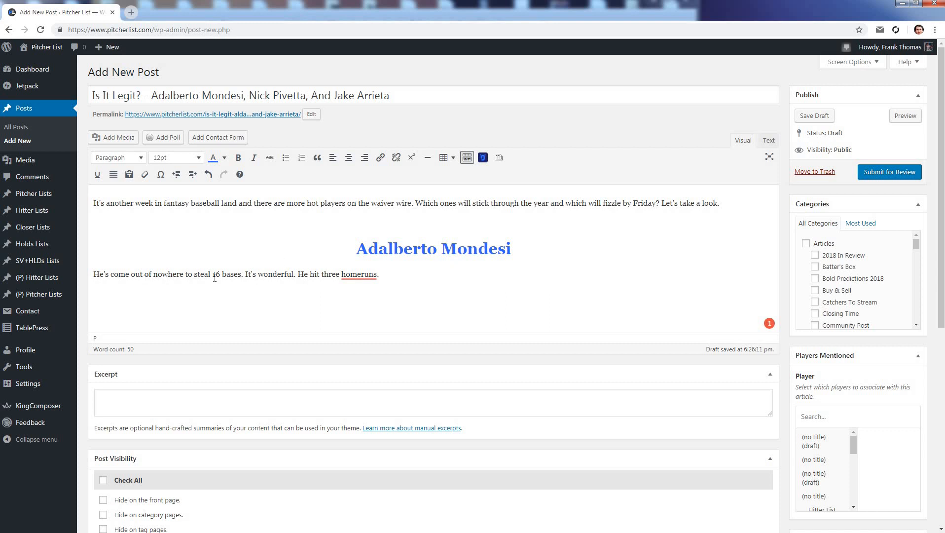
- Replace "He's" at the start of the player paragraph with "Adalberto Mondesi has"
double_click(89, 272)
text(Alalberto M)
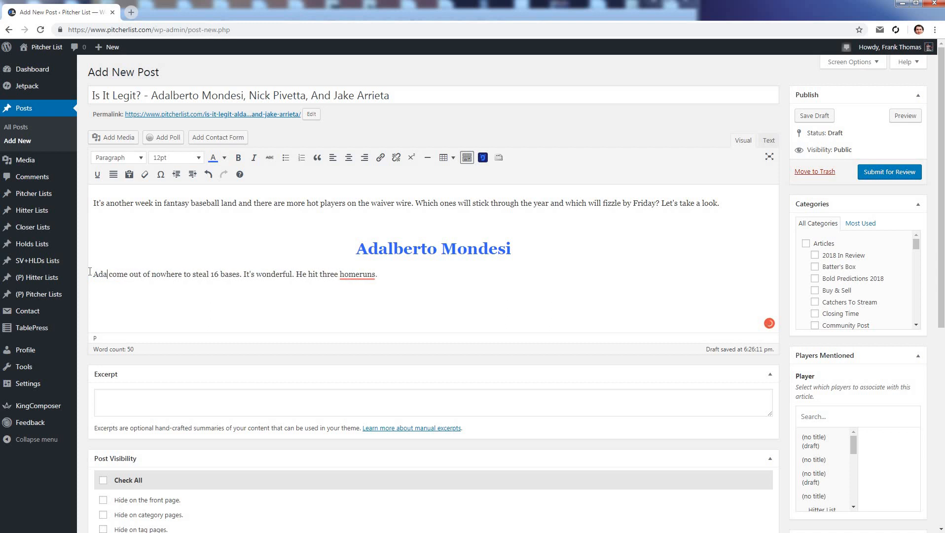
text(ondesi)
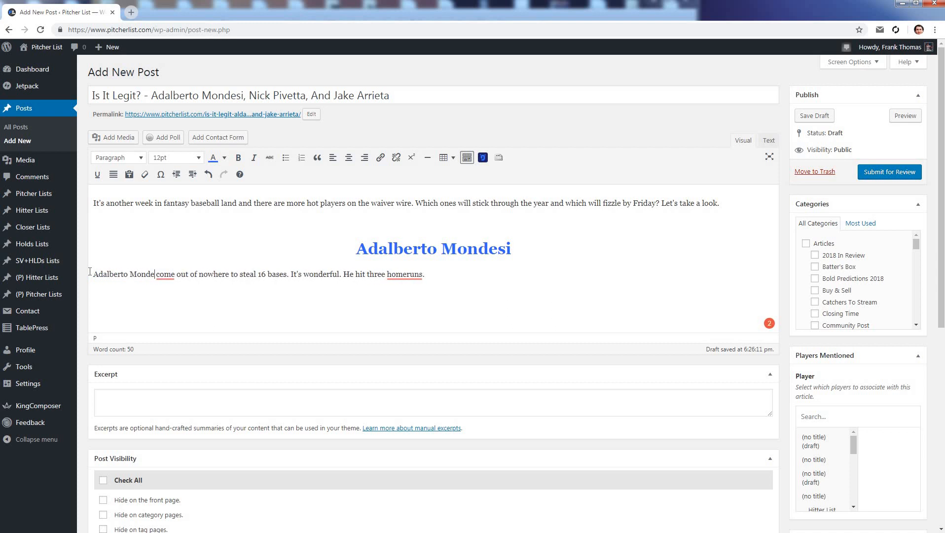
text( has)
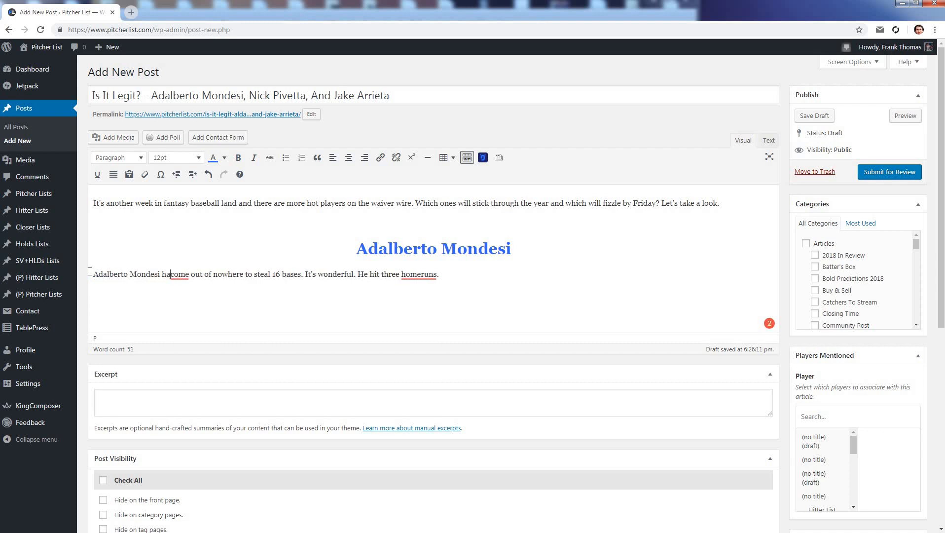
- Make the name "Adalberto Mondesi" at the start of the player paragraph bold
key(Left)
key(Left)
key(Left)
key(Left)
key(shift+Home)
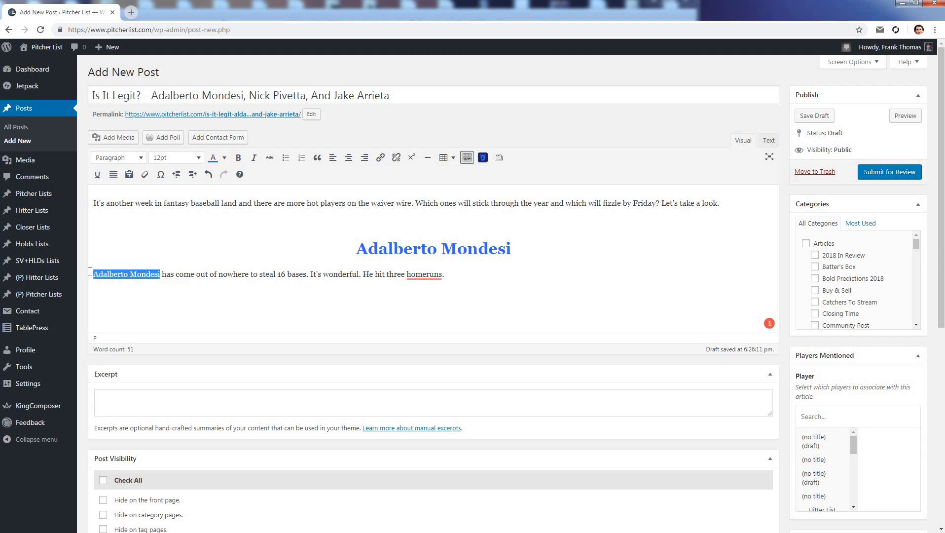
key(ctrl+b)
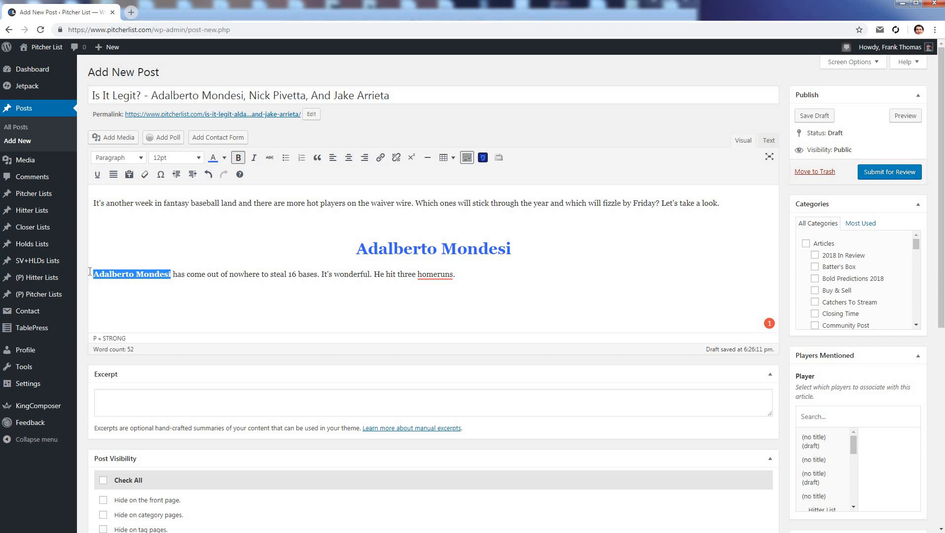
- Continue the paragraph with "Compared to his teammate Whit Merrifield, he has swiped ten more bags in 16 fewer games.", bolding the teammate's name
click(478, 276)
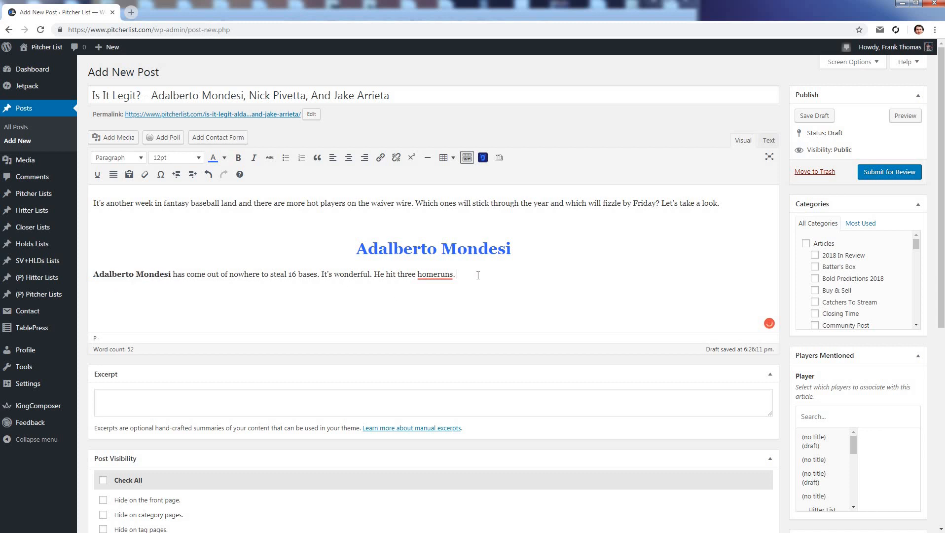
text(Compared to his teammate)
key(ctrl+b)
text(Whit)
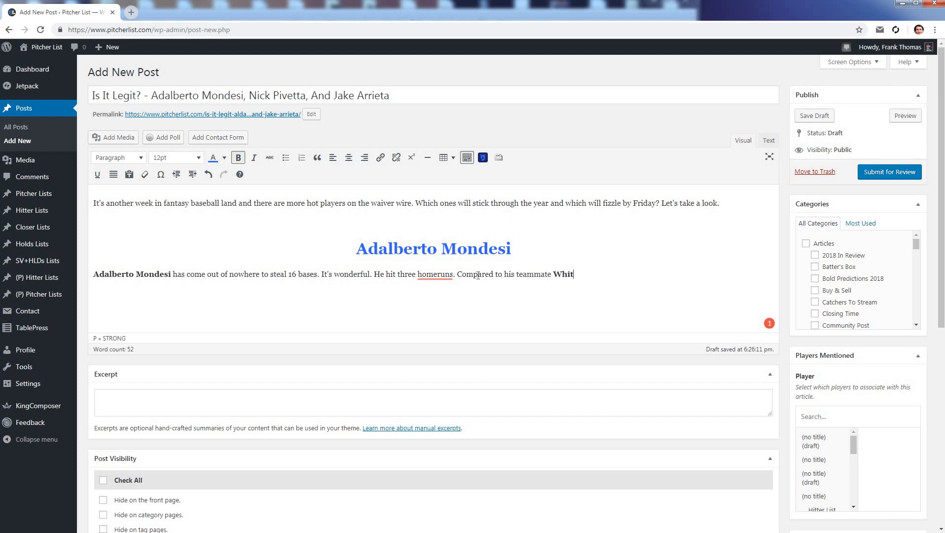
text( Merrifield ,)
key(ctrl+b)
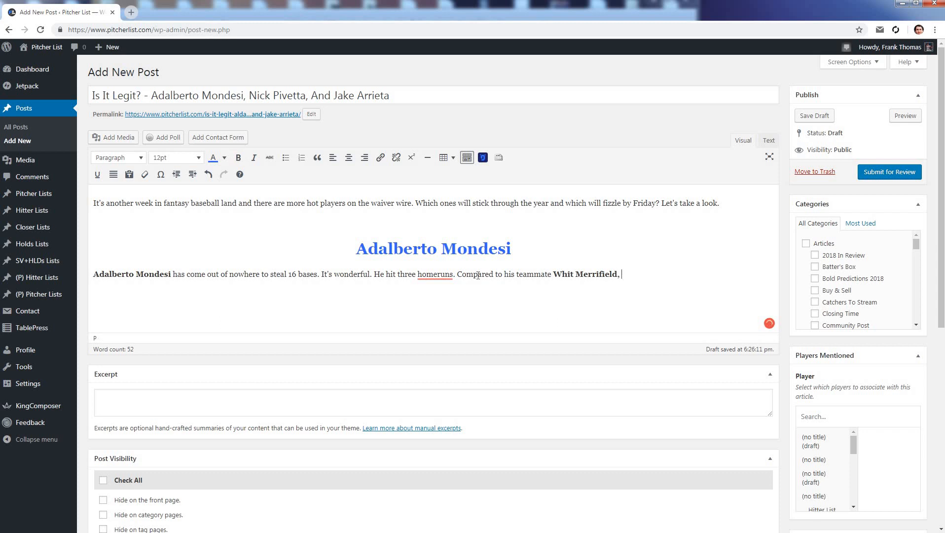
text(he has swiped ten more bags in )
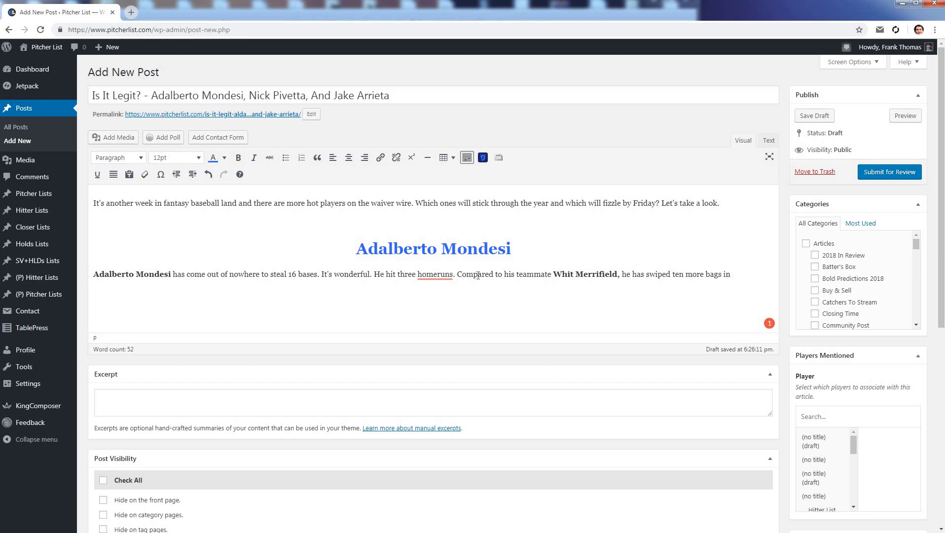
text(16 fewer games.)
- Add "Mondesi is going in the third round of drafts. Here he is doing great things." at the end of the player paragraph
text(Mondesi)
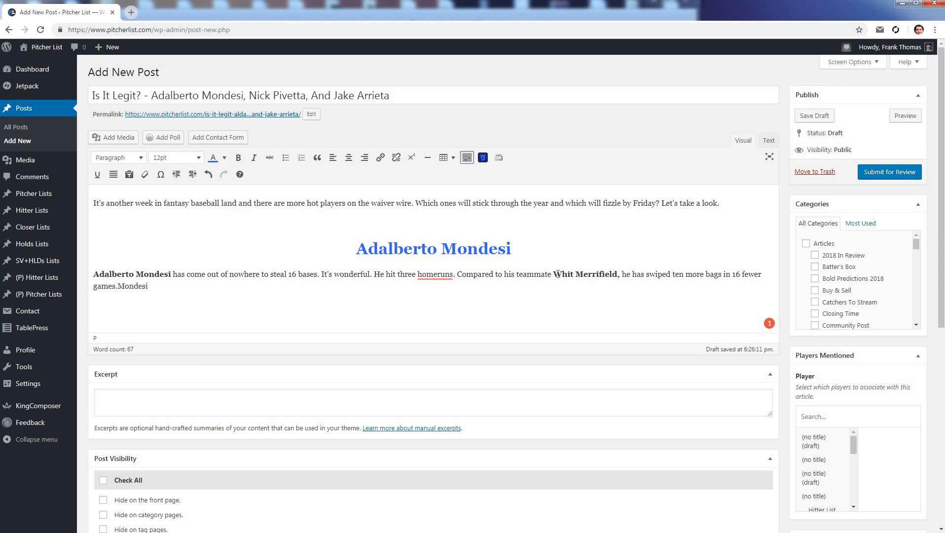
key(ctrl+Left)
text(Mondesi is going in the third round od)
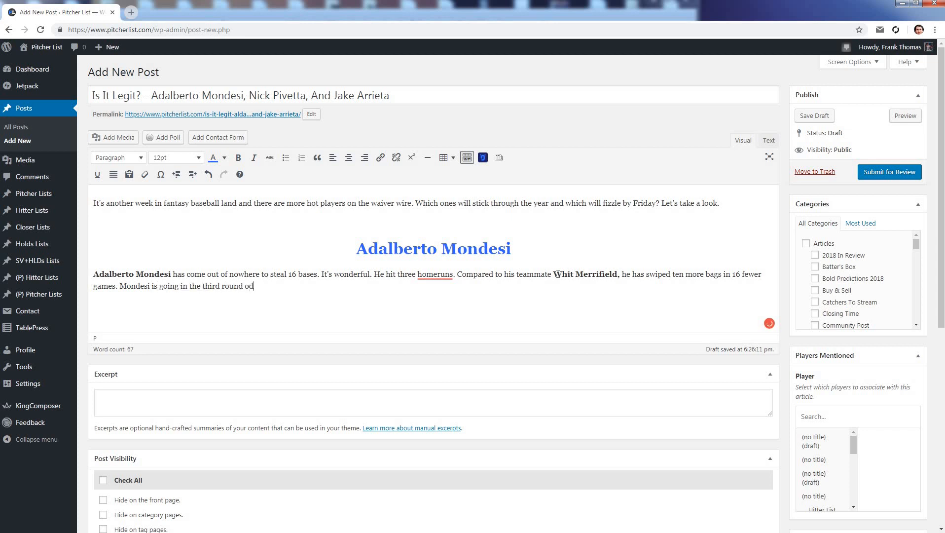
key(BackSpace)
text(f drafts and h)
key(BackSpace)
key(BackSpace)
key(BackSpace)
key(BackSpace)
key(BackSpace)
key(BackSpace)
text(.)
text(Here he is doing great things.)
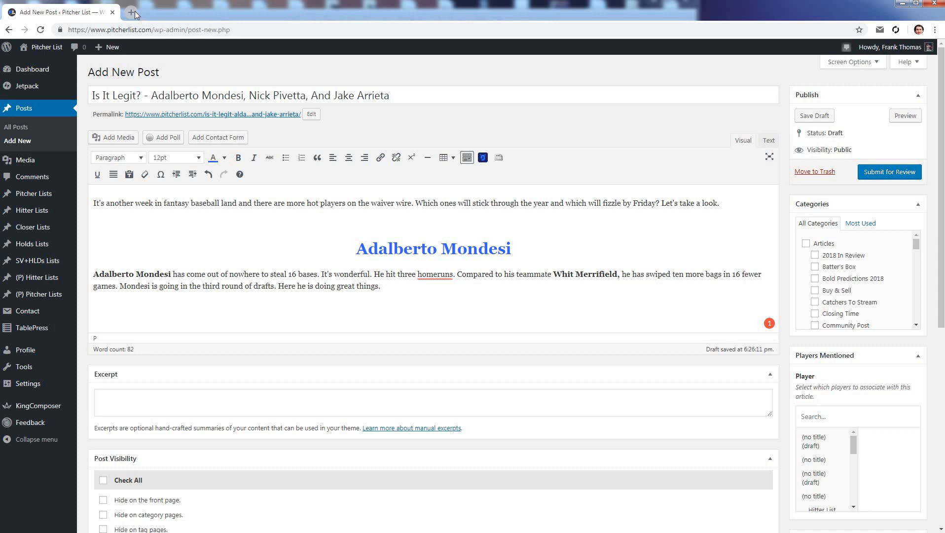
- Search the web for "adalberto mondesi mlb" in a new browser tab and bring up the results
click(132, 12)
text(ada)
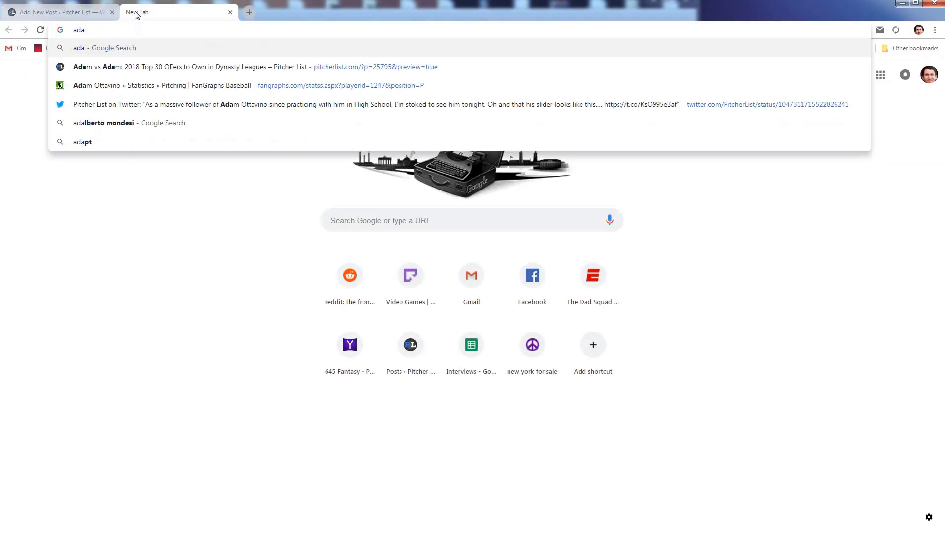
text(lberto mondesi mlb)
key(Return)
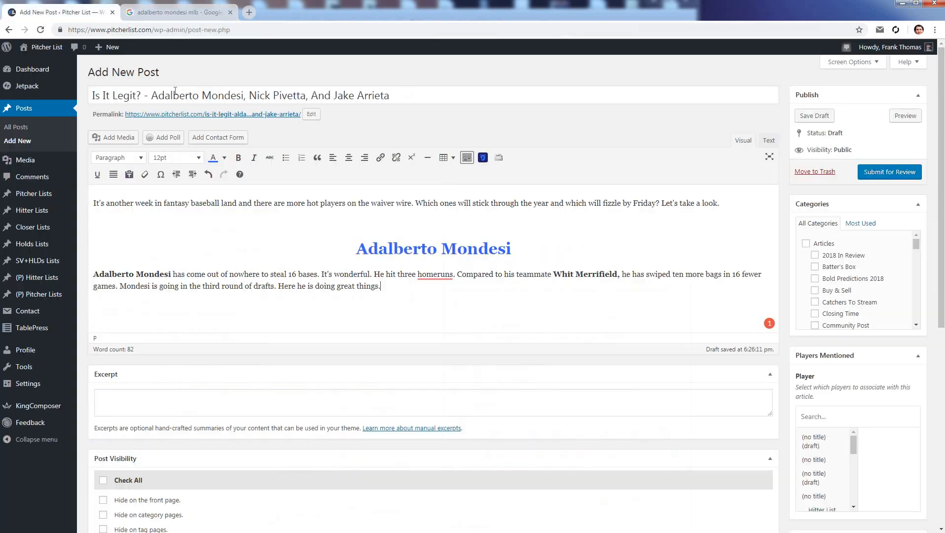
click(65, 13)
click(158, 15)
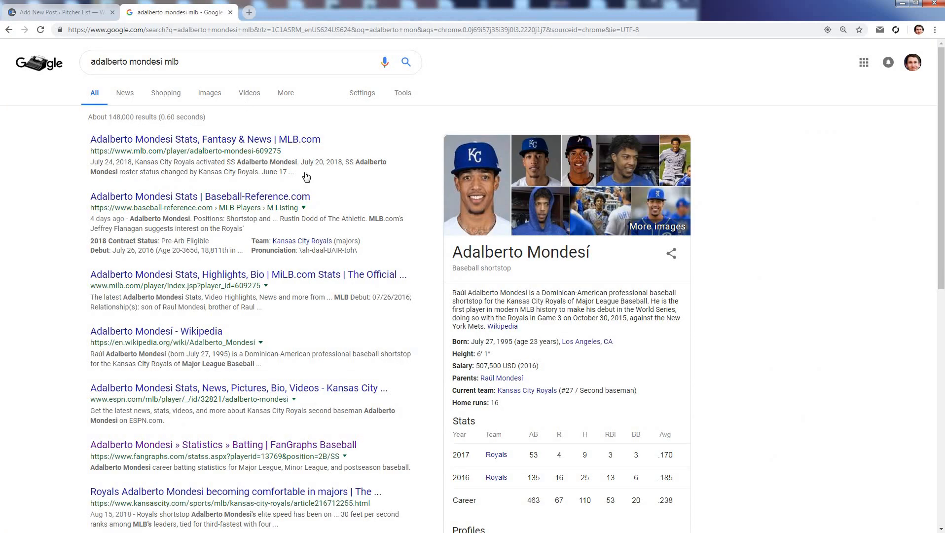
- Open the article "My Biggest Concern with Adalberto Mondesi" from the player's FanGraphs page and copy its web address
scroll(306, 177, down, 3)
click(297, 302)
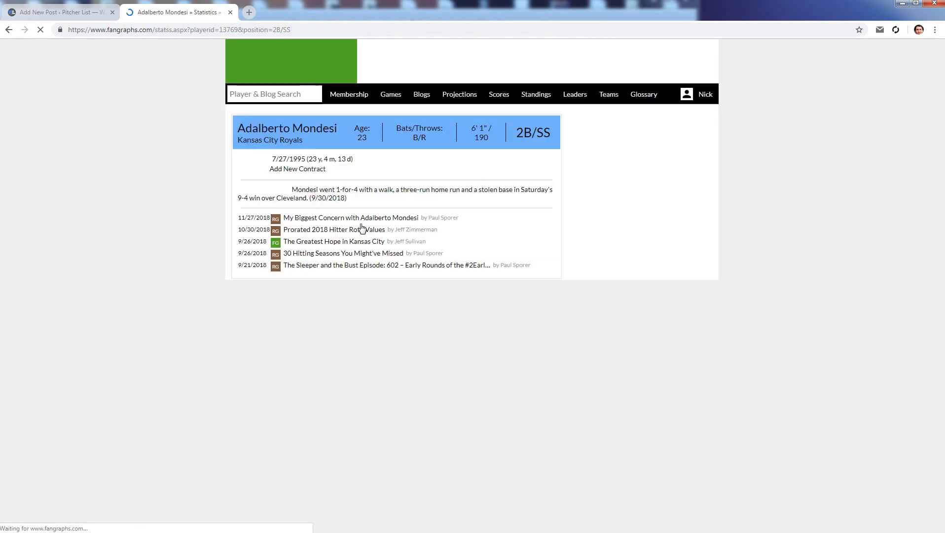
click(351, 217)
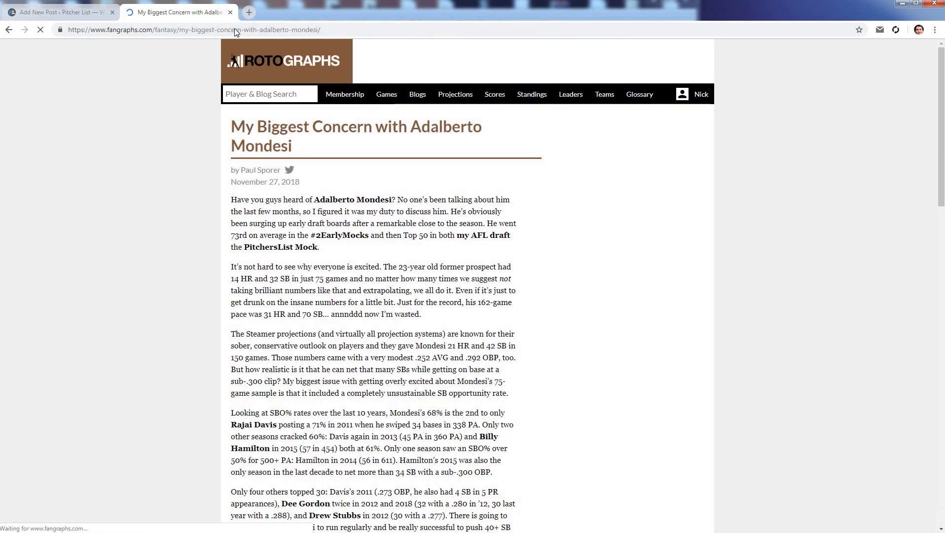
click(236, 30)
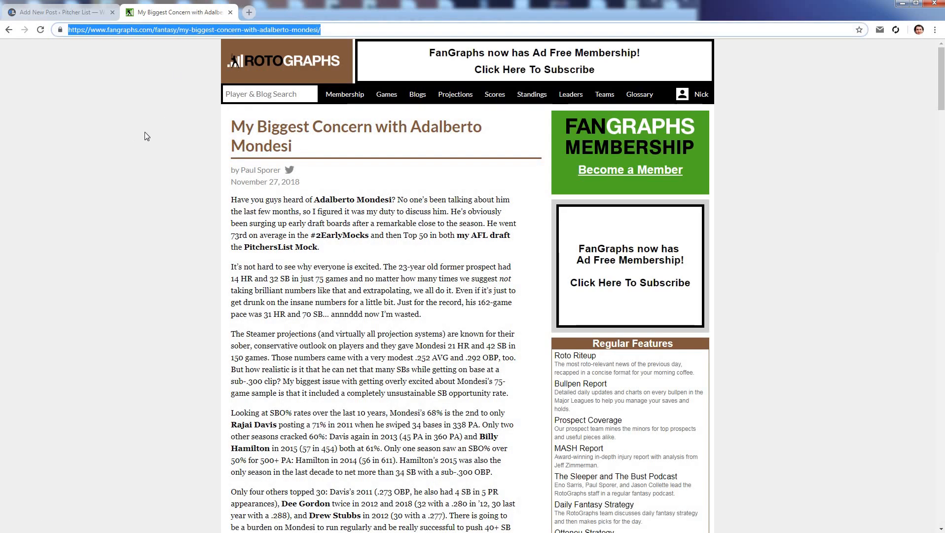
- Back in the post, link the sentence "Here he is doing great things." to the copied FanGraphs article address
click(61, 13)
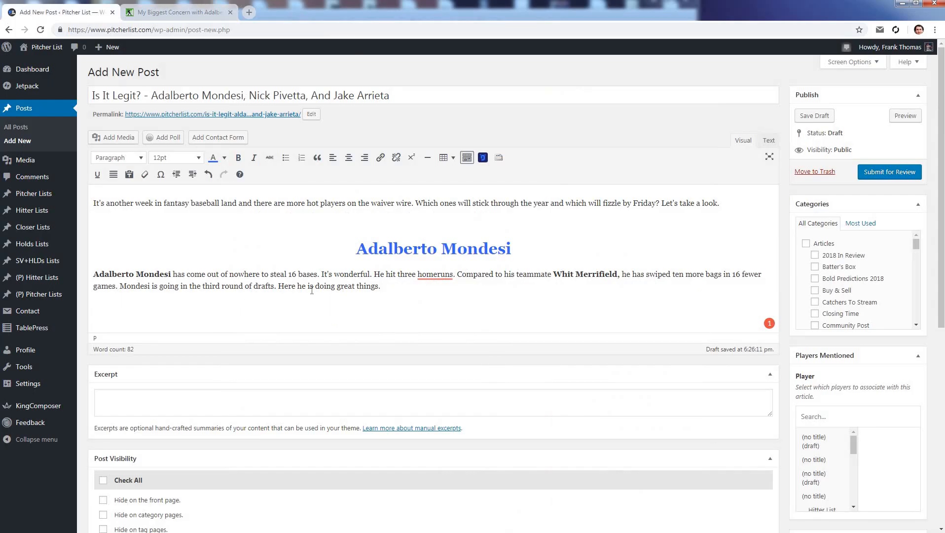
drag(381, 286, 279, 287)
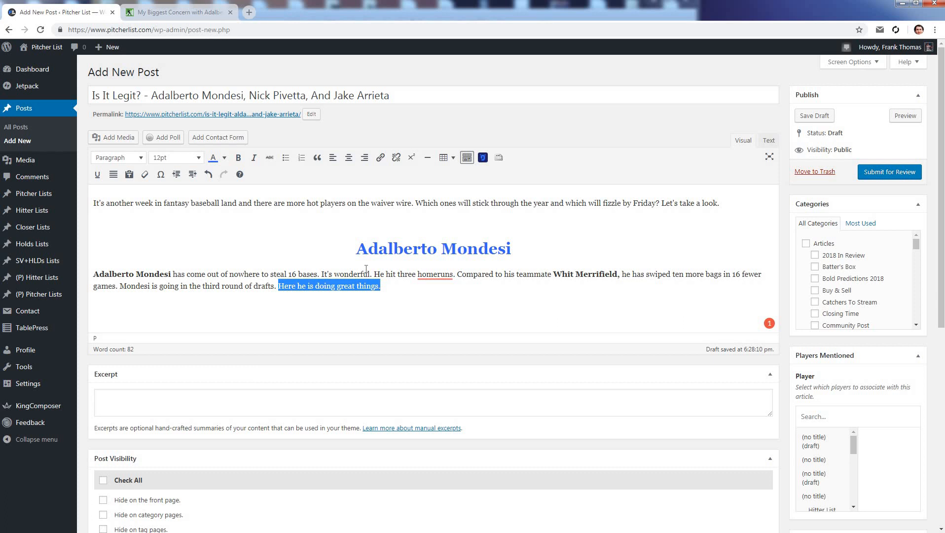
key(ctrl+v)
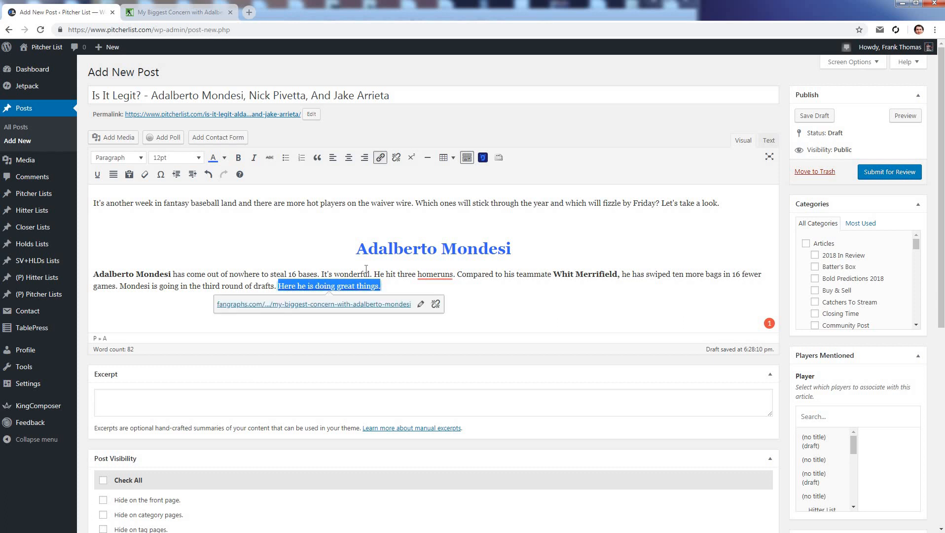
click(366, 271)
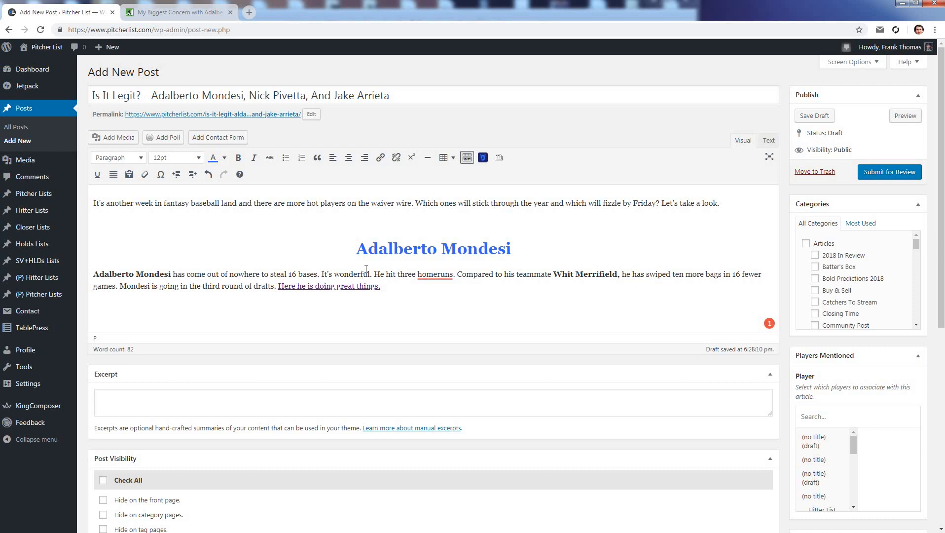
click(398, 283)
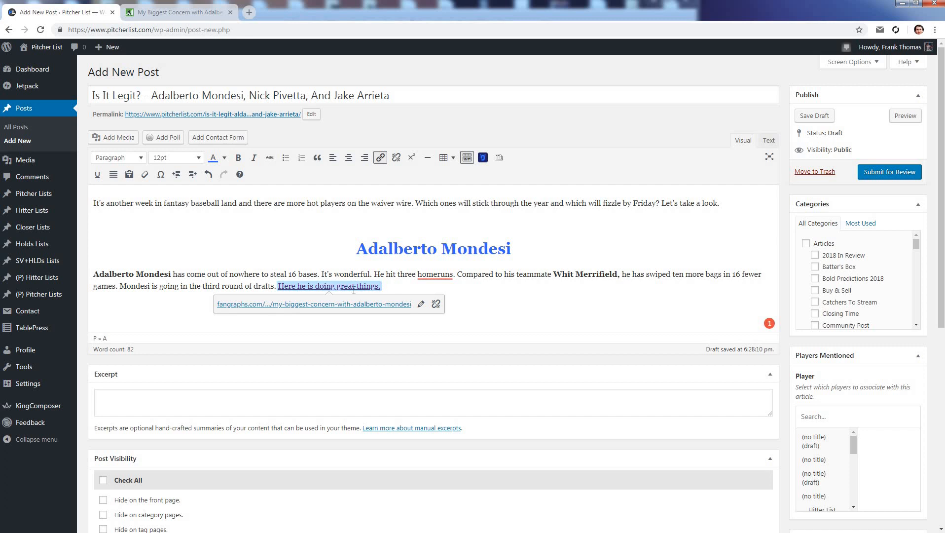
- Remove the link from "Here he is doing great things." and relink the sentence by pasting the copied article address over it
click(437, 304)
click(279, 286)
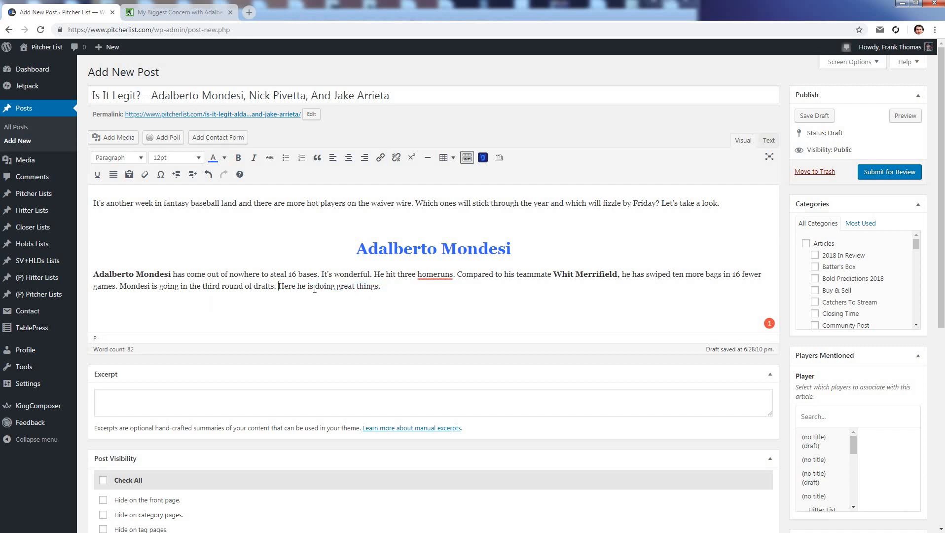
shift+click(314, 286)
key(ctrl+v)
click(447, 290)
key(ctrl+shift+Left)
key(ctrl+shift+Left)
key(ctrl+shift+Left)
key(ctrl+shift+Left)
key(ctrl+shift+Left)
key(ctrl+shift+Left)
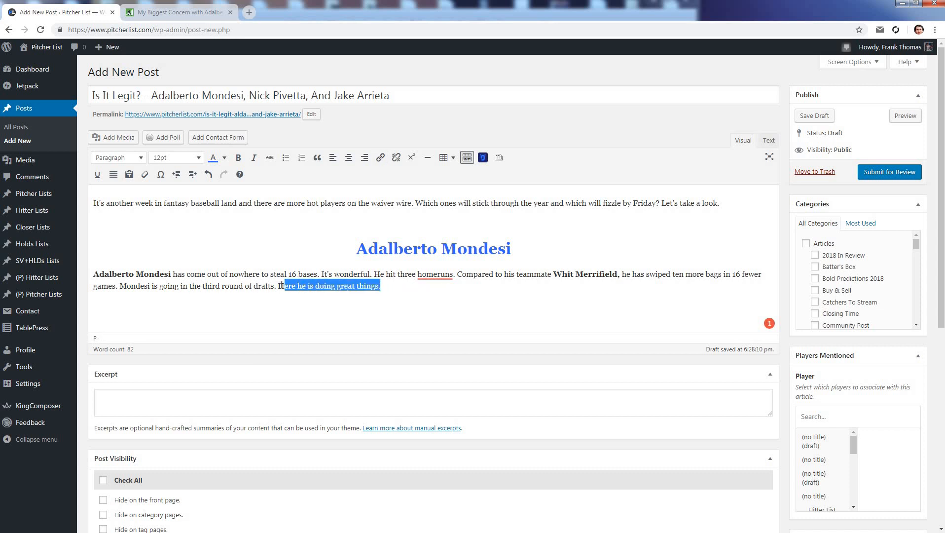
key(ctrl+v)
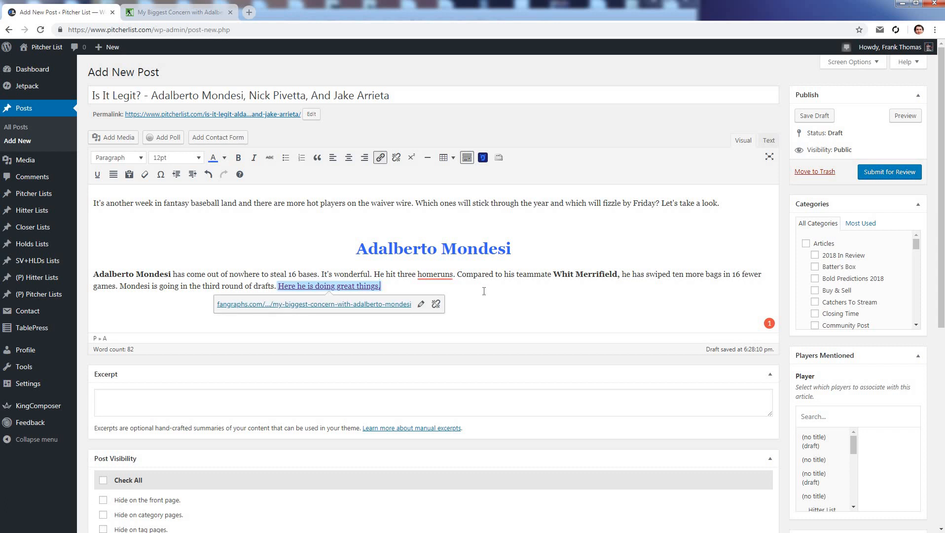
key(Right)
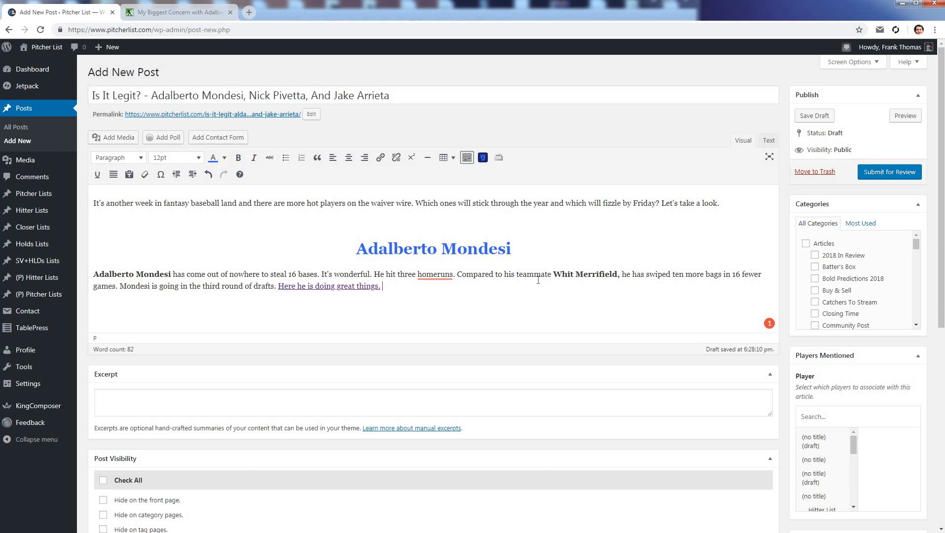
- Examine the link's markup in the post's HTML source, from the opening tag and web address to the closing tag
click(770, 143)
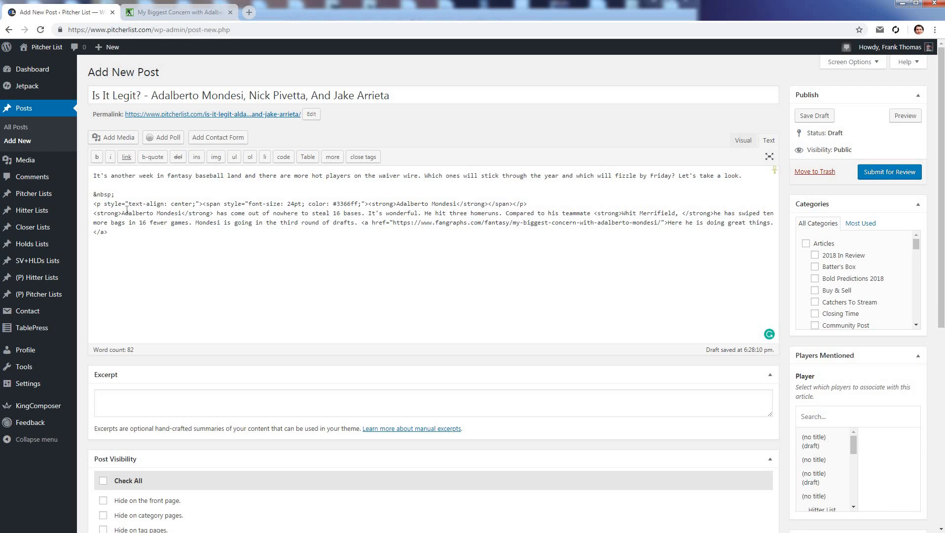
shift+click(366, 223)
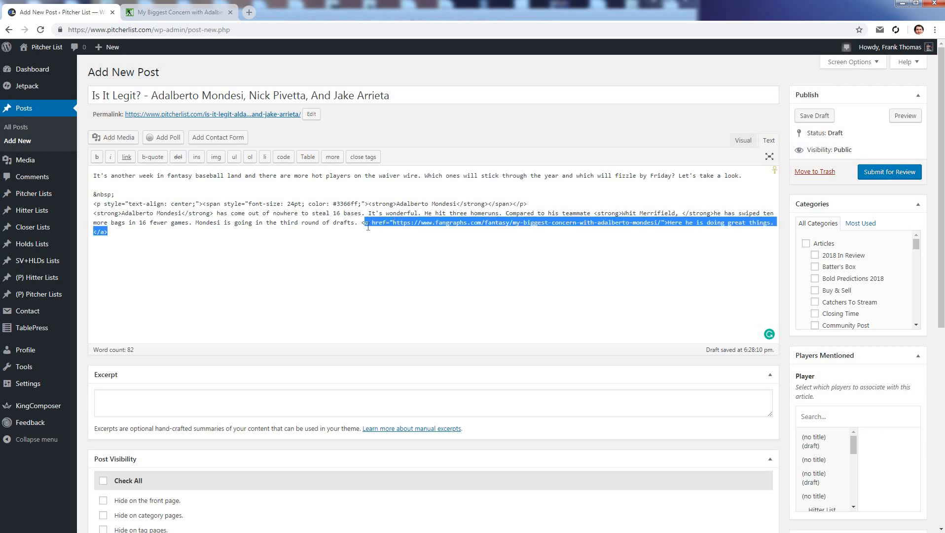
click(379, 227)
drag(372, 224, 393, 225)
click(390, 225)
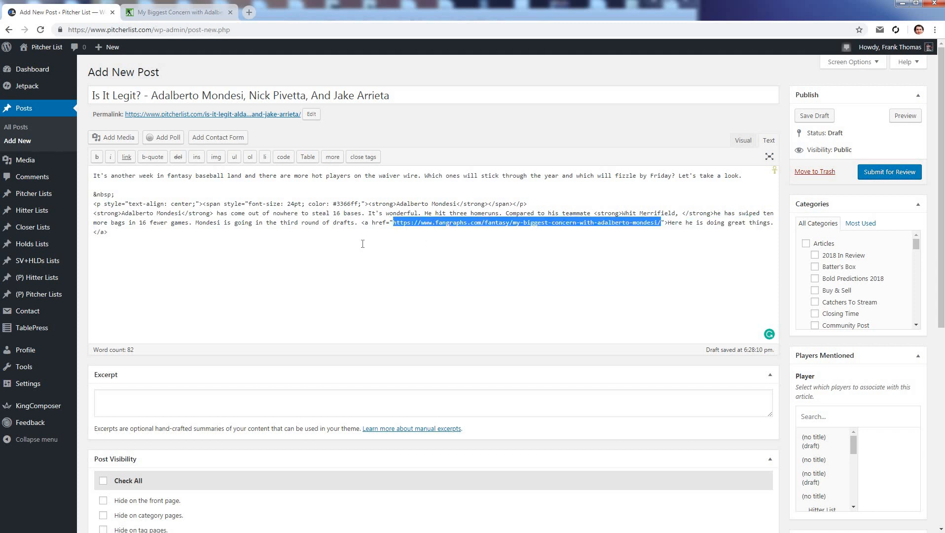
click(665, 225)
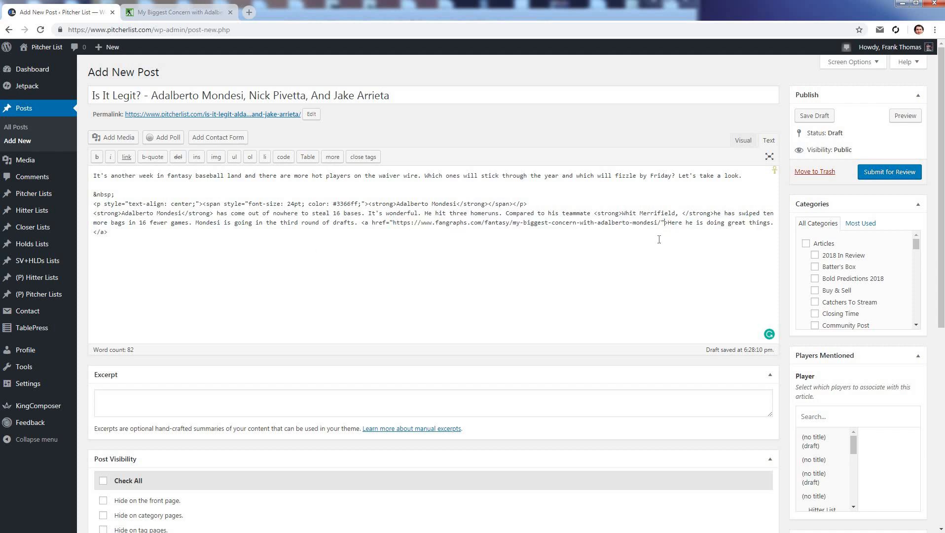
drag(96, 233, 130, 232)
click(129, 231)
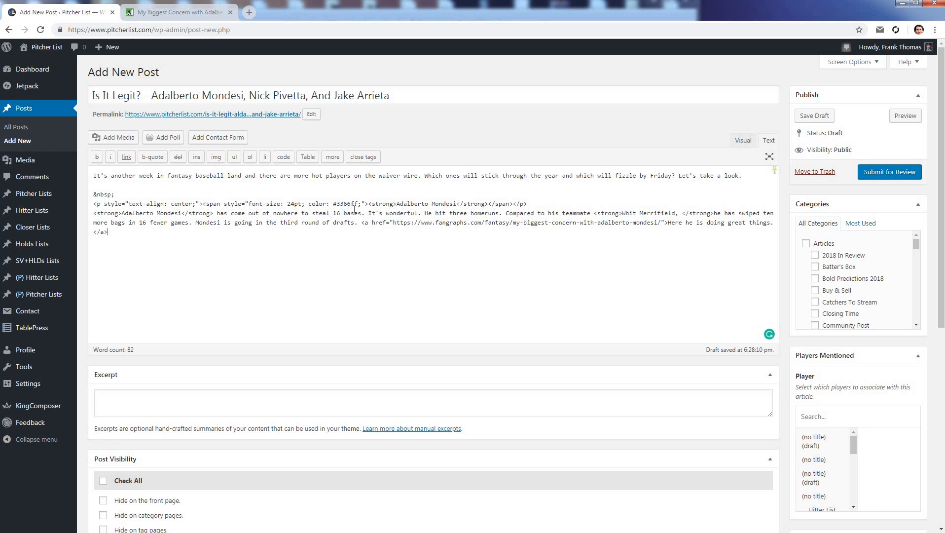
- Return to the visual editor and start a new line below the player paragraph
click(743, 140)
click(412, 285)
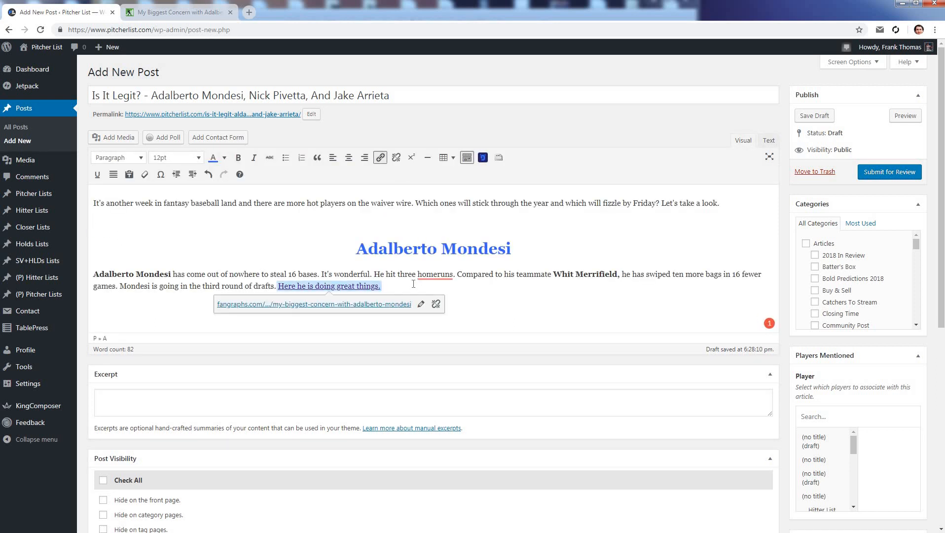
key(Return)
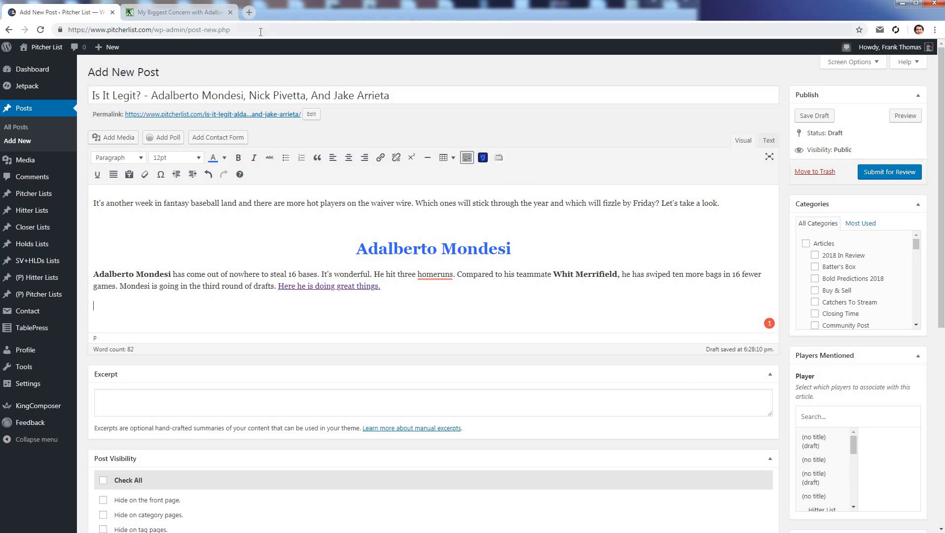
- Open gfycat.com/upload/ in a new browser tab and upload Luis_Castillo_CH_9-11-18.mp4 from the PL folder
key(ctrl+t)
text(gfycat.com/upload/)
key(Return)
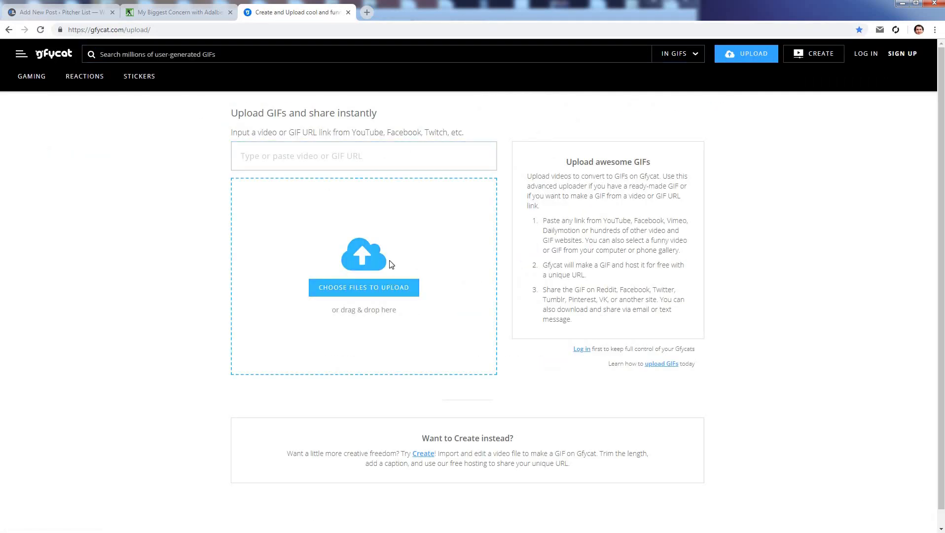
click(388, 285)
click(38, 85)
click(150, 143)
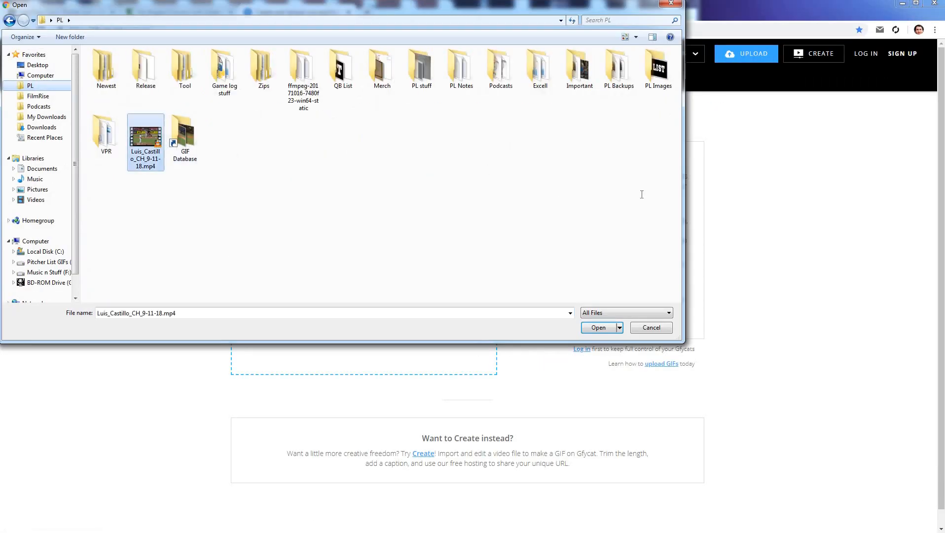
key(Return)
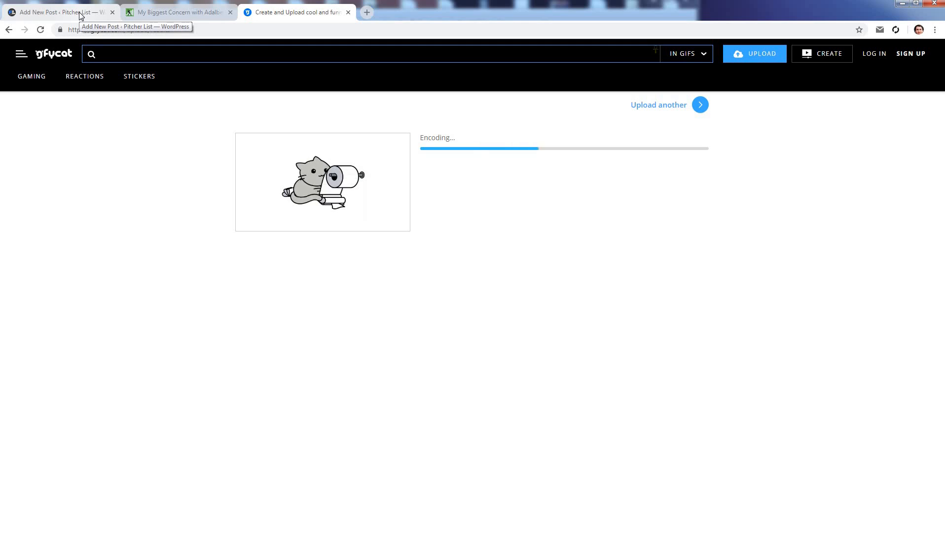
- Back in the post editor, hide the Post Visibility box through the screen options
click(80, 15)
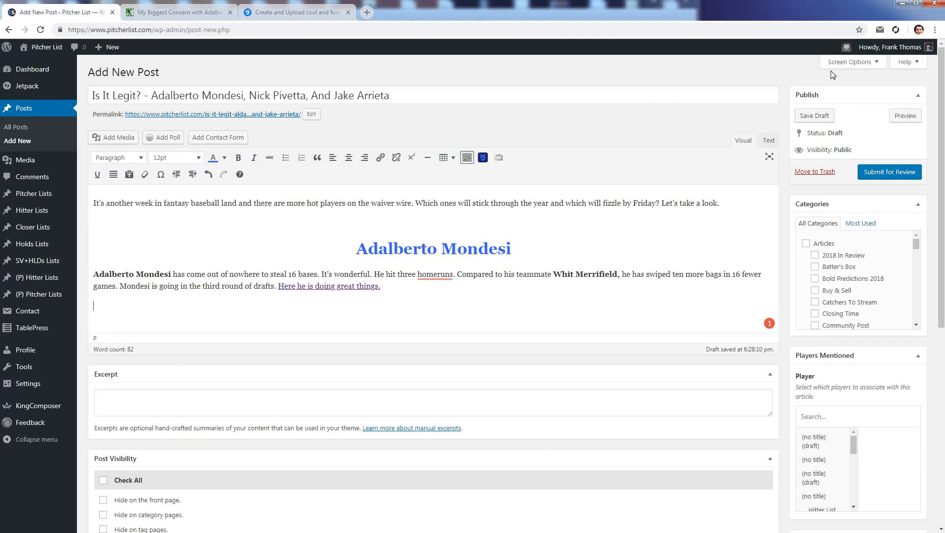
click(865, 65)
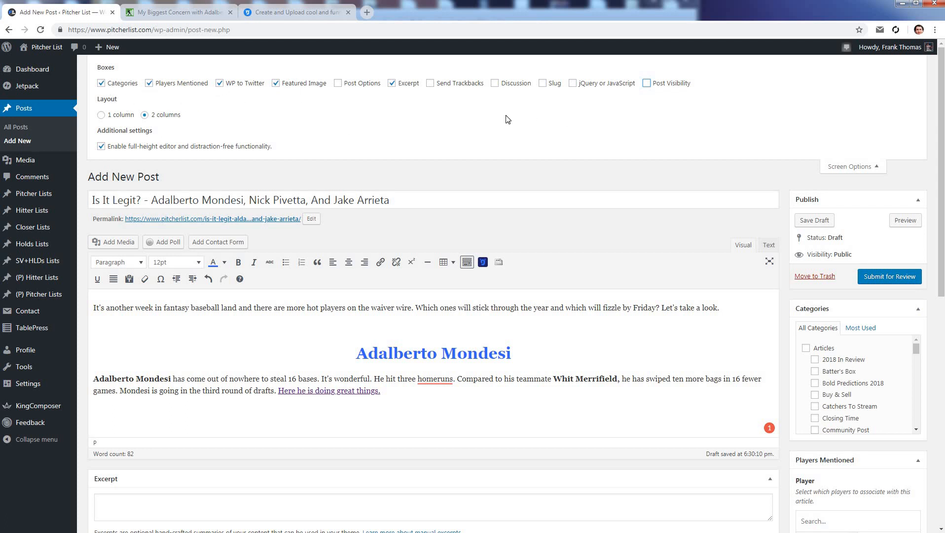
click(665, 93)
click(856, 166)
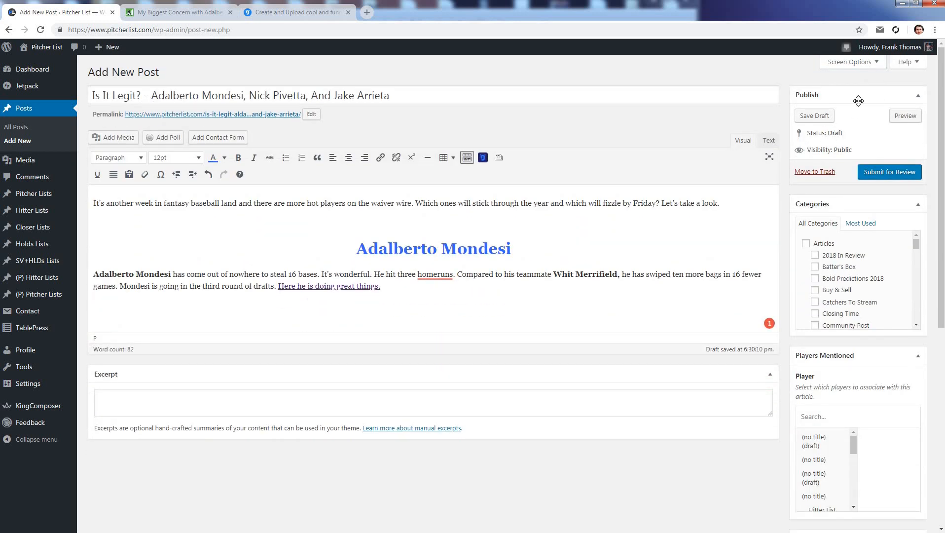
drag(441, 468, 846, 193)
scroll(778, 453, down, 1)
scroll(778, 453, down, 2)
scroll(777, 385, up, 4)
click(849, 62)
click(851, 162)
- Open the uploaded GIF's details on Gfycat and copy its Responsive IFrame embed code
click(291, 13)
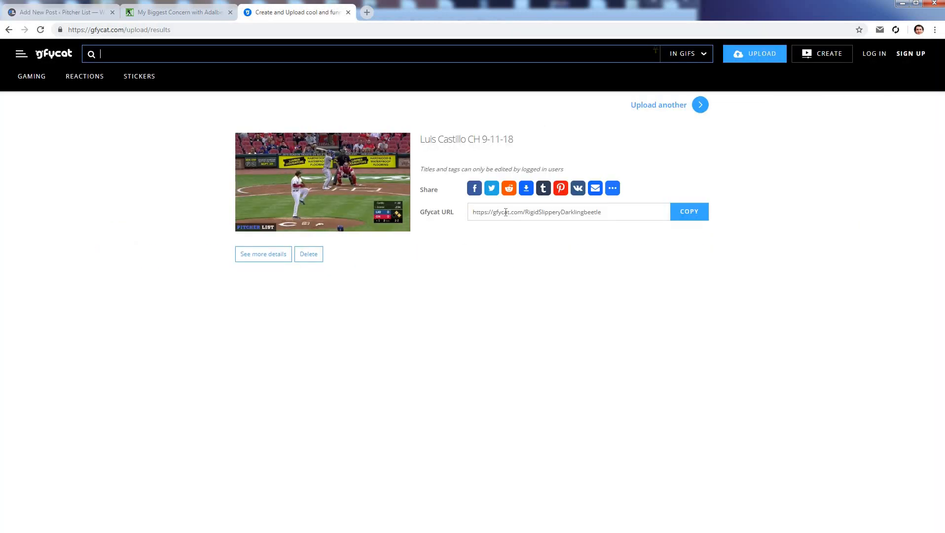
click(267, 261)
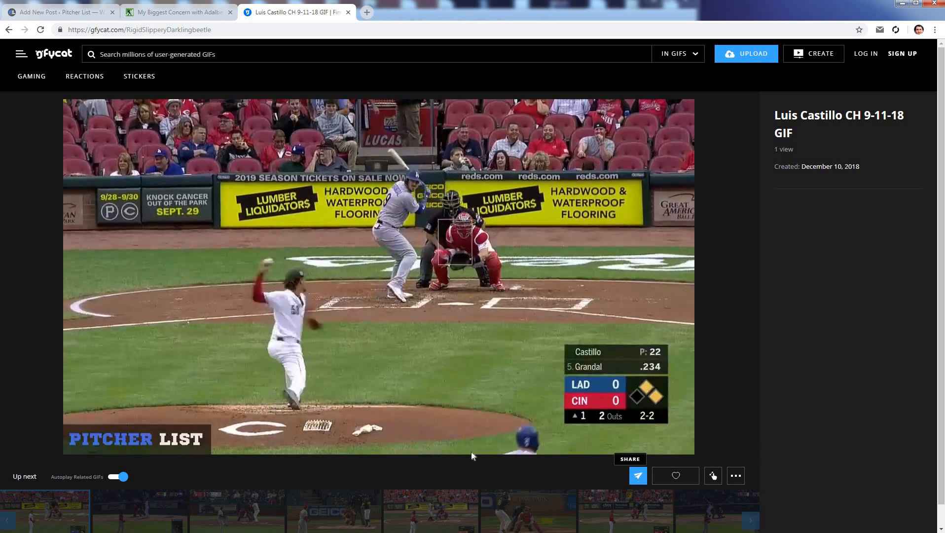
click(639, 477)
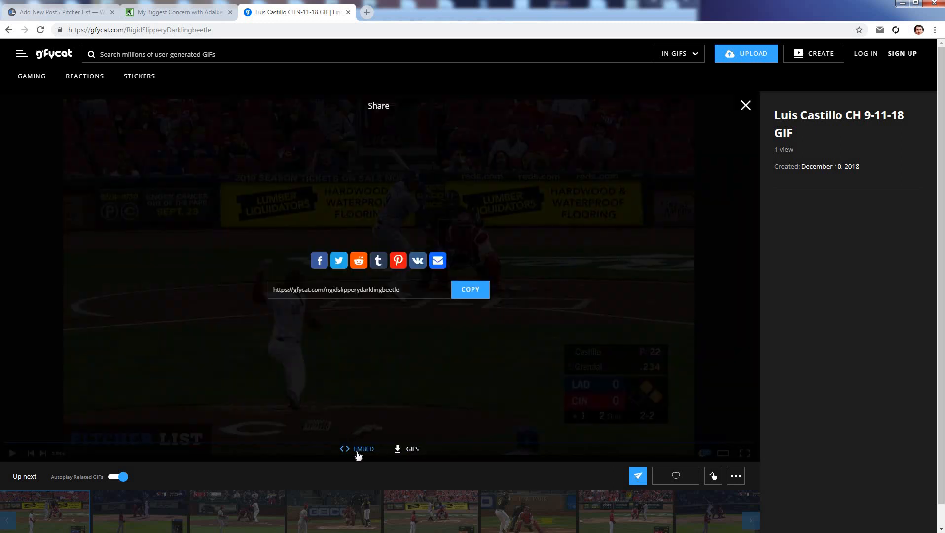
click(356, 449)
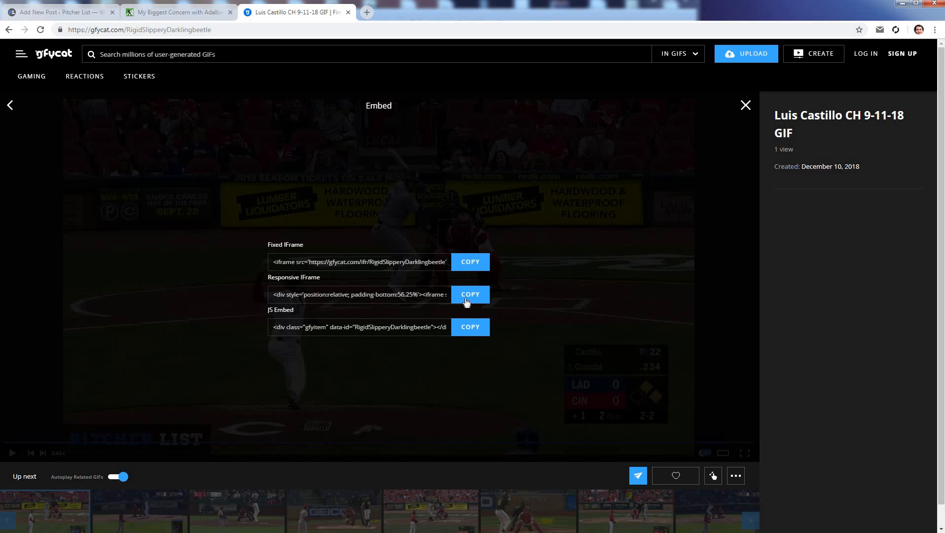
- In the post's HTML source, replace the last "&nbsp;" with the copied embed code and return to the visual editor
click(56, 15)
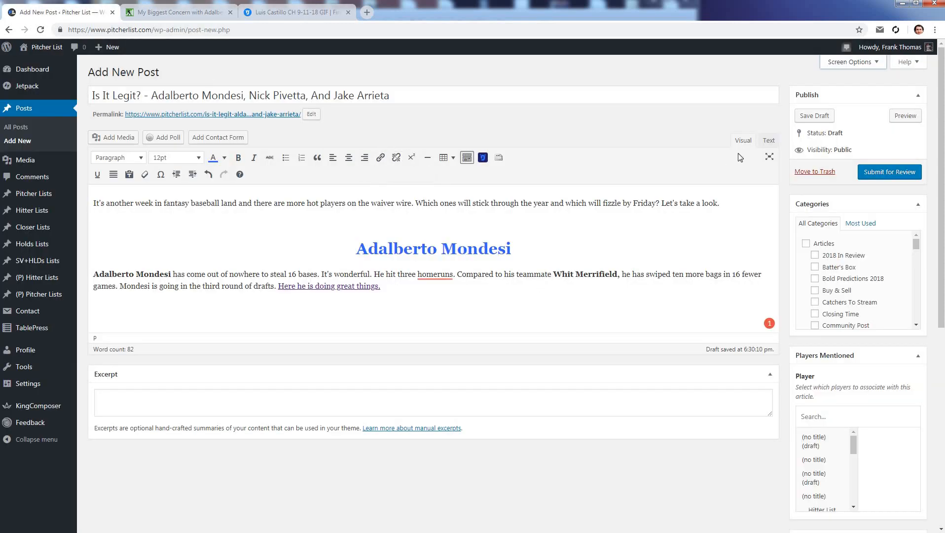
click(771, 142)
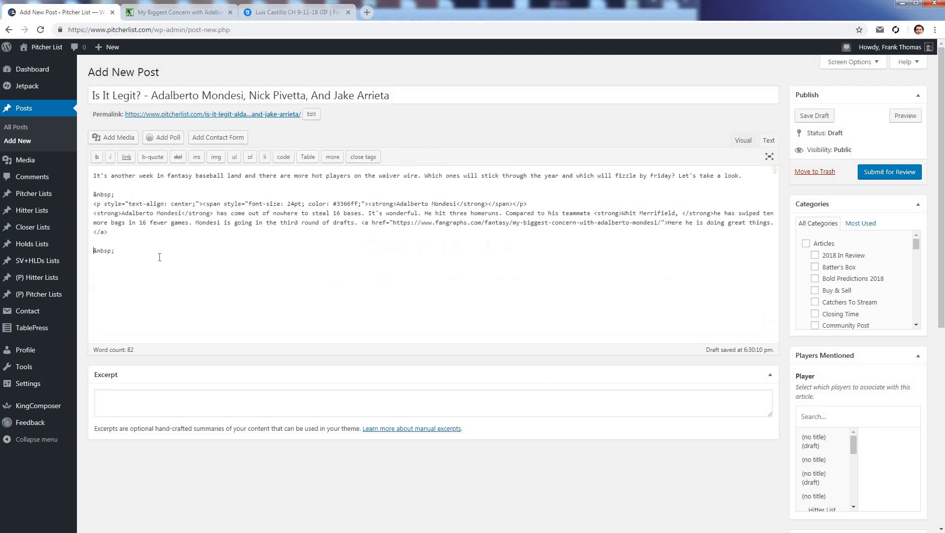
drag(114, 251, 92, 251)
key(ctrl+v)
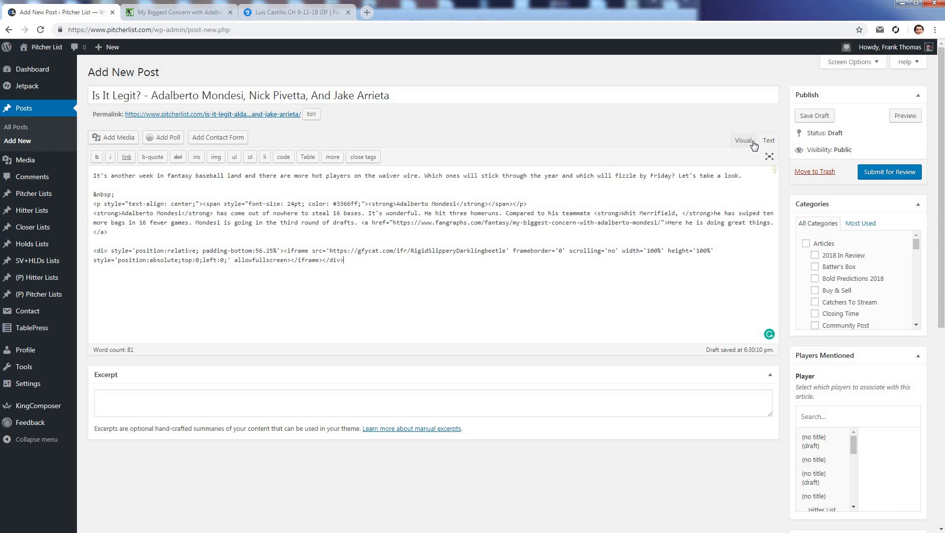
click(743, 140)
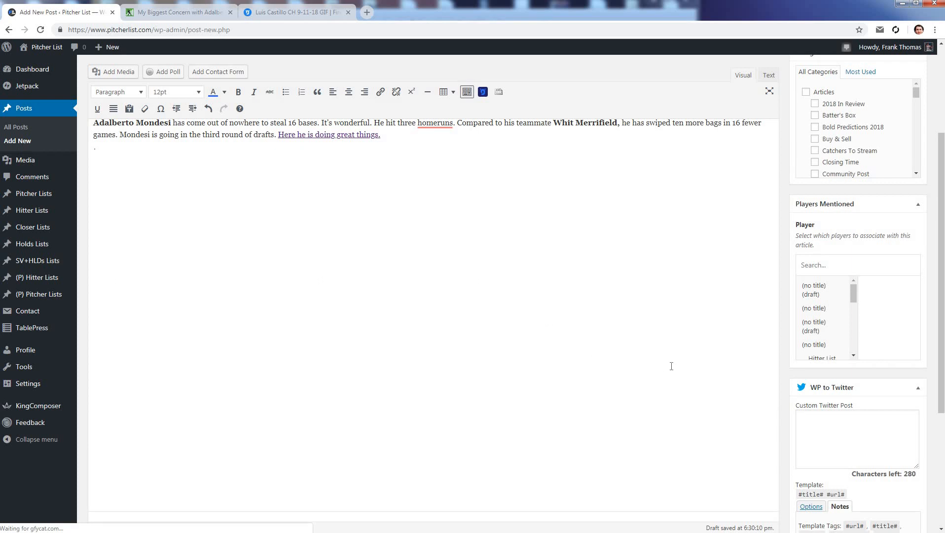
- Add the filler text "sdfgsdfg" below the embed code in the HTML source and return to the visual editor
click(688, 383)
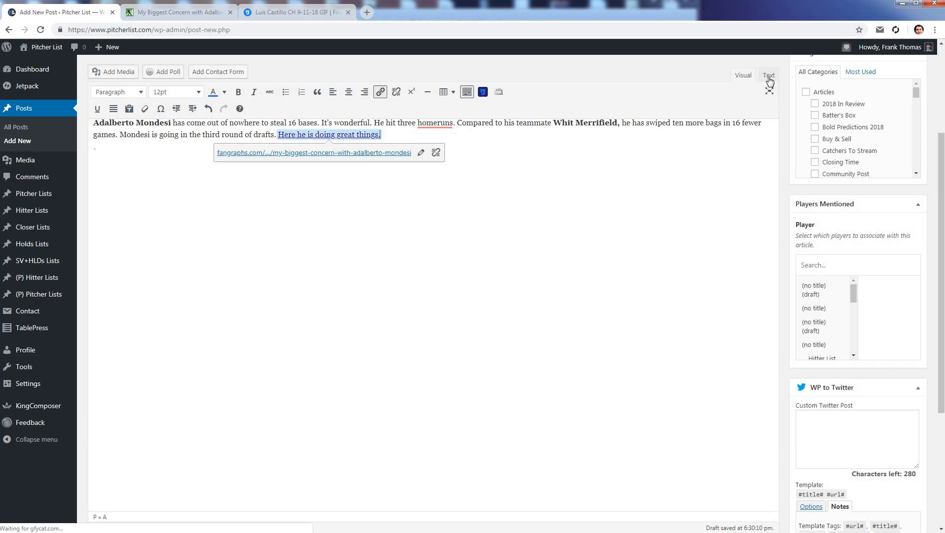
key(Return)
key(Return)
text(sdfgsdfg)
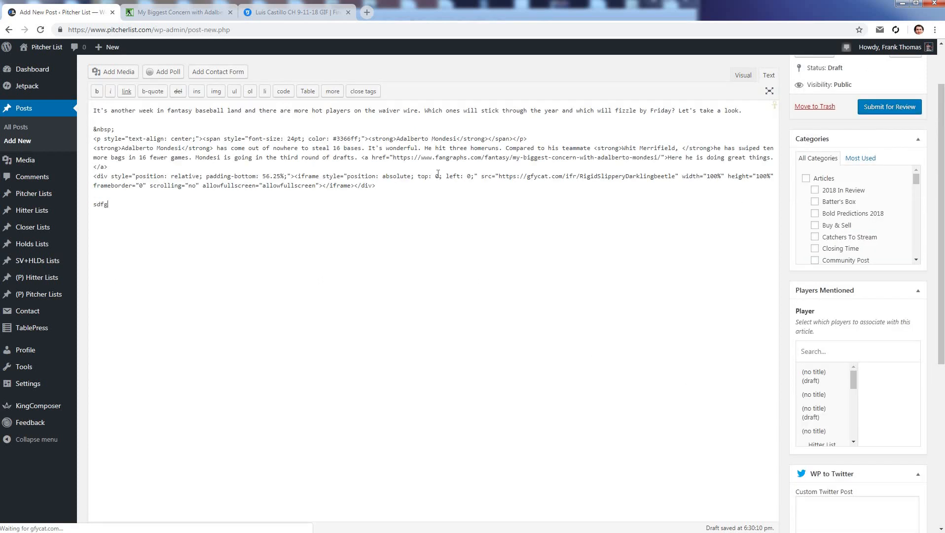
click(744, 75)
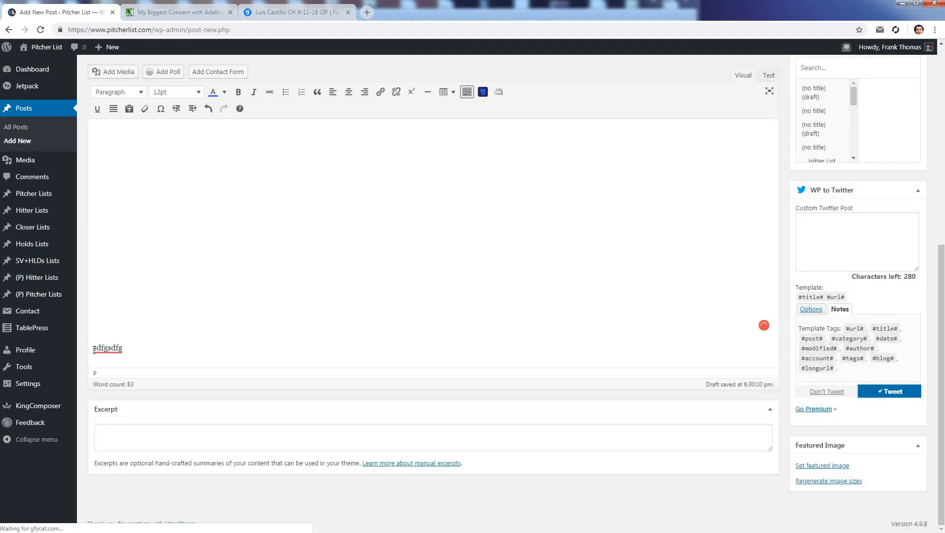
- Delete the embedded GIF and the filler text "sdfgsdfg" after the linked sentence
scroll(425, 166, down, 3)
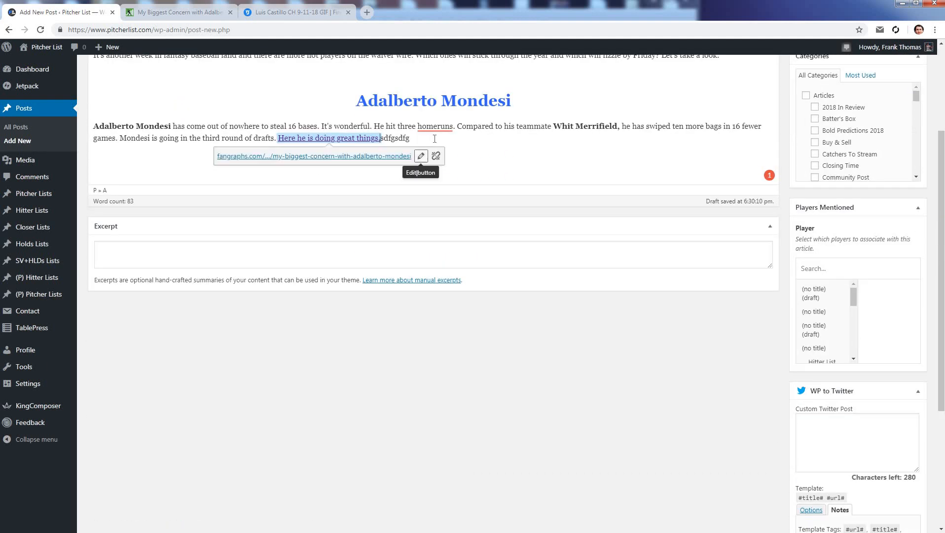
double_click(436, 141)
key(BackSpace)
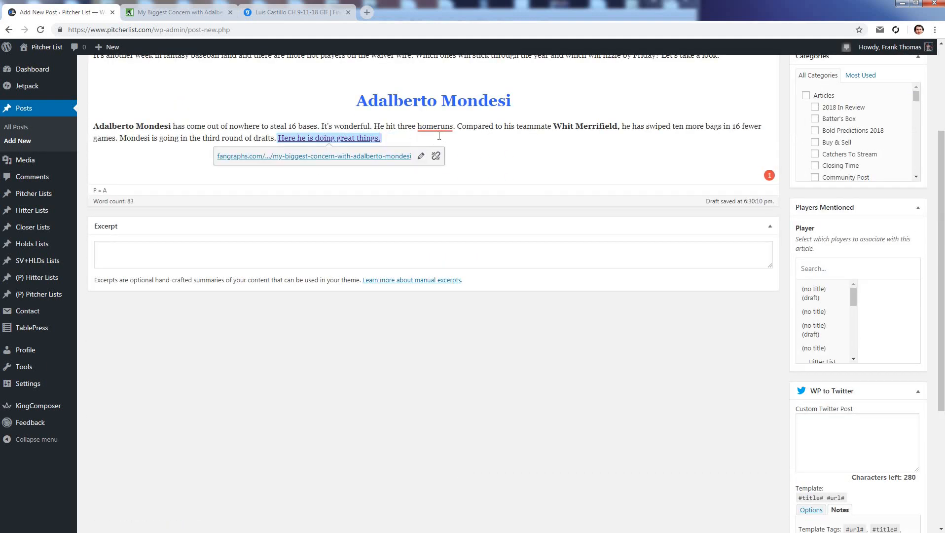
- Add the filler line "alskdjhflksadf" below the player paragraph and insert an empty line above it
key(Return)
text(alskdjhflksadf)
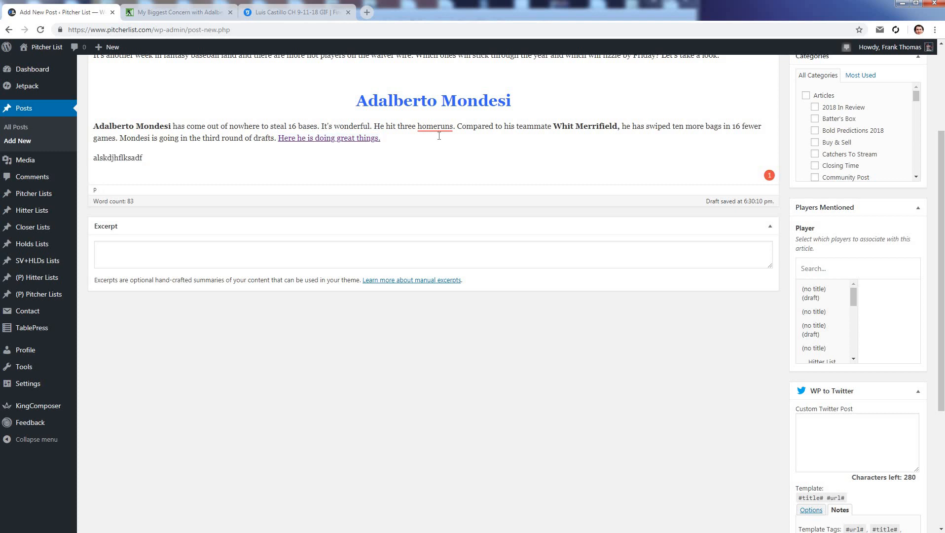
click(439, 136)
key(Return)
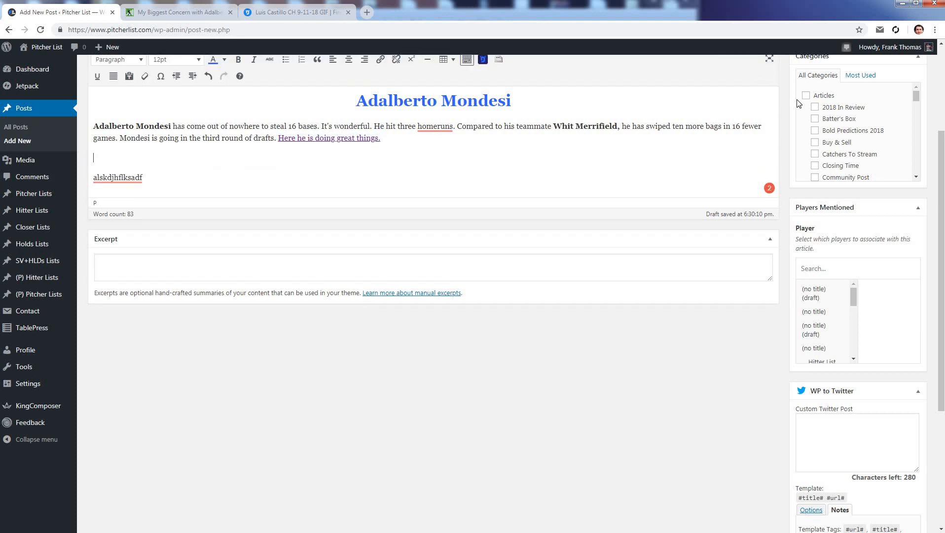
- Paste the GIF embed code over the "&nbsp;" above the filler line in the HTML source and return to the visual editor
scroll(772, 141, up, 3)
click(769, 140)
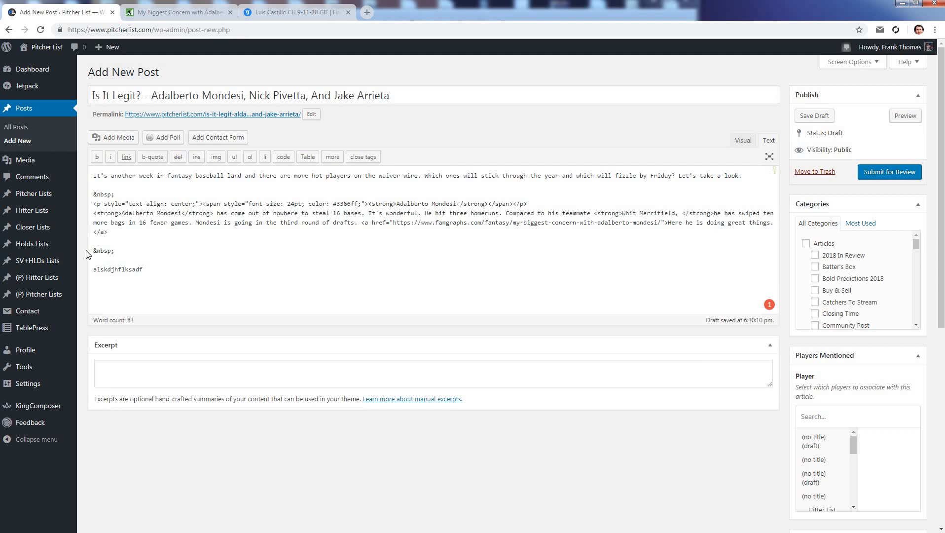
drag(92, 252, 247, 251)
key(ctrl+v)
click(743, 141)
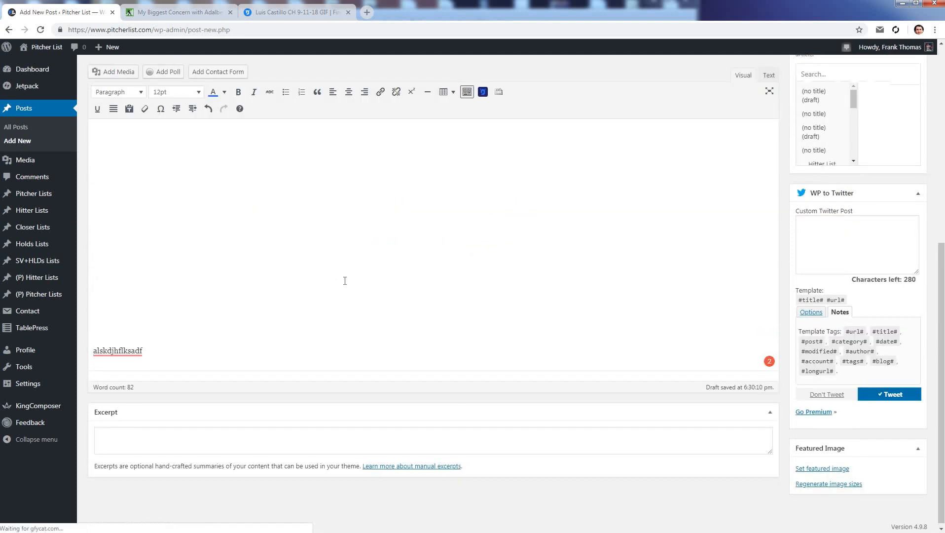
scroll(345, 281, up, 4)
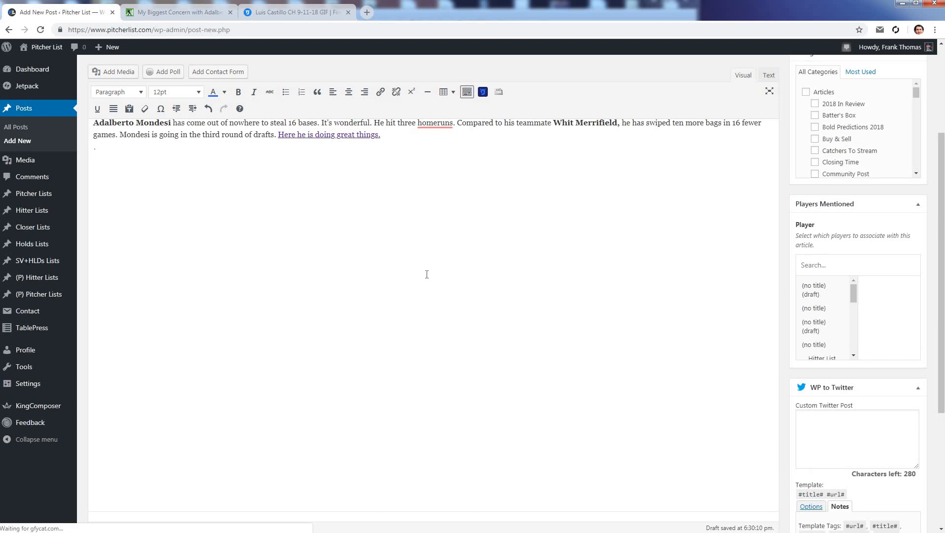
- Save the post as a draft, check how it looks with the embedded GIF in a preview, and close the preview
scroll(427, 274, down, 1)
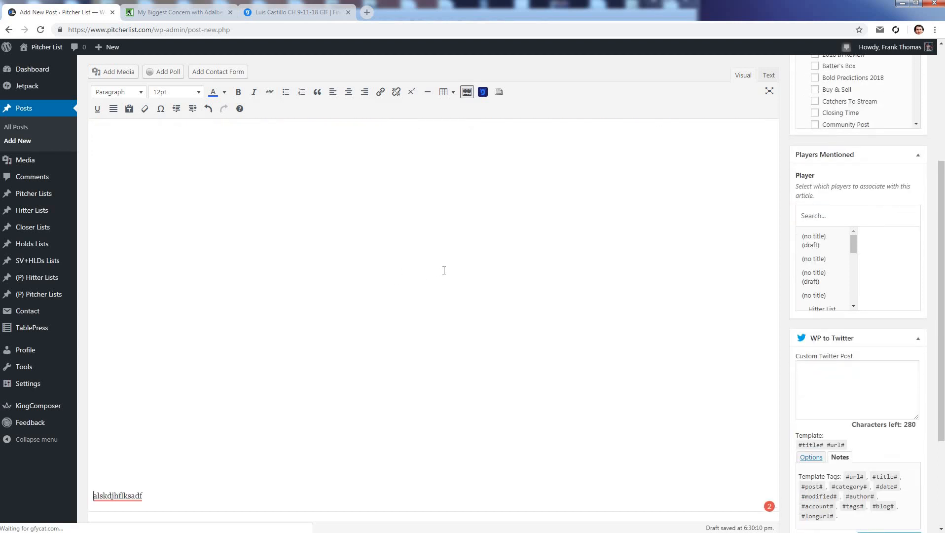
scroll(633, 125, up, 4)
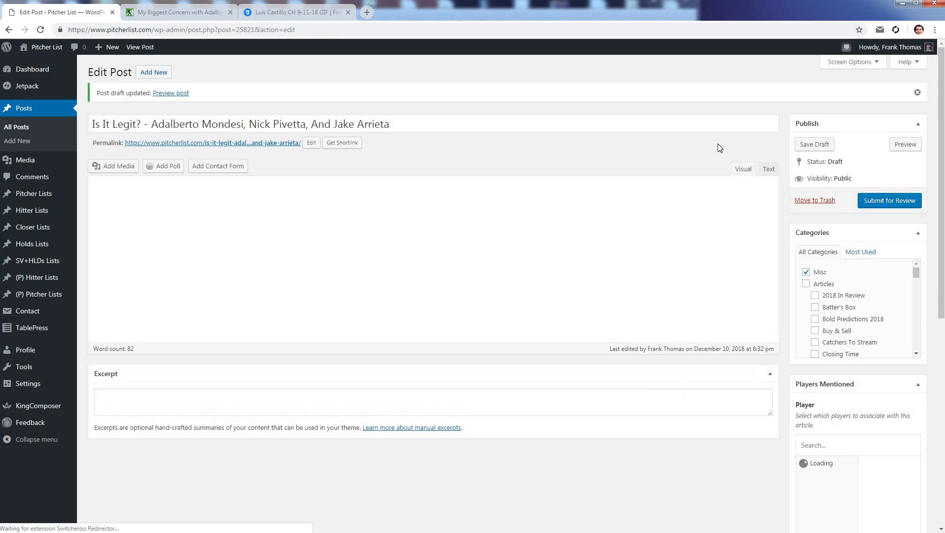
scroll(724, 180, down, 2)
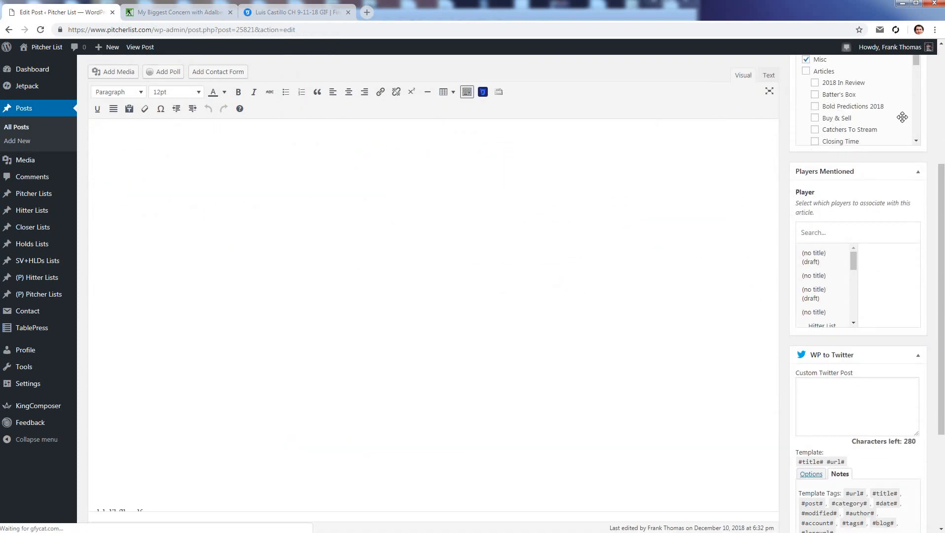
scroll(886, 105, up, 2)
click(903, 146)
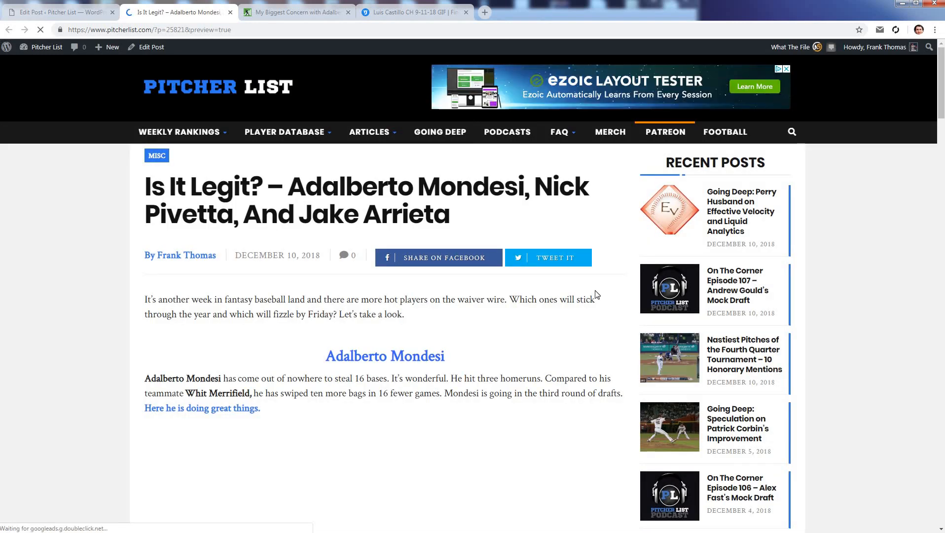
scroll(622, 249, down, 5)
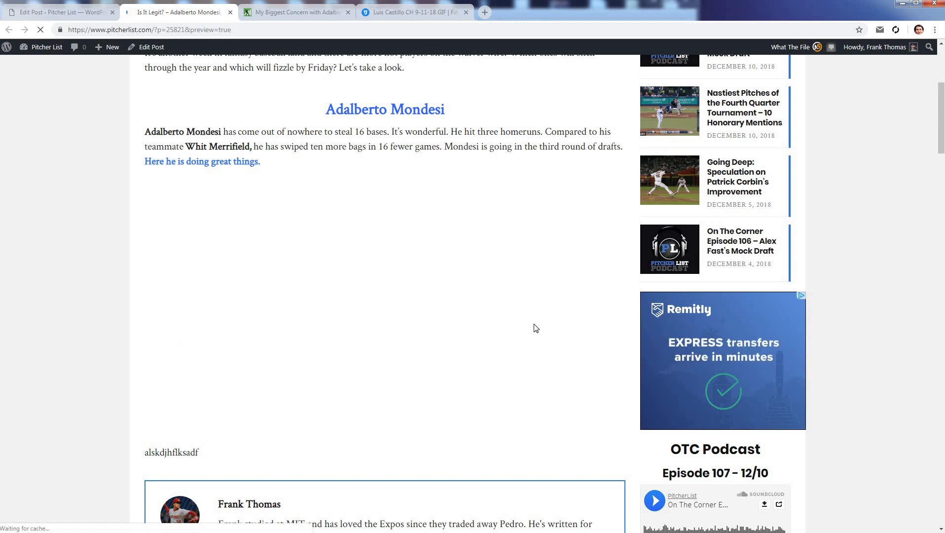
middle_click(161, 13)
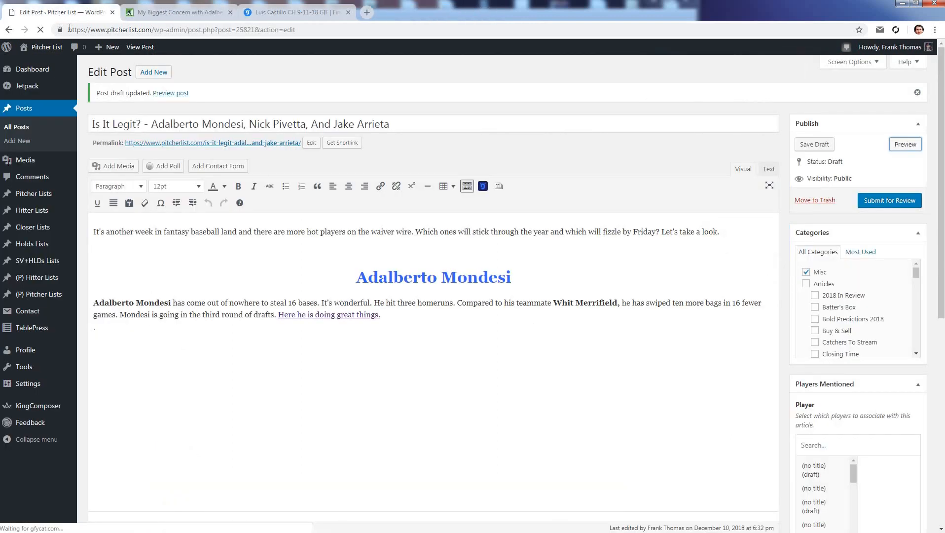
- Delete the GIF embed code and the filler line below it in the HTML source and return to the visual editor
scroll(777, 120, down, 1)
click(767, 121)
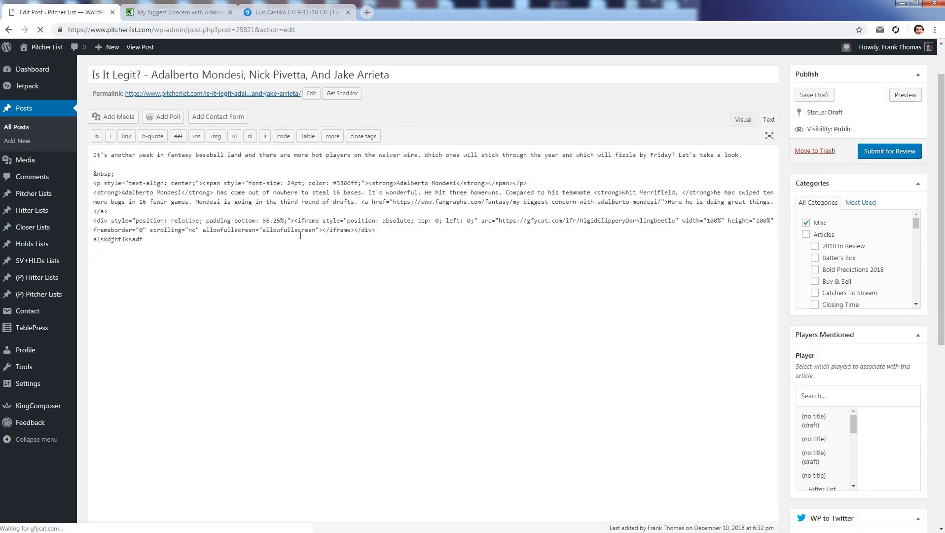
drag(377, 231, 80, 224)
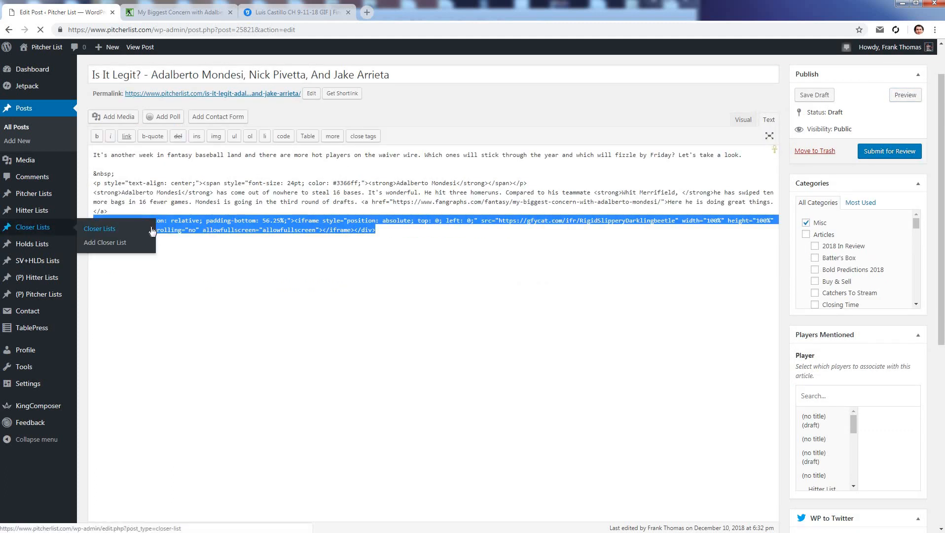
key(BackSpace)
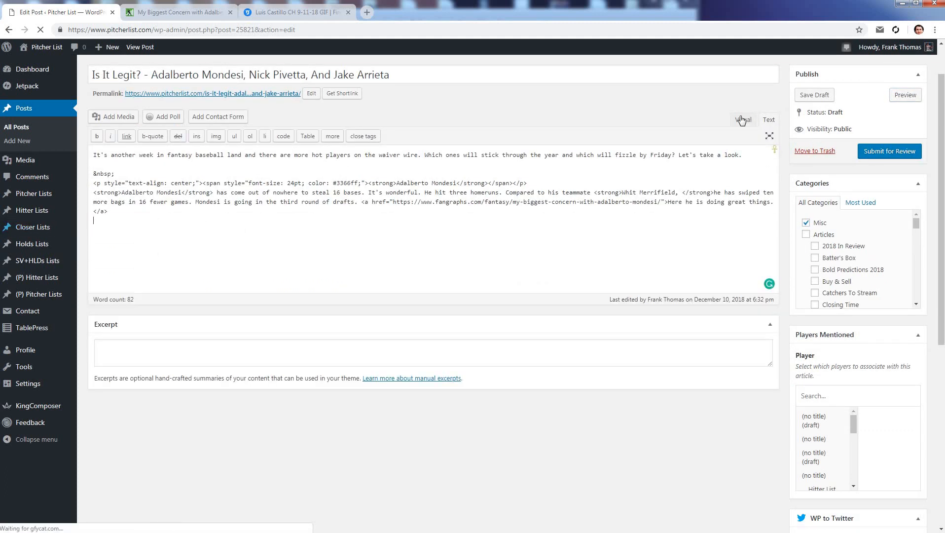
click(744, 119)
- Add the centred line "Nick Pivetta" below the linked sentence, leaving an empty line between them
click(436, 297)
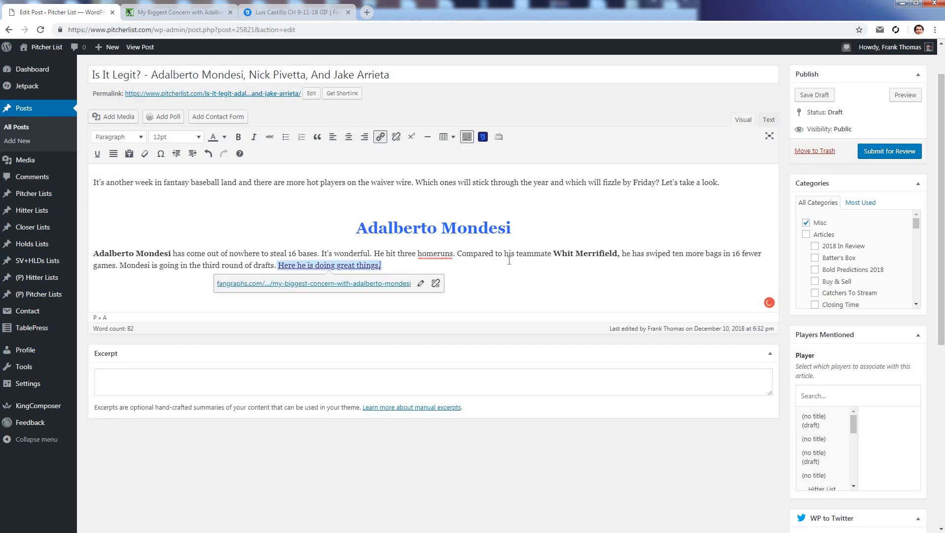
key(Right)
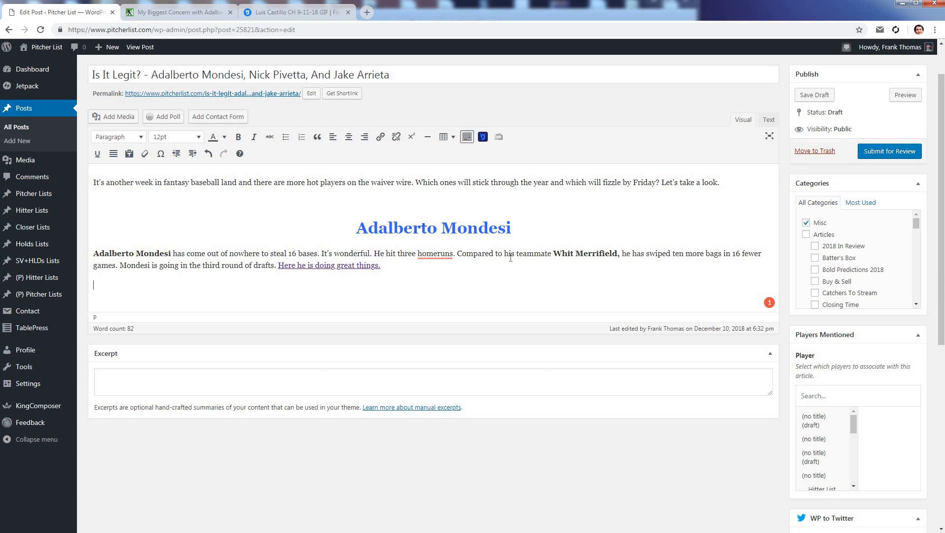
key(Return)
click(348, 136)
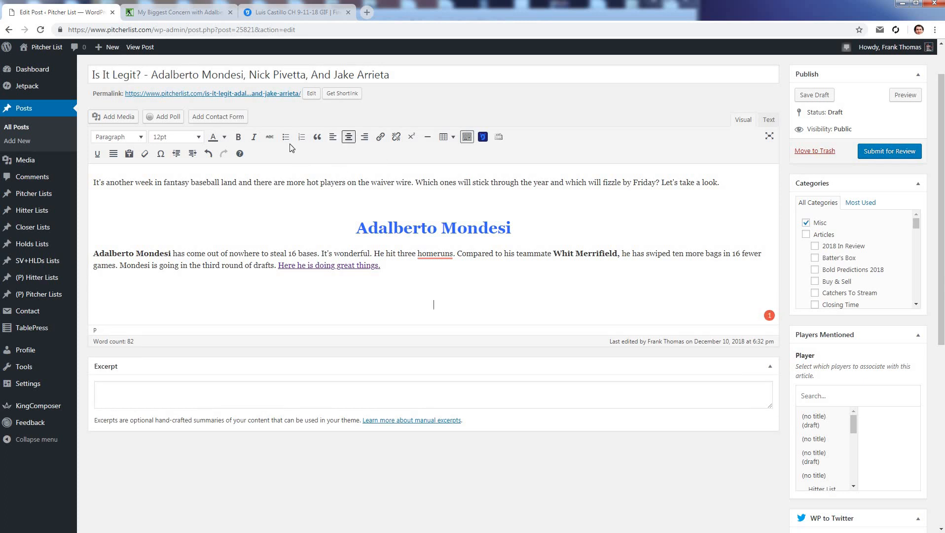
text(Nick Pivetta)
- Format the "Nick Pivetta" line as a bold, 24pt, blue heading matching the Adalberto Mondesi heading
key(shift+Home)
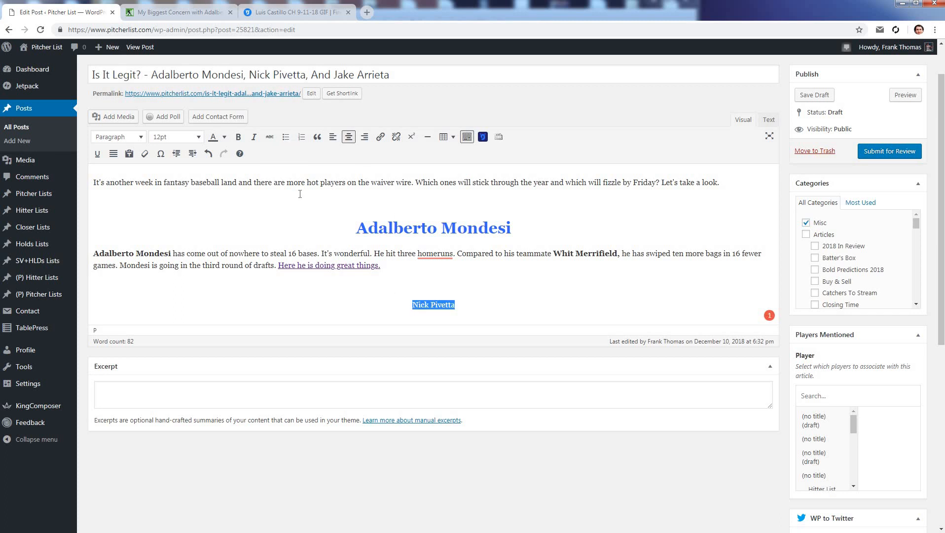
click(238, 136)
click(175, 137)
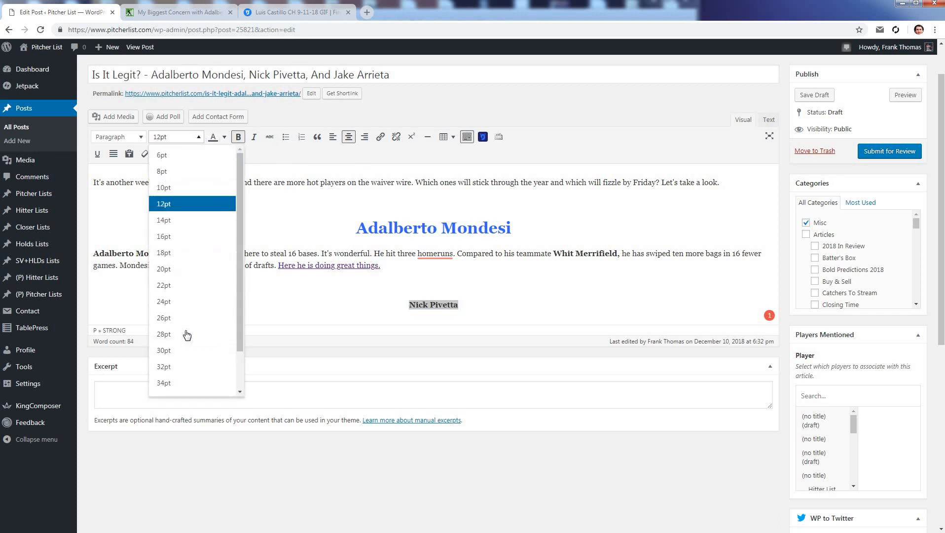
click(179, 302)
click(225, 136)
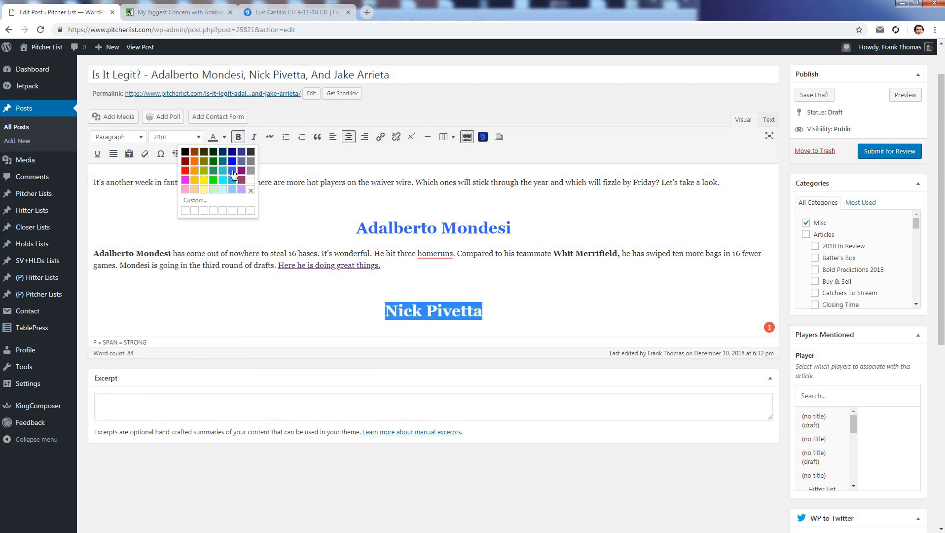
click(233, 171)
key(Right)
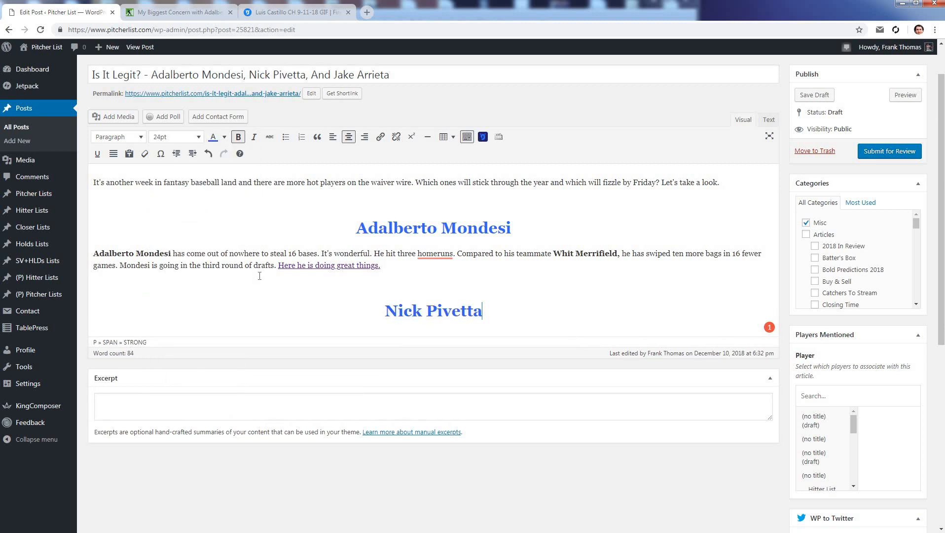
- Insert a 6 x 6 table on the empty line above the Nick Pivetta heading and widen it
click(260, 276)
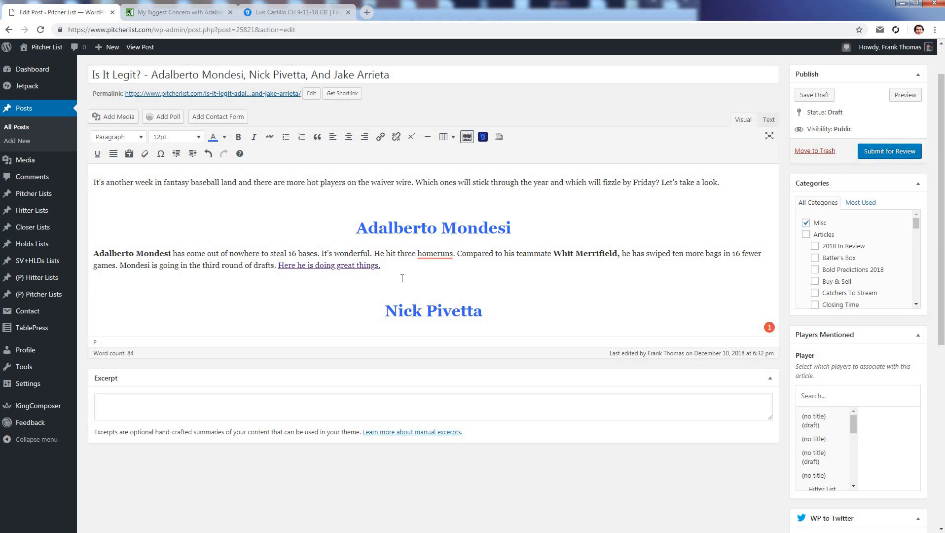
click(453, 140)
mouse_move(499, 155)
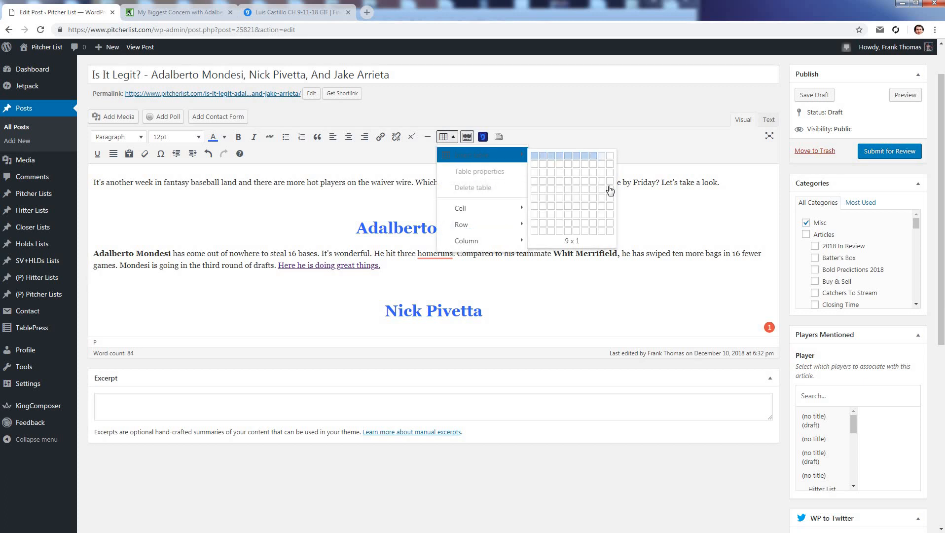
click(575, 200)
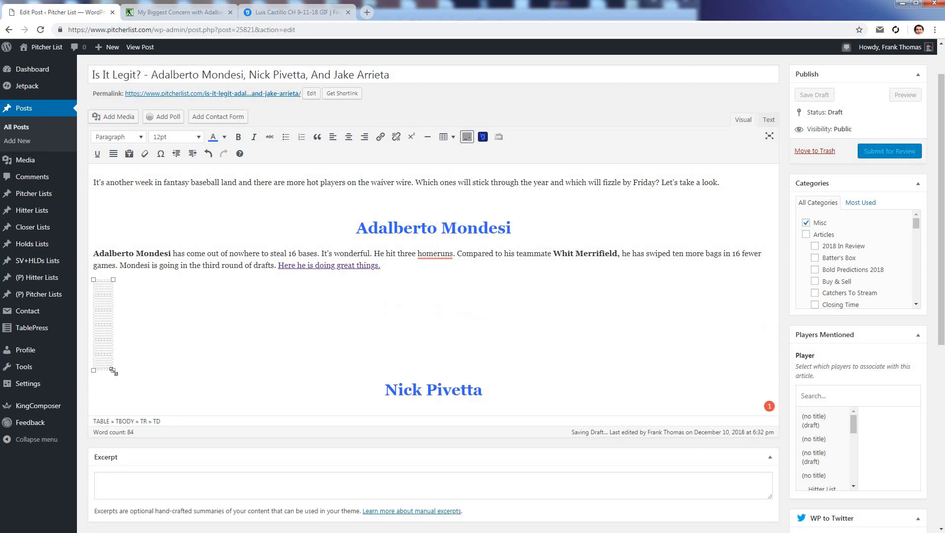
drag(243, 358, 220, 370)
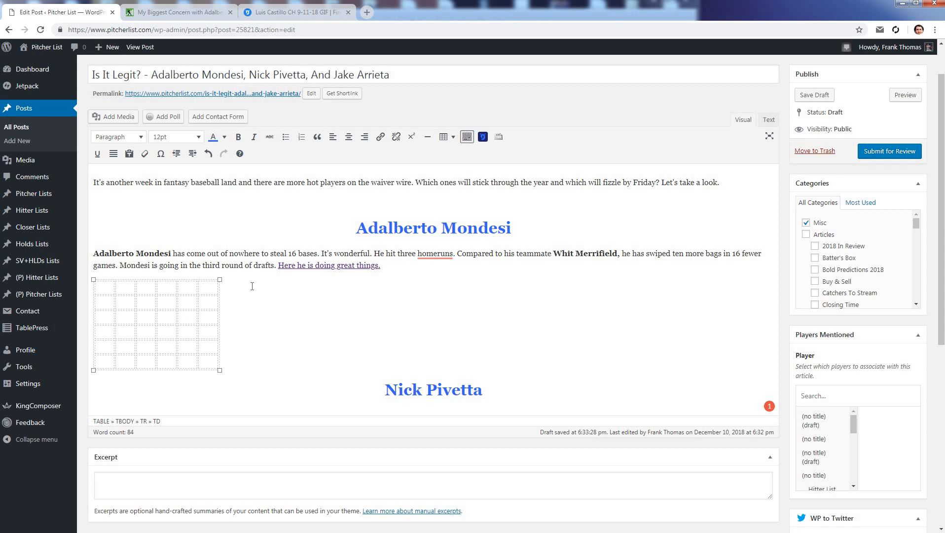
- Enter the column headings Name, HRs, AVG and RBI in the table's first row and make them bold
text(Name)
key(Tab)
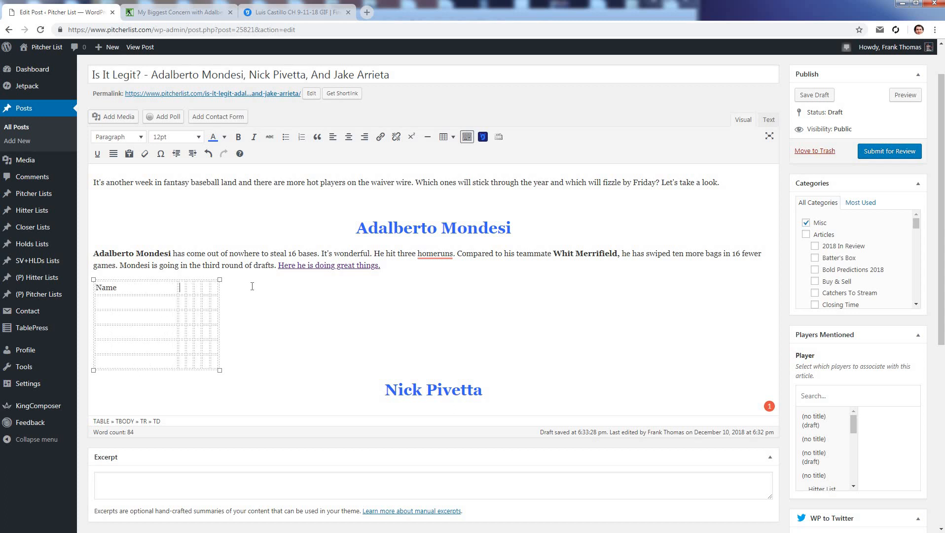
text(HRs)
key(Tab)
text(AAVG)
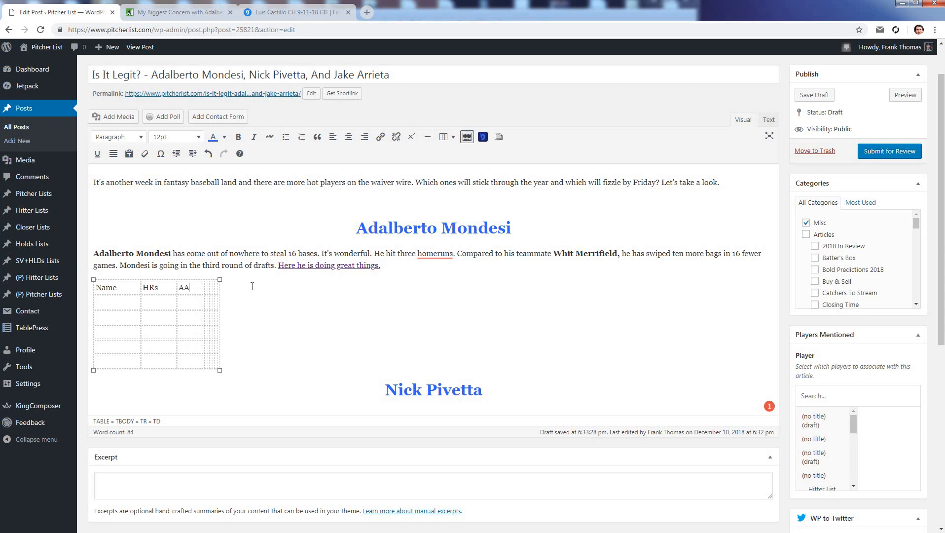
text(AVG)
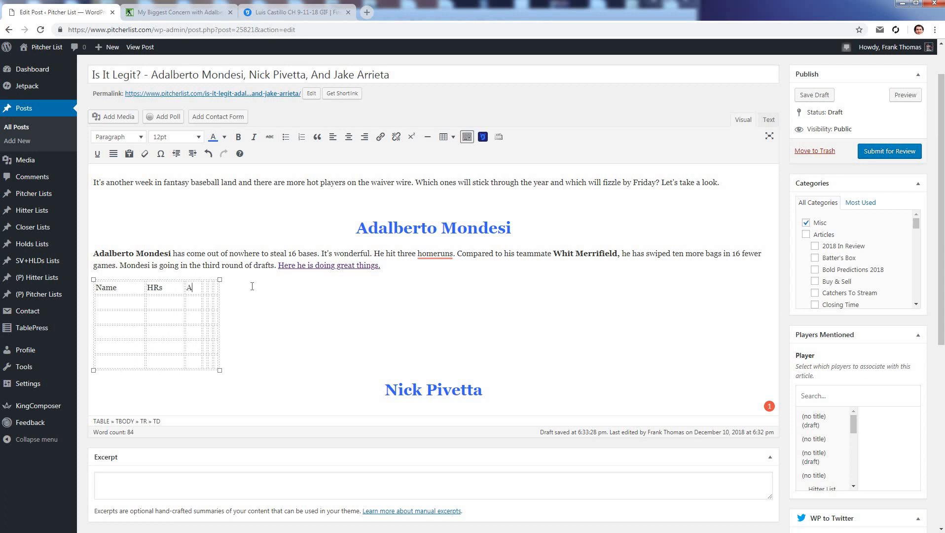
key(Tab)
text(RBI)
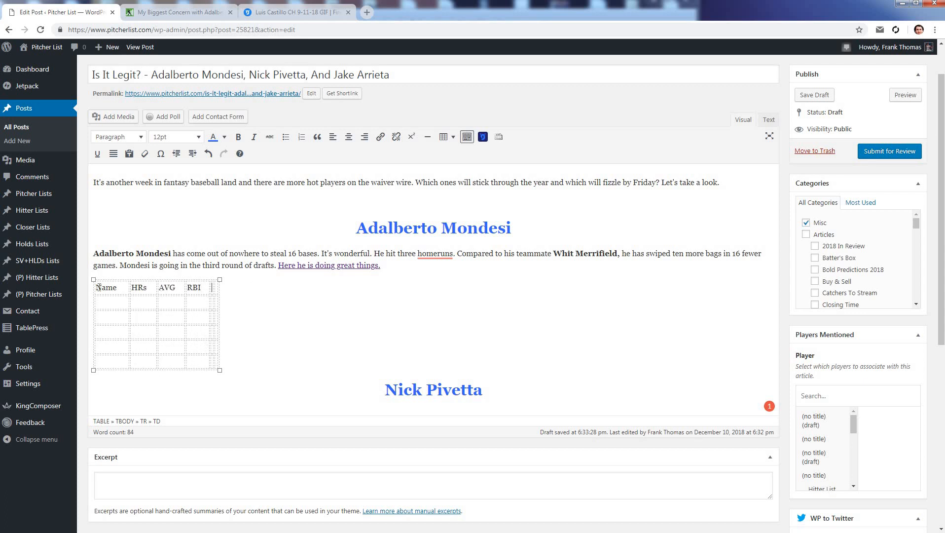
drag(206, 289, 206, 289)
key(ctrl+b)
- Fill the table's second row with Mondesi, 23 HRs, .245 AVG and 45 RBI
click(201, 301)
text(45)
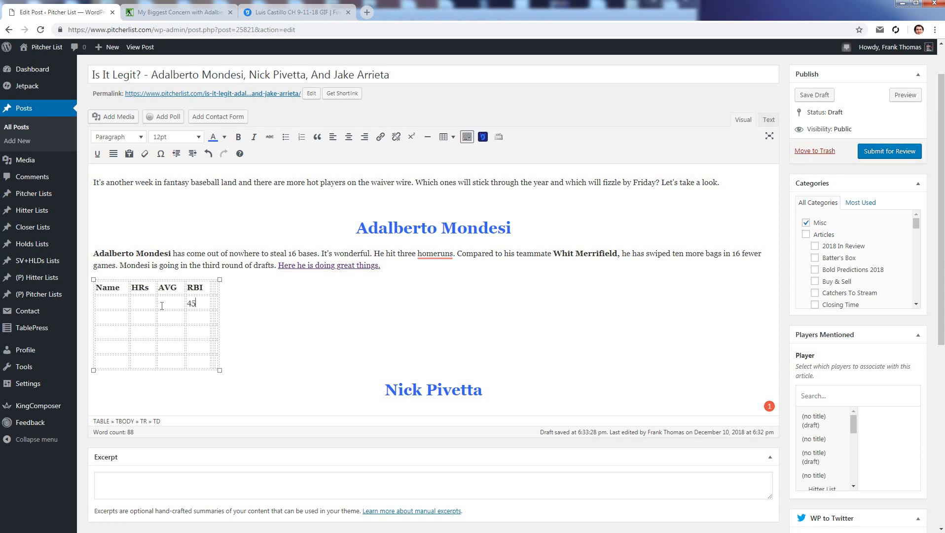
click(162, 305)
text(.245)
click(138, 307)
text(23)
click(99, 303)
text(Mondesi)
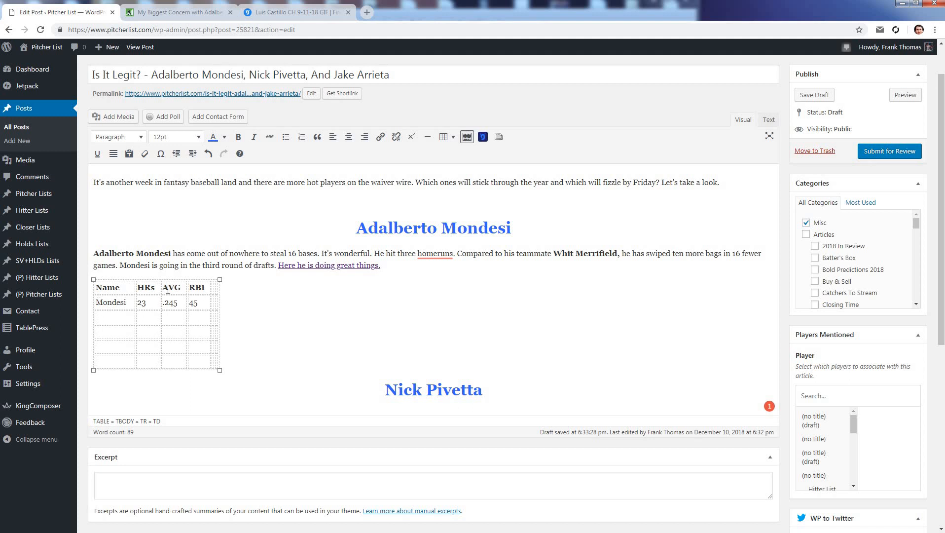
- Insert a new table row after the Mondesi row
click(211, 352)
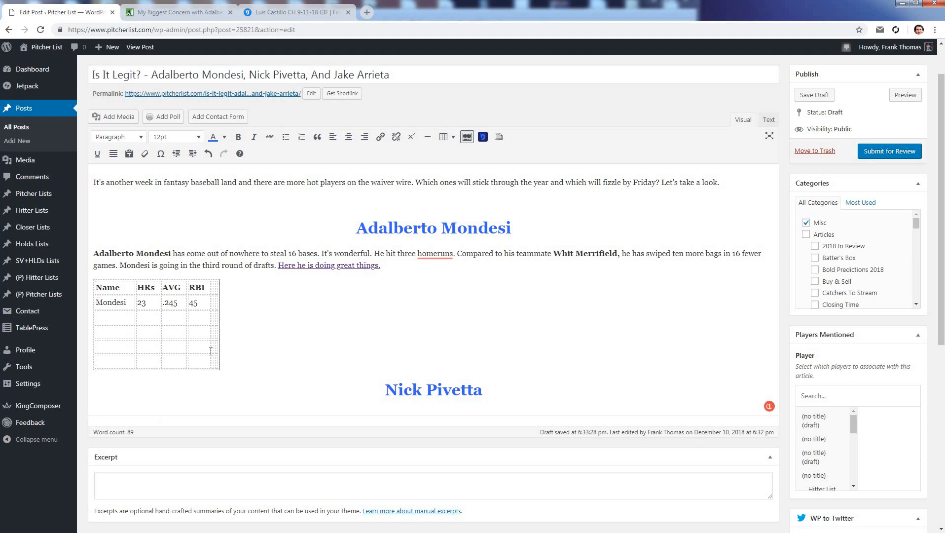
right_click(199, 303)
click(206, 300)
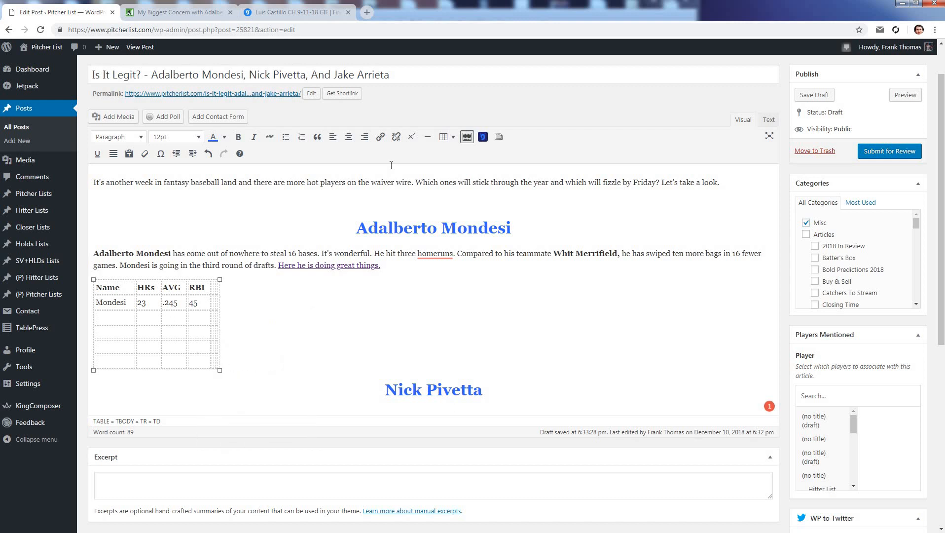
click(446, 136)
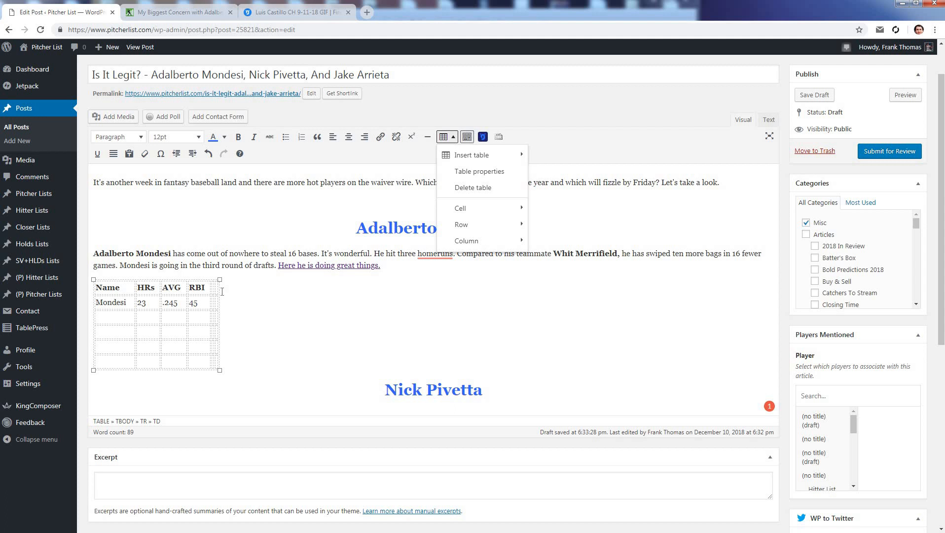
click(447, 136)
click(447, 137)
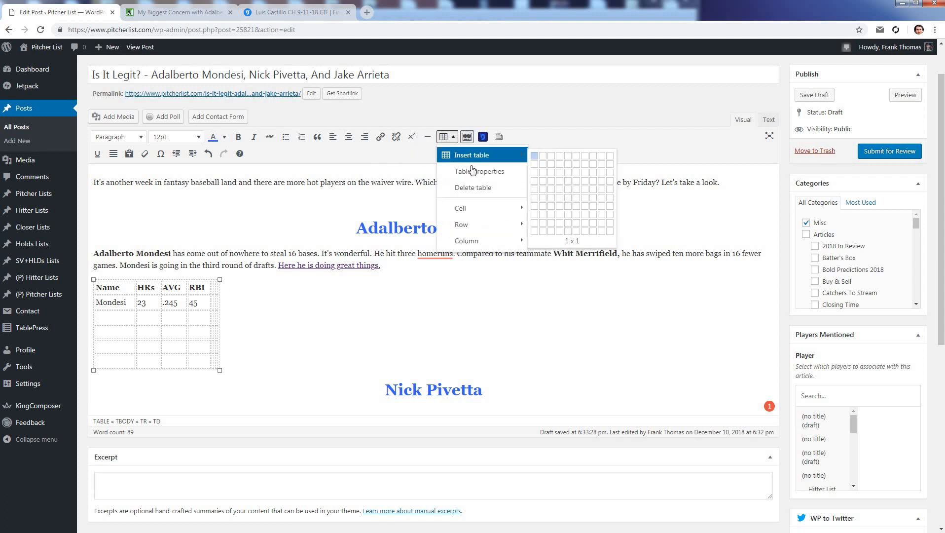
mouse_move(475, 209)
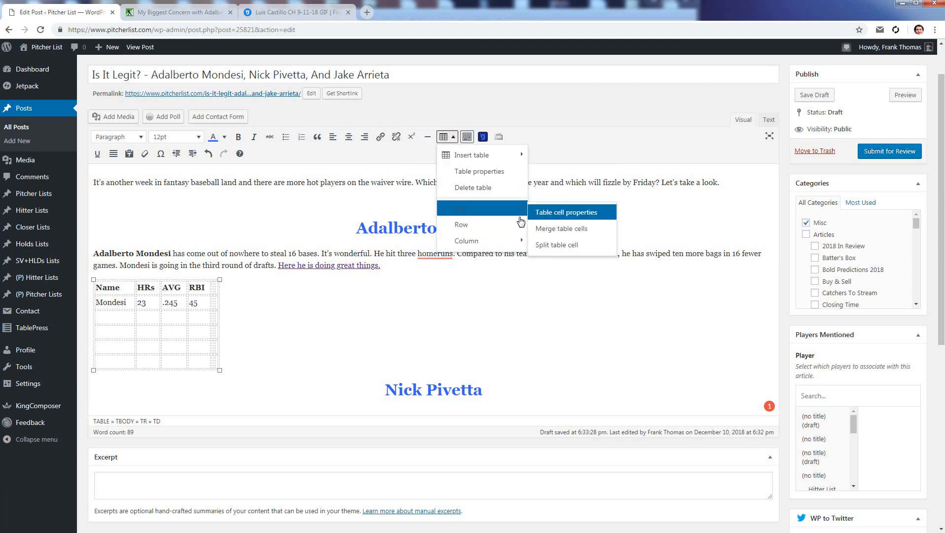
mouse_move(510, 228)
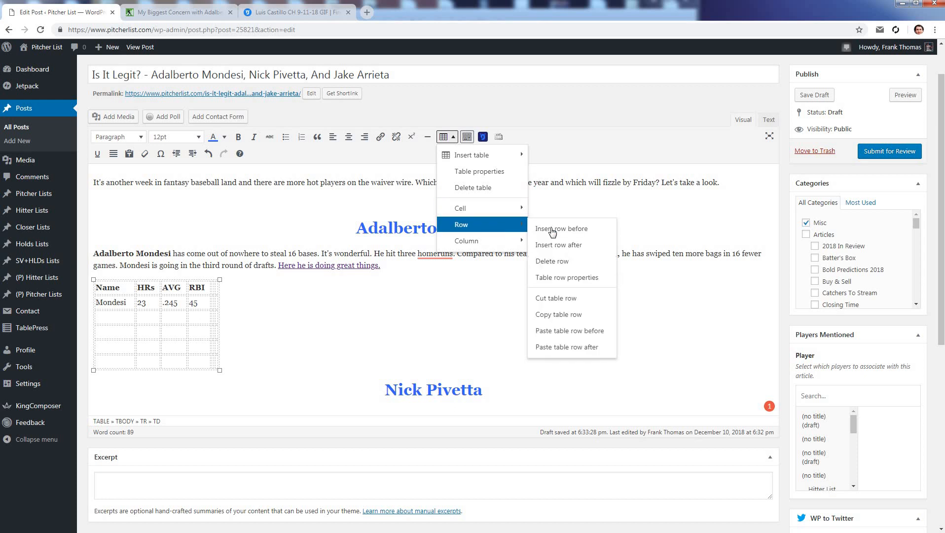
click(553, 245)
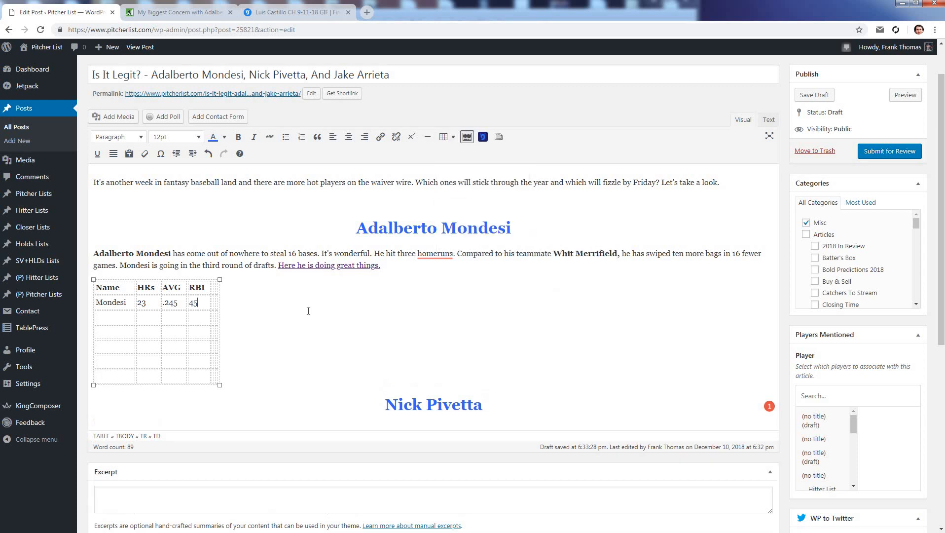
- Insert a new column after the RBI column in the stats table
click(453, 138)
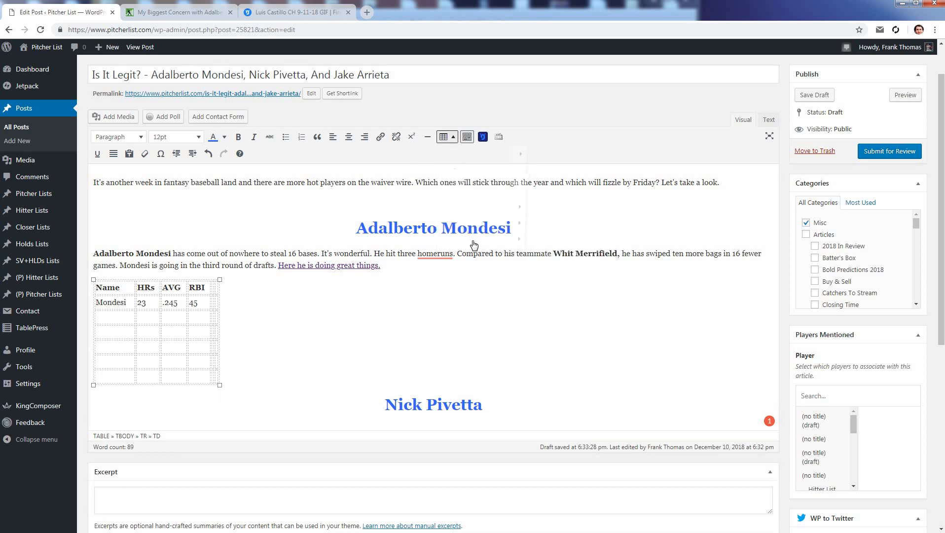
mouse_move(474, 242)
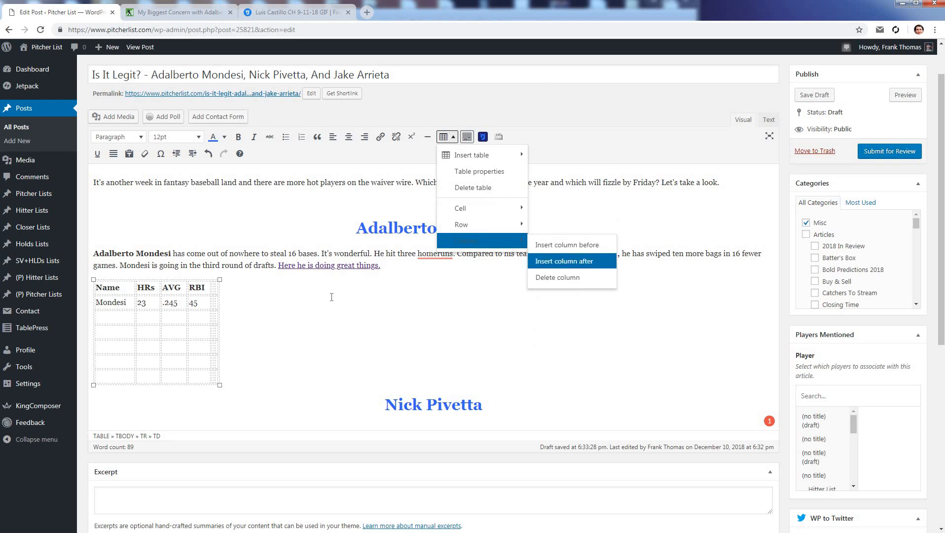
click(564, 261)
- Delete the whole table above the Nick Pivetta heading, keeping the empty line before the heading
click(249, 355)
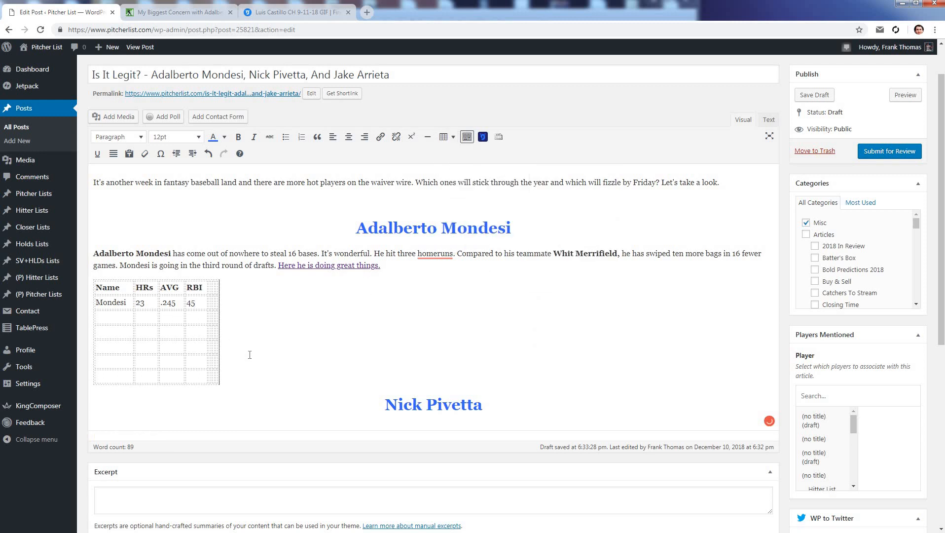
key(BackSpace)
key(BackSpace)
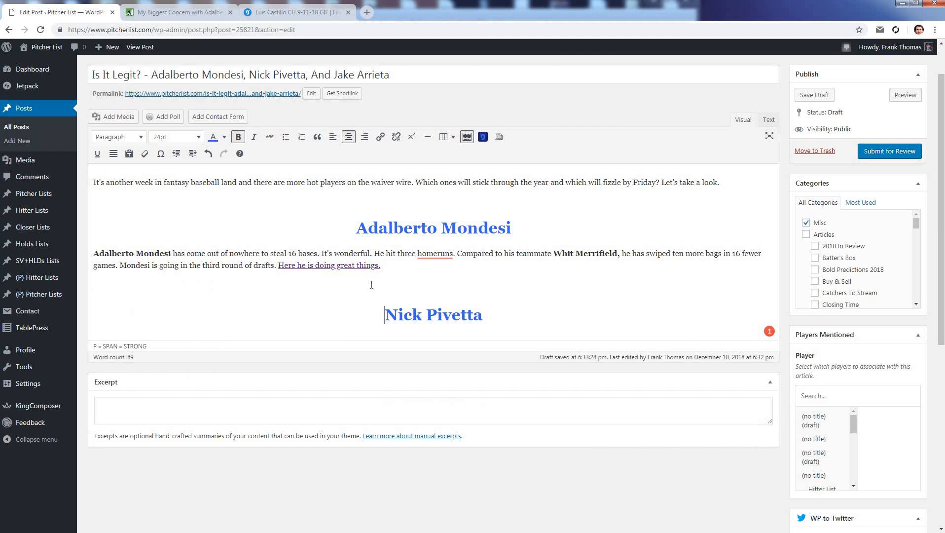
click(372, 284)
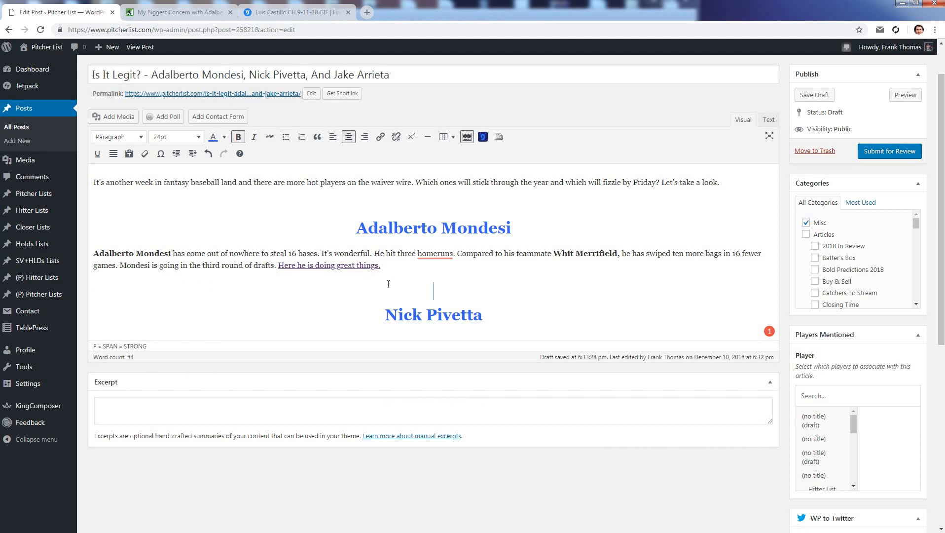
click(514, 313)
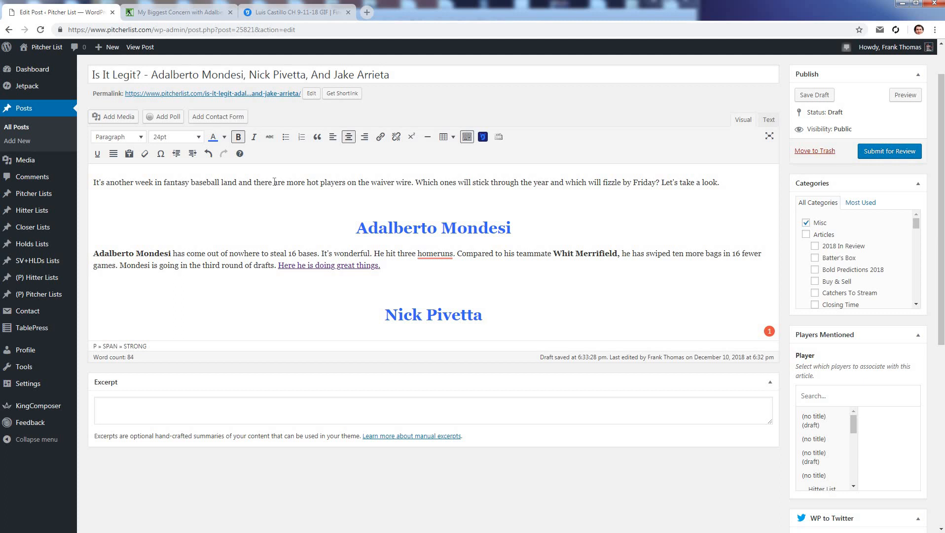
- Write "Here is a Nick Pivetta chart" below the Nick Pivetta heading and start a new line under it
click(169, 258)
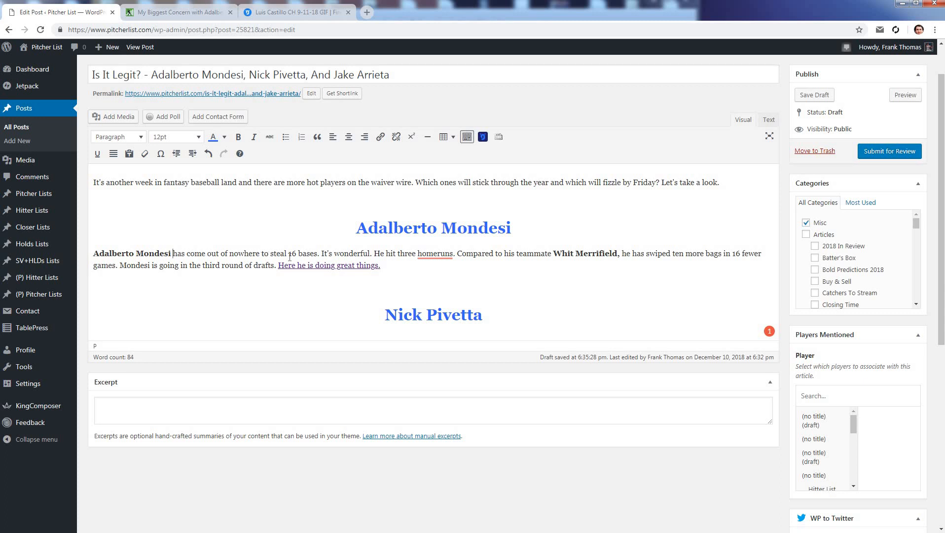
click(487, 294)
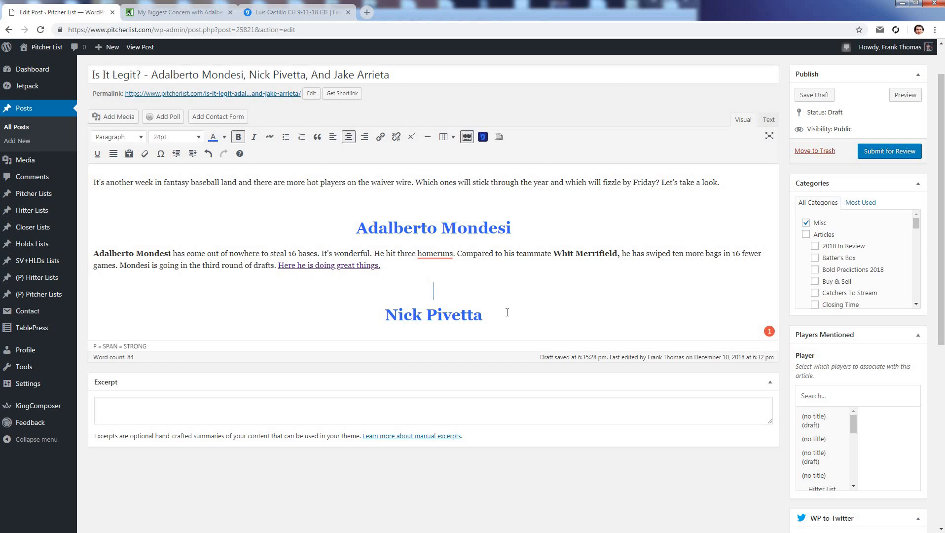
key(Return)
text(H)
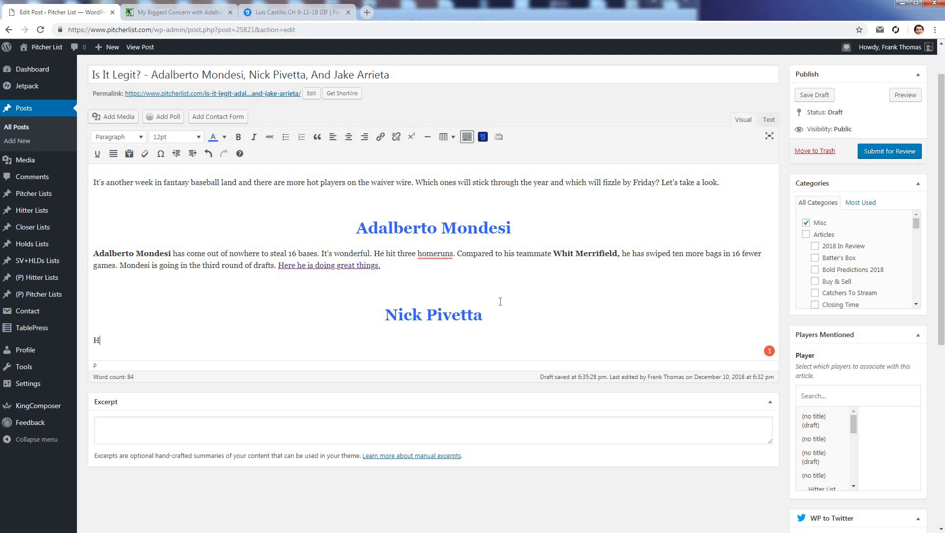
text(ere is a Nick Pivetta chart)
key(Return)
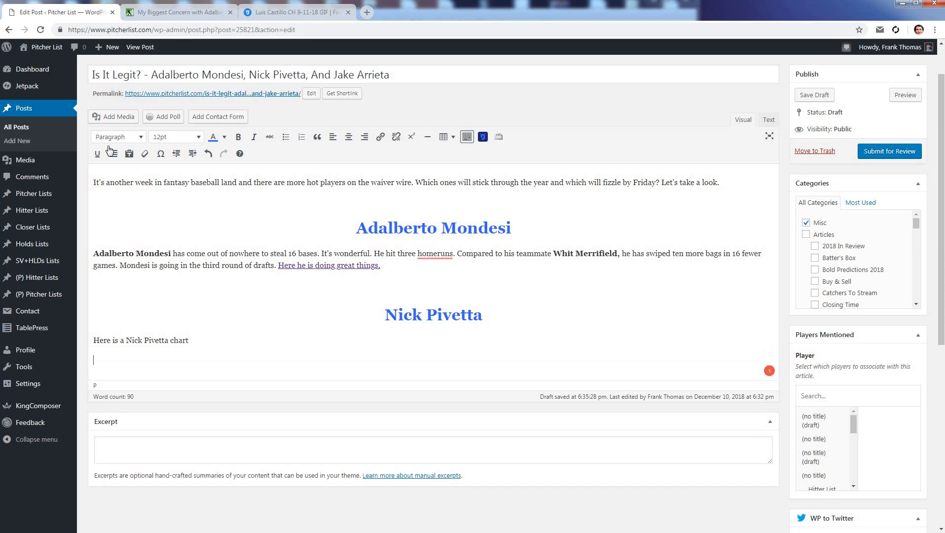
- Select the Soft_Contact_vs_HRs.png chart from the media library, setting its alignment to Center and its link to Media File
click(111, 120)
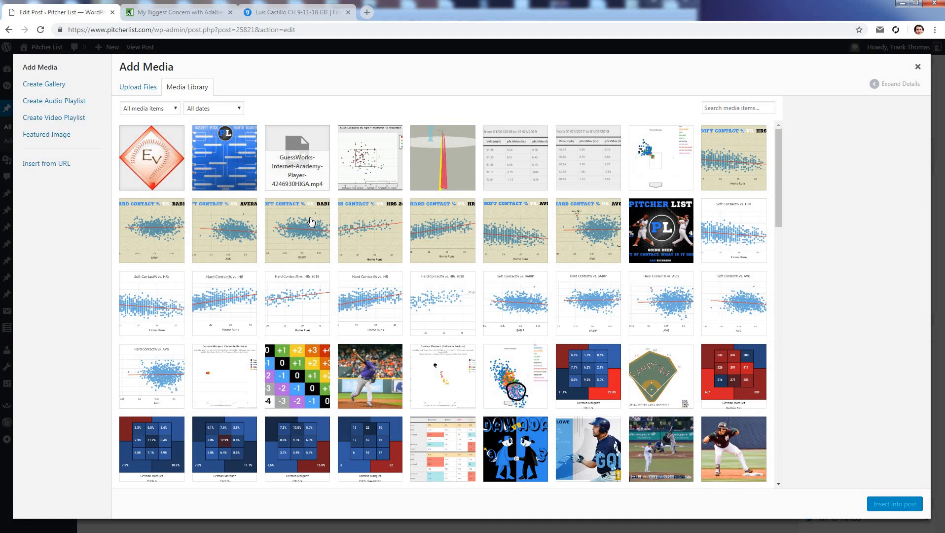
click(731, 175)
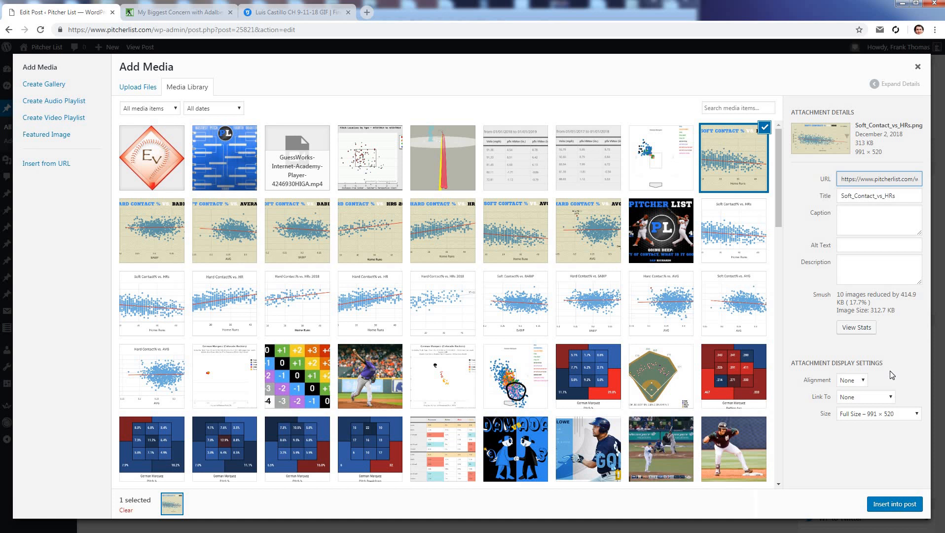
click(863, 385)
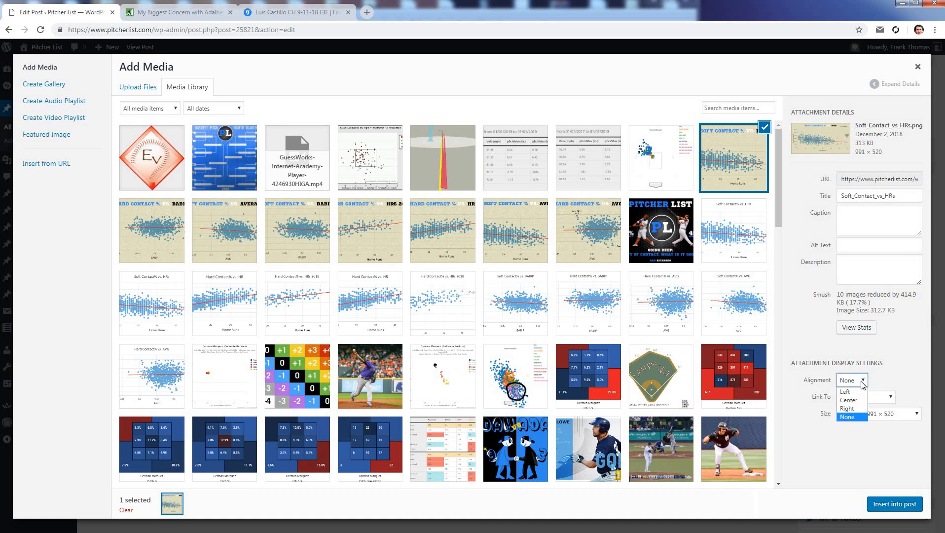
click(883, 386)
click(856, 383)
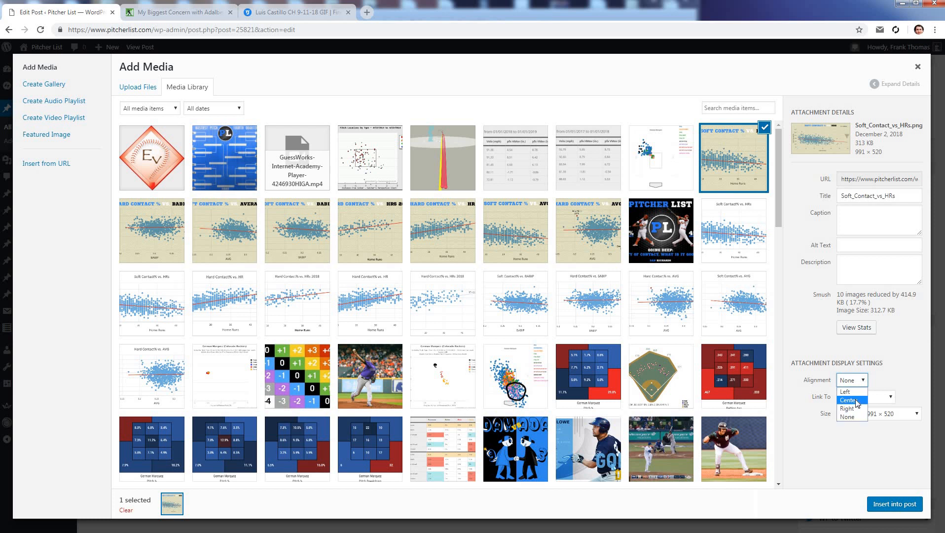
click(856, 400)
click(857, 398)
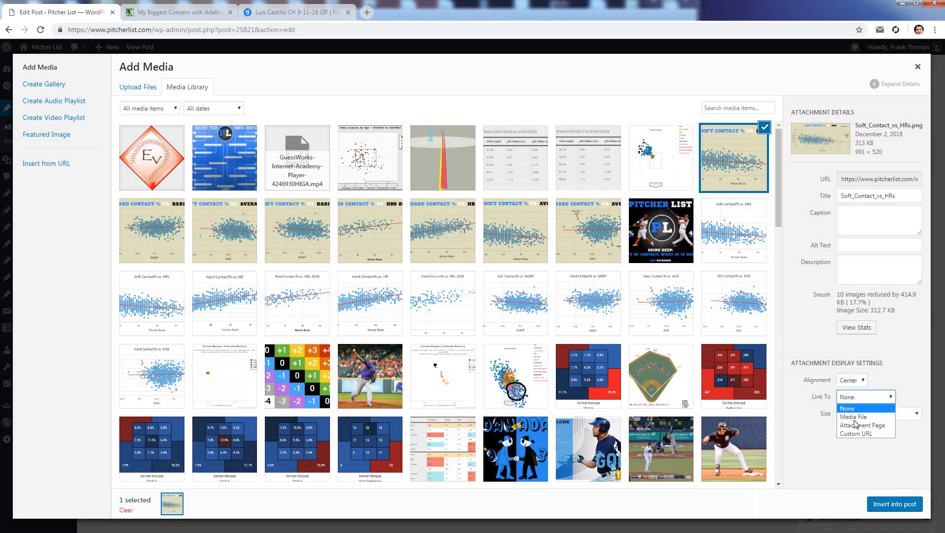
click(855, 413)
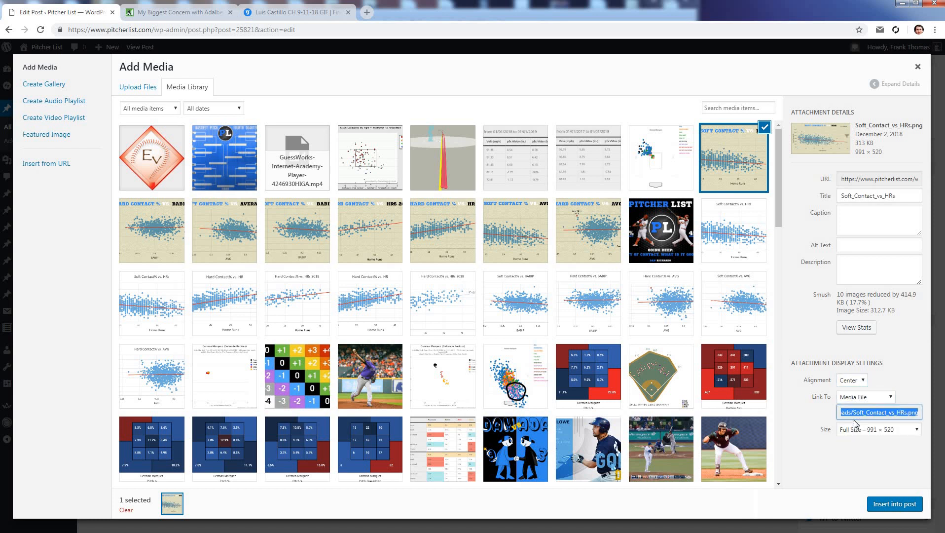
click(882, 434)
click(892, 389)
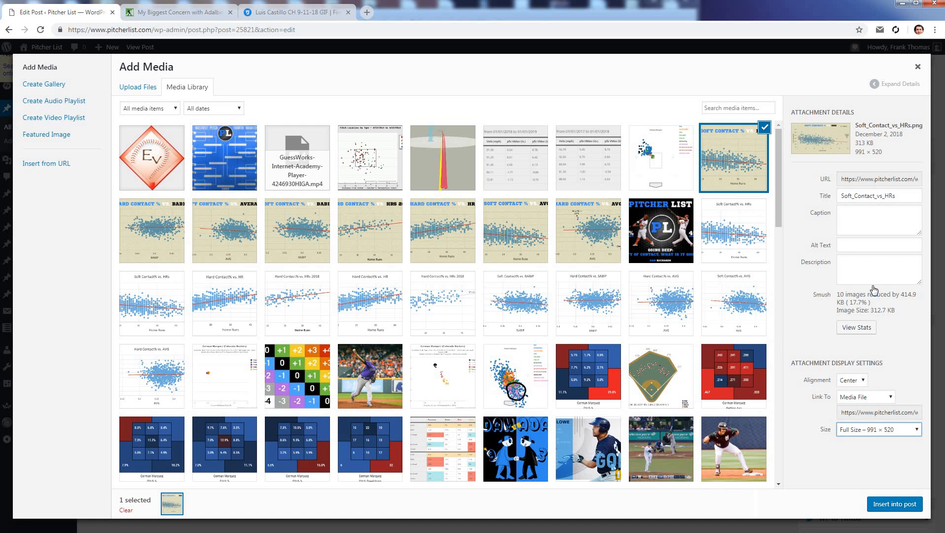
- Keep the chart's size at Full Size – 991 × 520 and insert it into the post
click(872, 228)
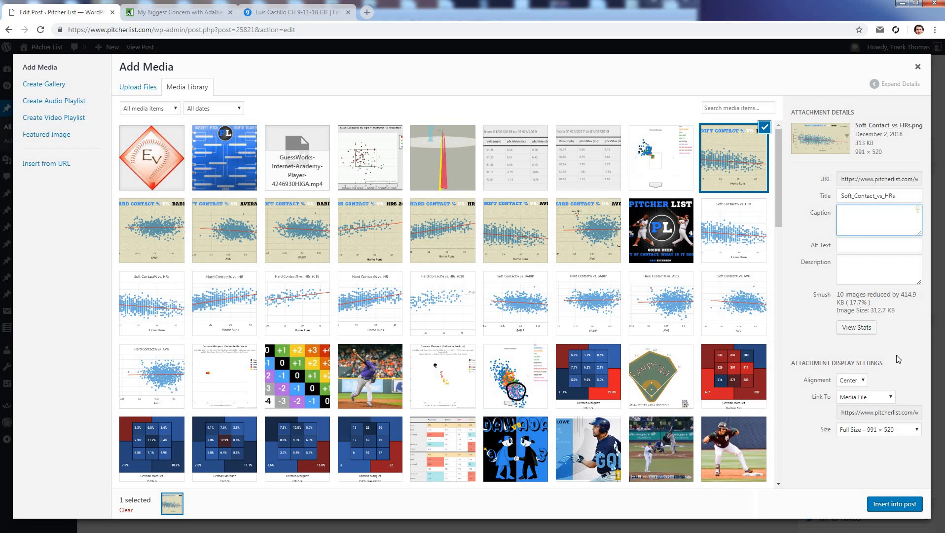
click(854, 380)
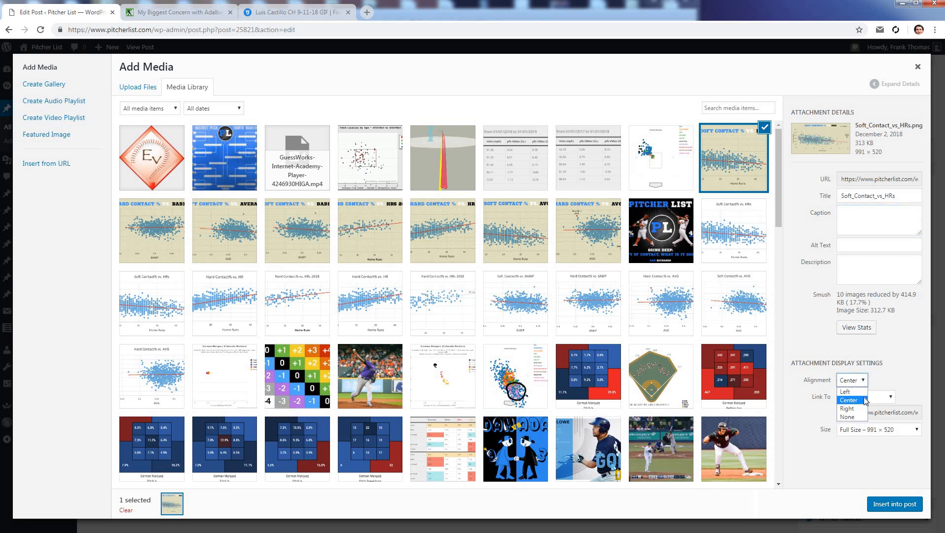
click(856, 396)
click(866, 397)
click(864, 408)
click(883, 430)
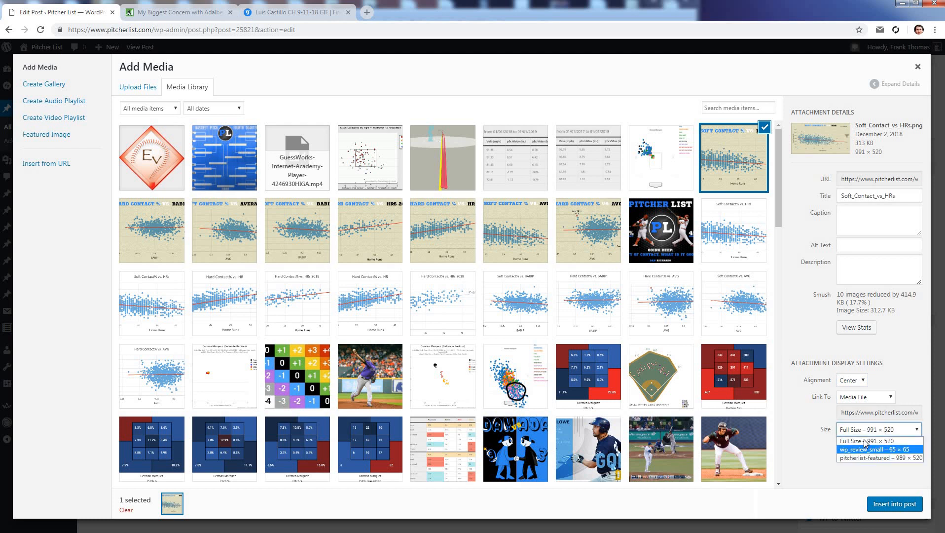
click(888, 433)
click(889, 432)
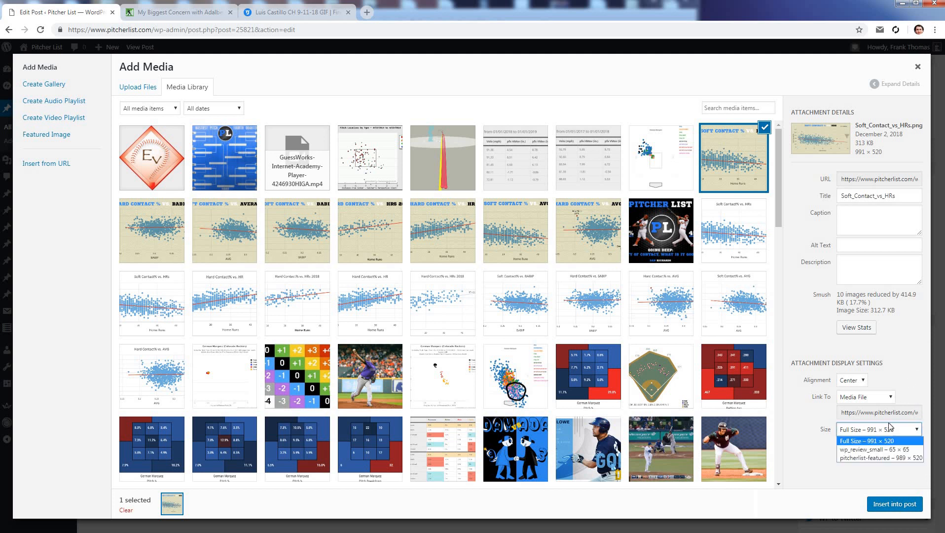
click(906, 391)
click(895, 503)
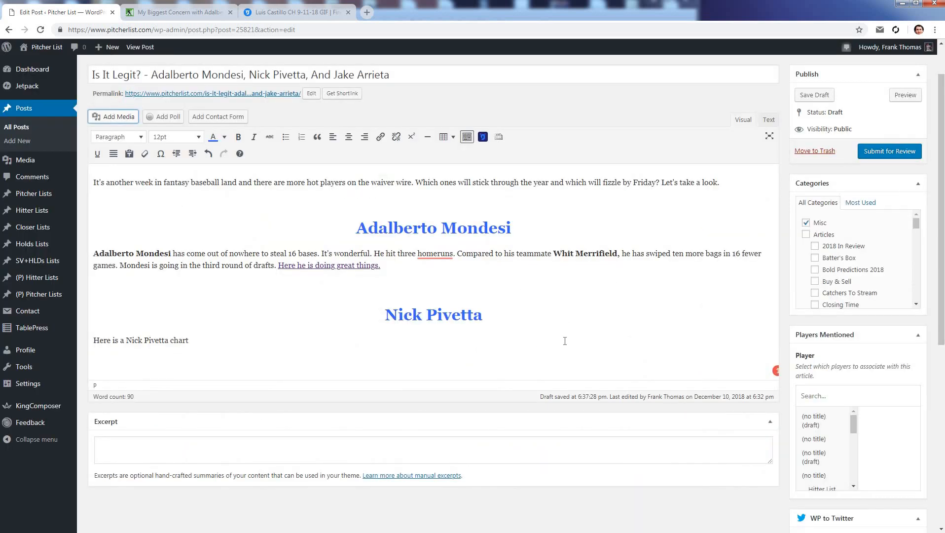
- Change the inserted chart image's link to pitcherlist.com
scroll(514, 315, down, 3)
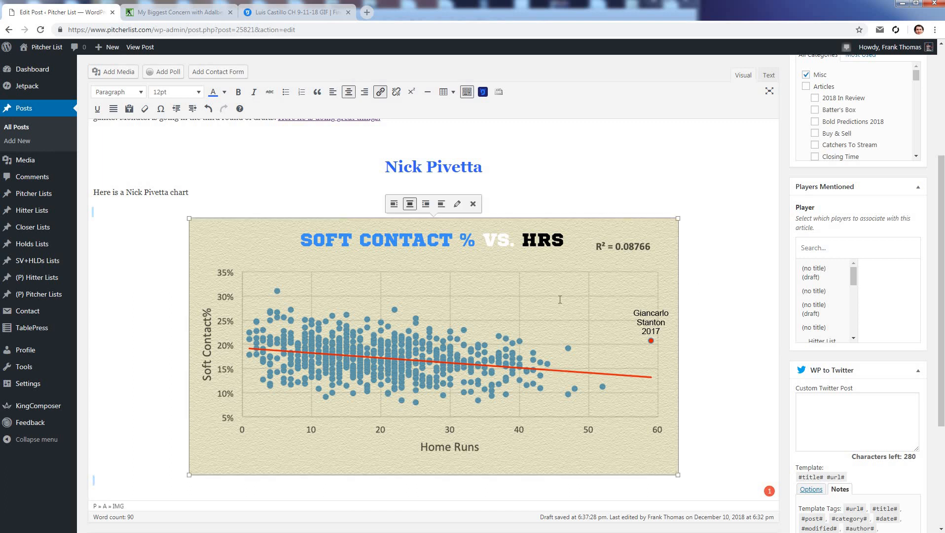
key(ctrl+k)
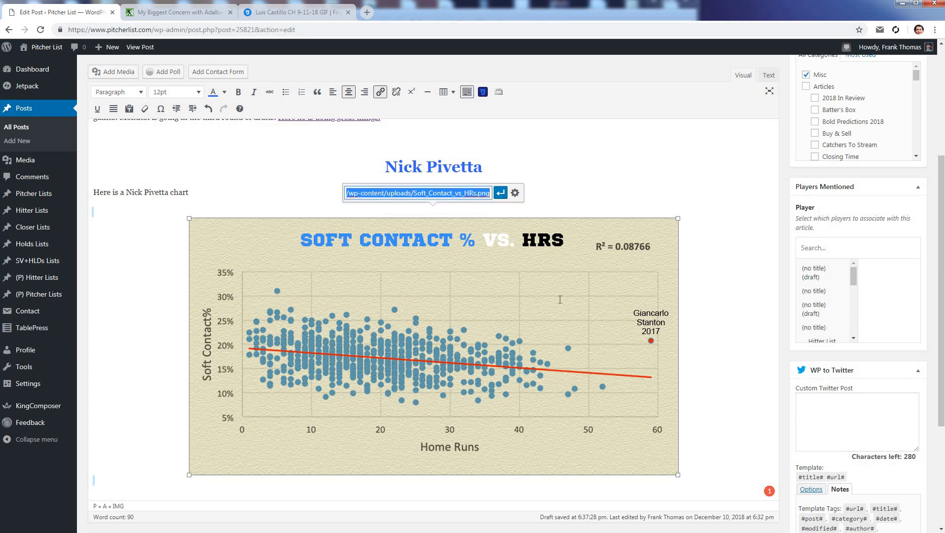
text(pitcherlist.com)
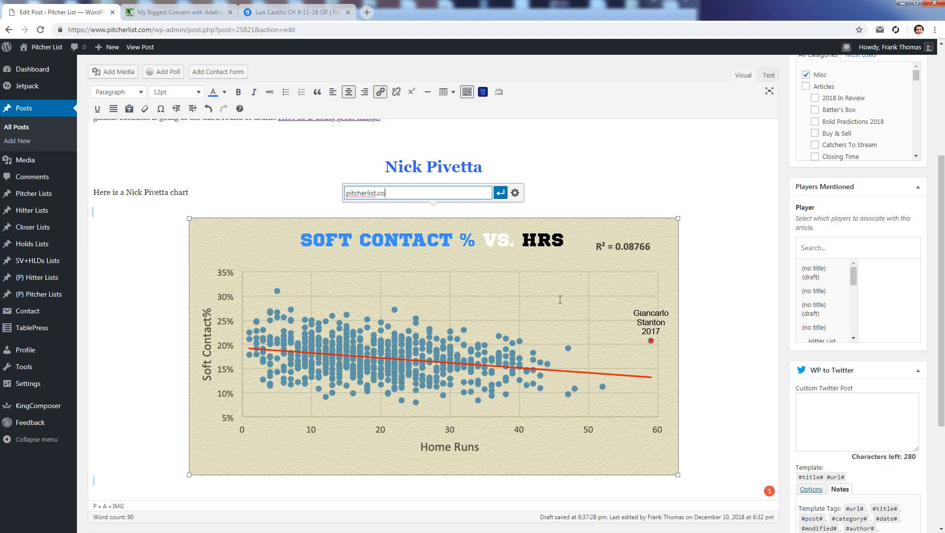
key(Return)
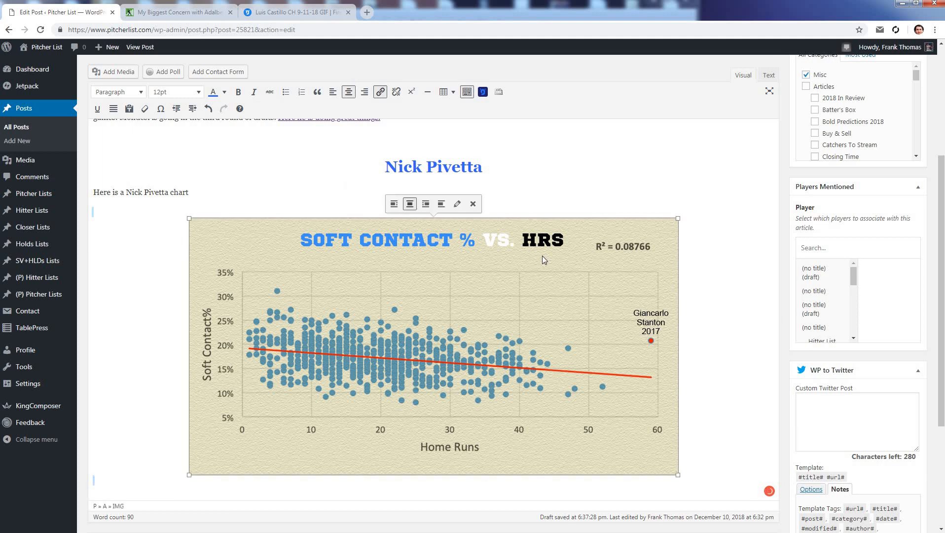
- Open the chart image's link in a new browser tab to check it, and close that tab
right_click(540, 257)
click(580, 267)
click(179, 15)
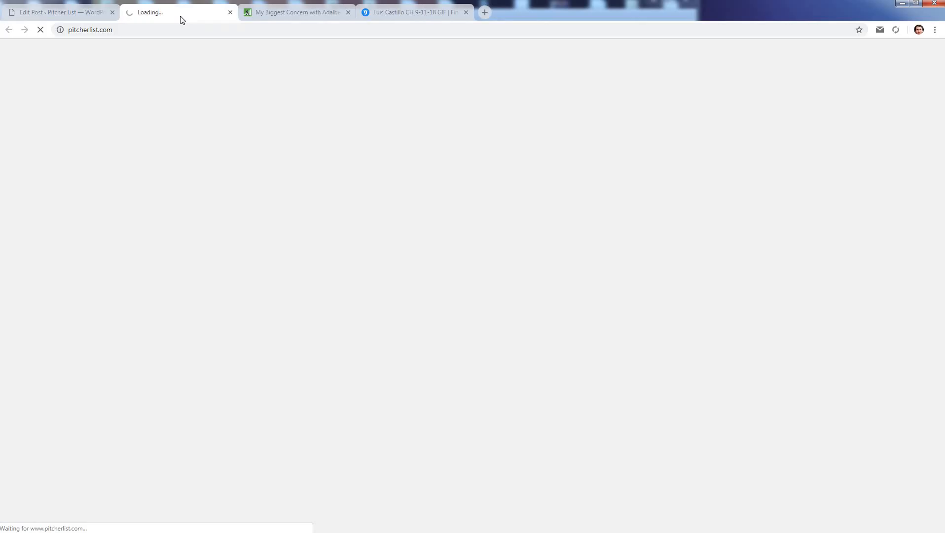
key(ctrl+w)
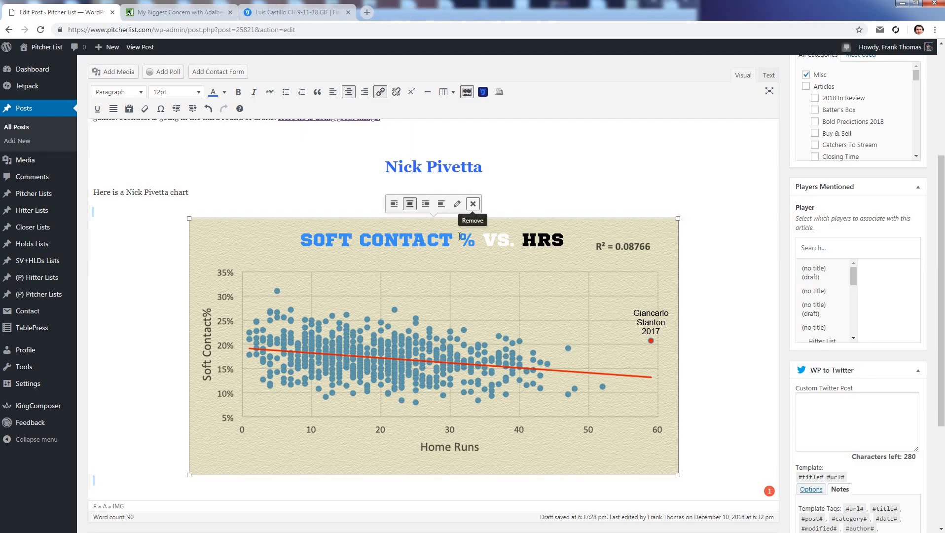
- Edit the chart's image details so that it links to Media File, and update the image
click(457, 204)
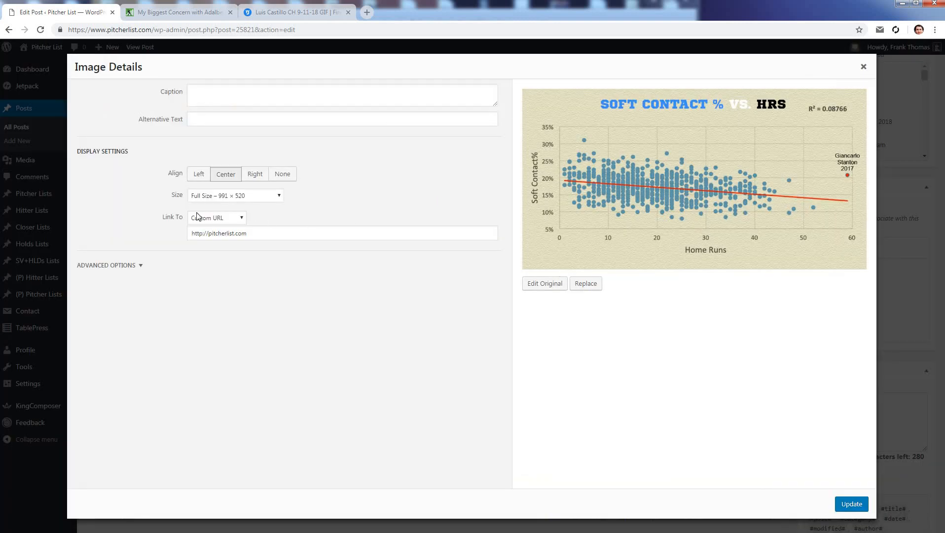
triple_click(195, 233)
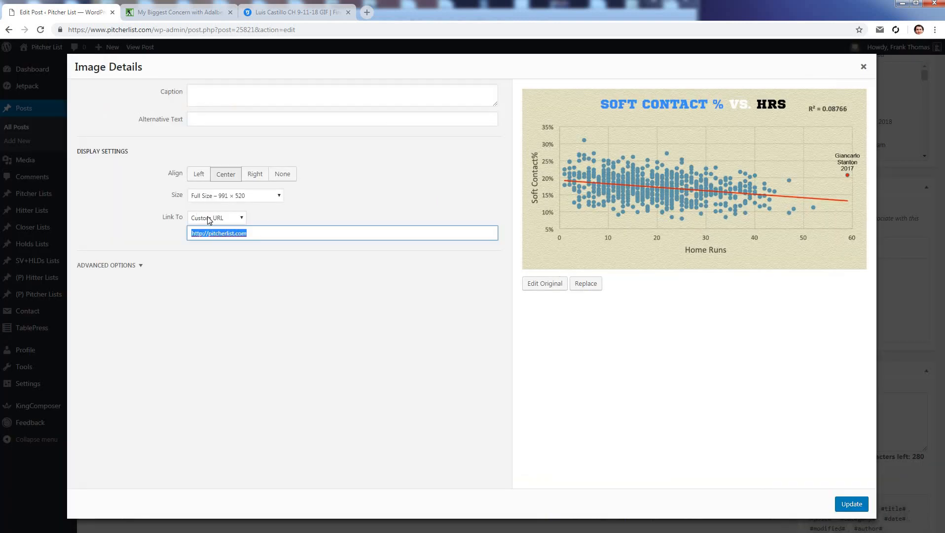
key(BackSpace)
click(217, 218)
click(210, 232)
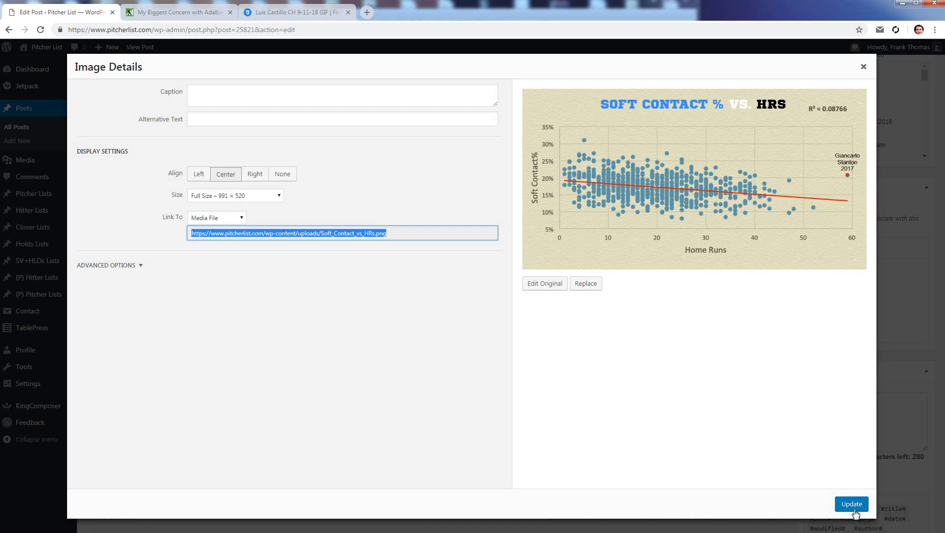
key(Return)
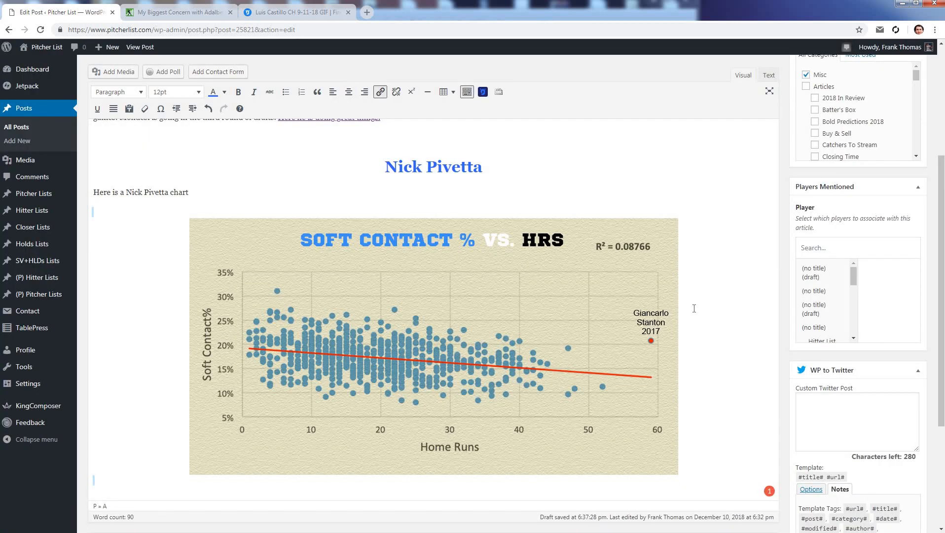
scroll(410, 192, up, 1)
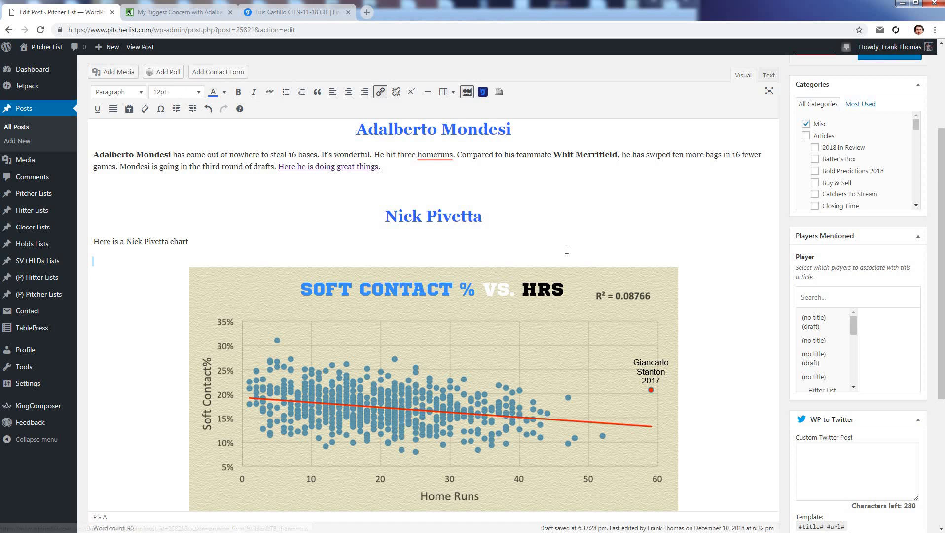
scroll(607, 241, up, 3)
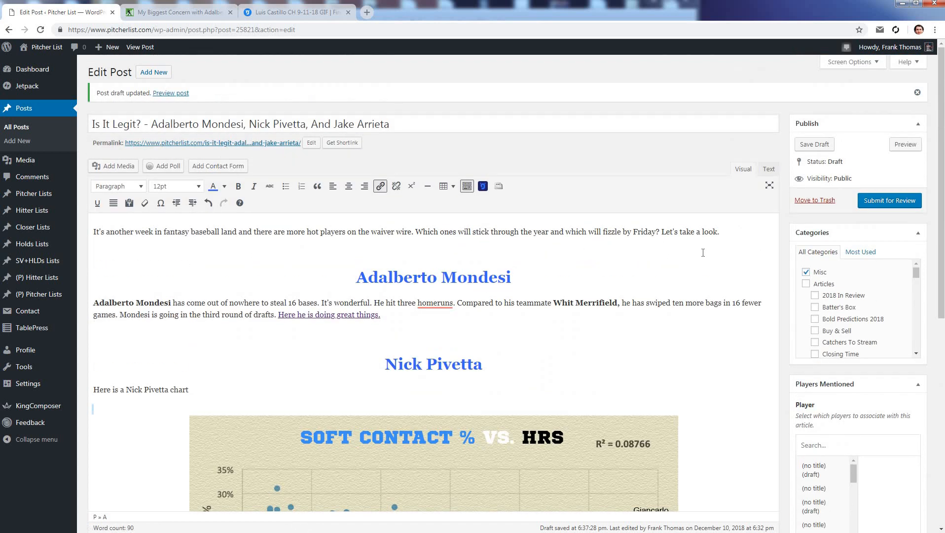
scroll(755, 306, down, 1)
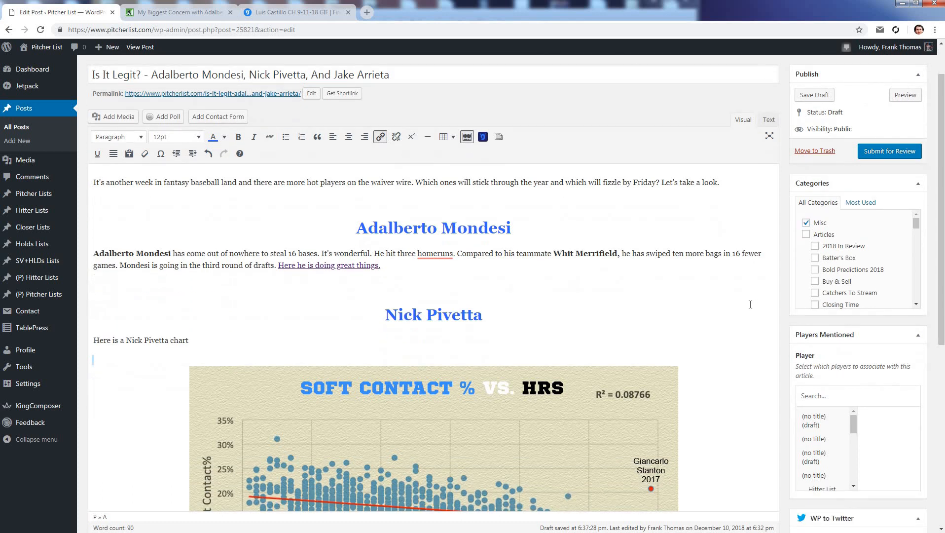
- Remove the blank line above the Nick Pivetta chart and place the cursor in the post's Excerpt
key(BackSpace)
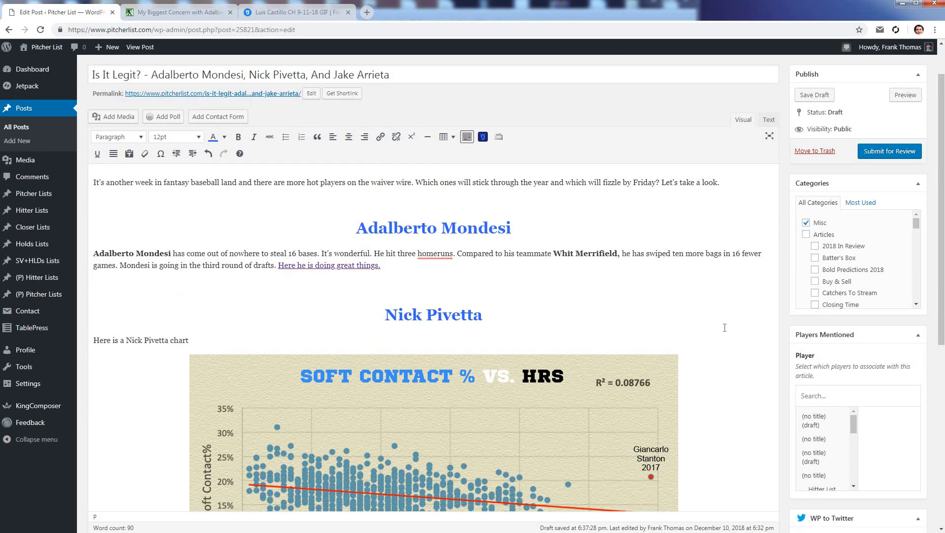
scroll(726, 326, down, 6)
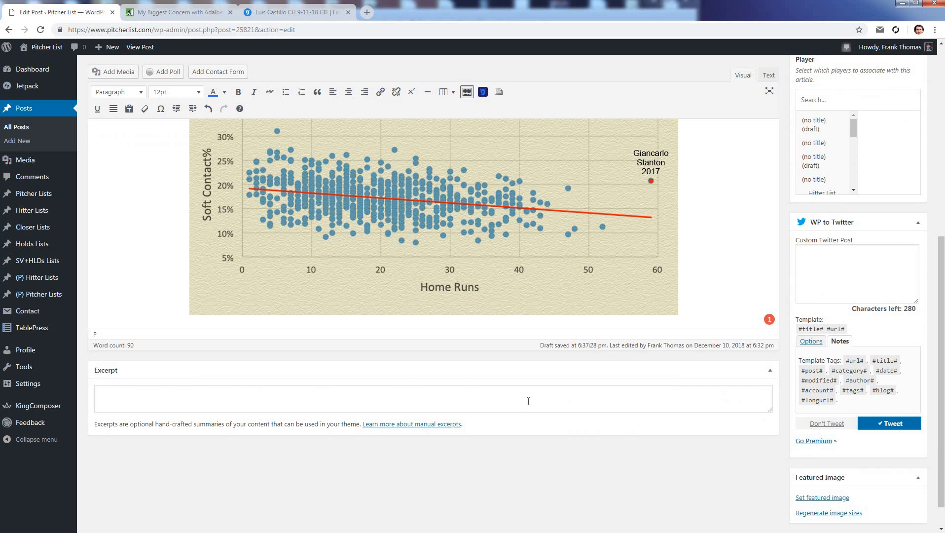
click(528, 402)
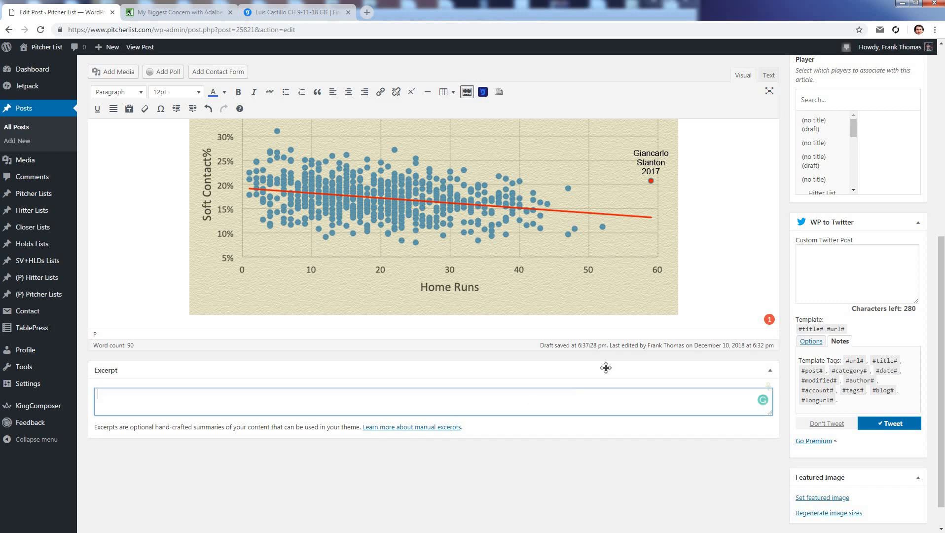
- Open the Pitcher List home page in a new tab, examine the first article's excerpt, and return to the post's Excerpt
middle_click(54, 52)
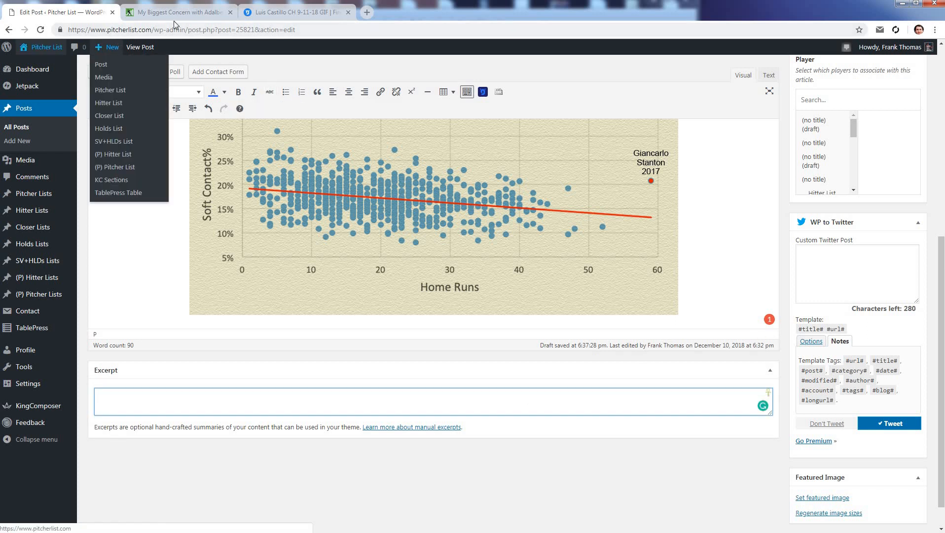
click(177, 14)
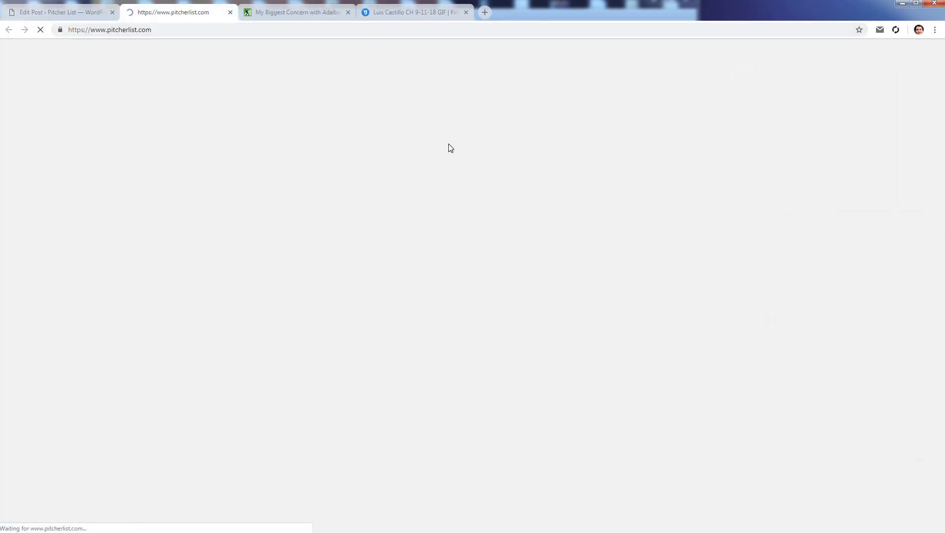
scroll(606, 279, down, 4)
scroll(606, 280, down, 2)
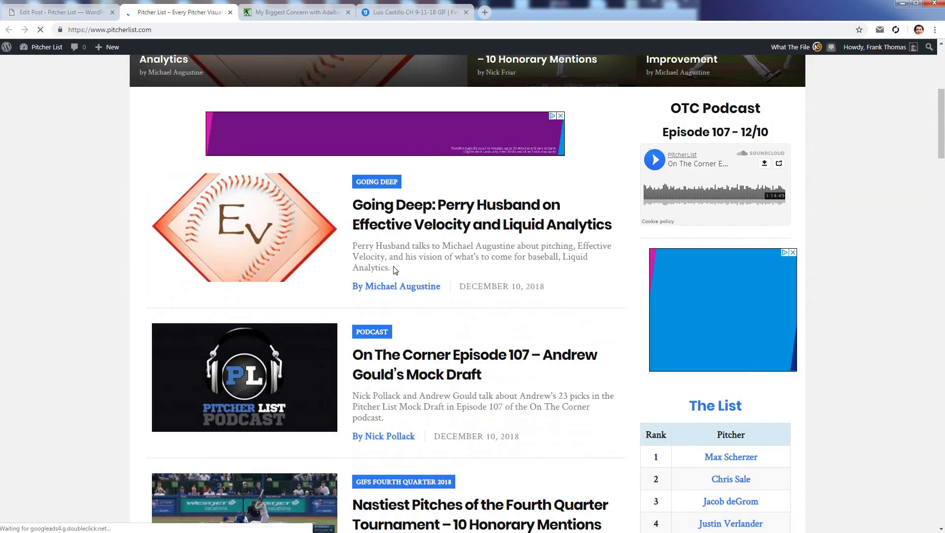
drag(354, 245, 447, 272)
click(447, 272)
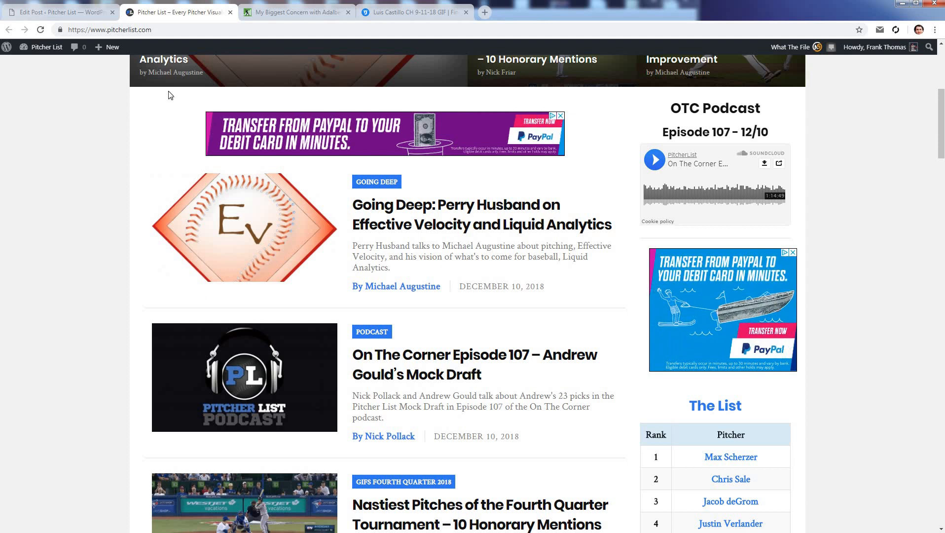
click(55, 13)
click(310, 395)
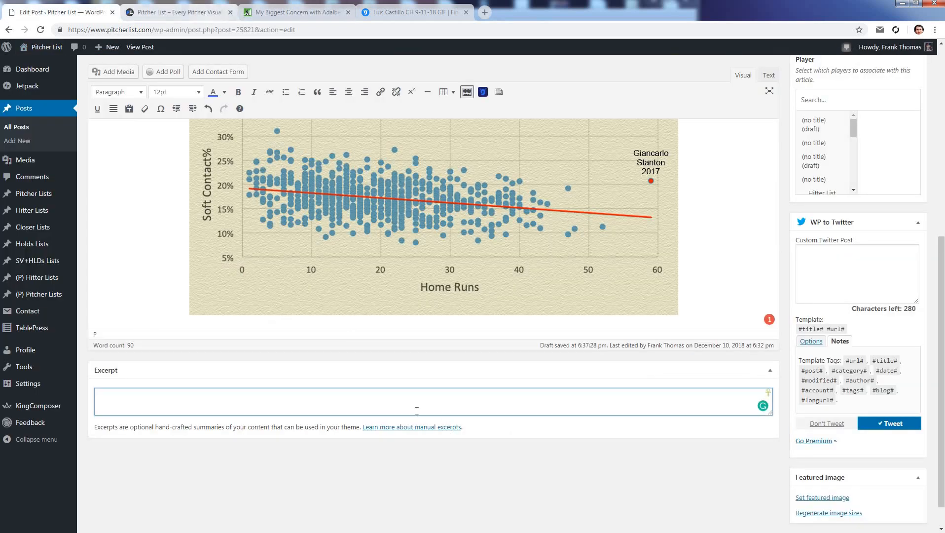
- Look through the excerpts in the home page's article list, and go back to the post editor
key(ctrl+Tab)
scroll(445, 419, down, 7)
scroll(445, 419, down, 20)
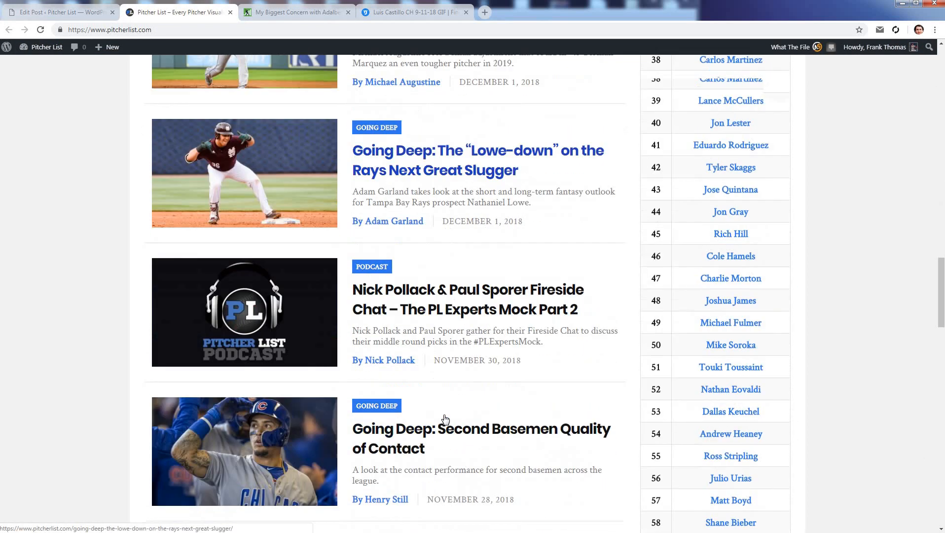
scroll(455, 419, down, 18)
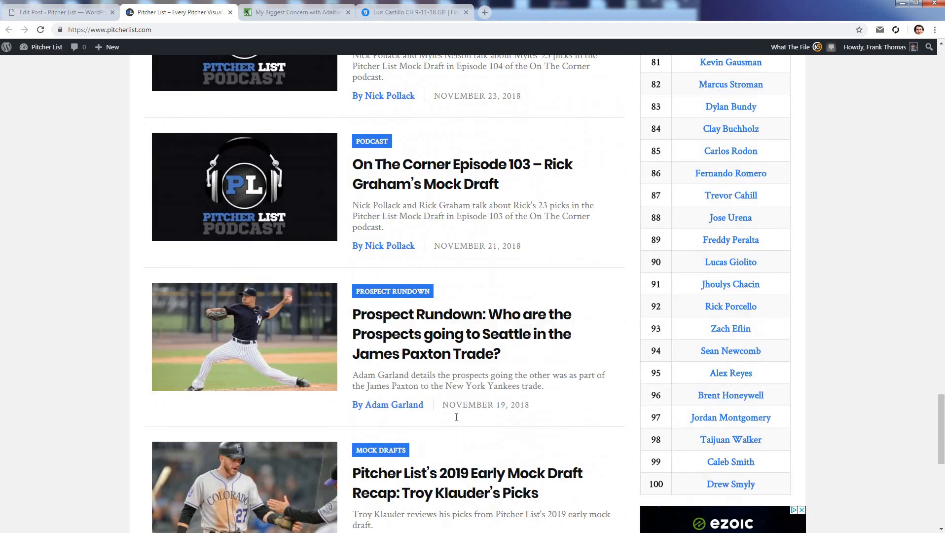
scroll(620, 394, up, 20)
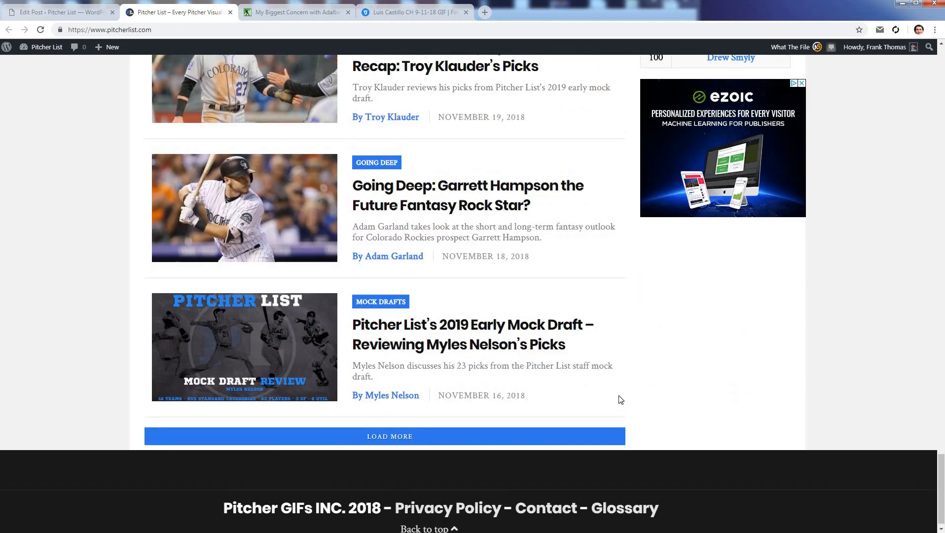
scroll(615, 390, up, 15)
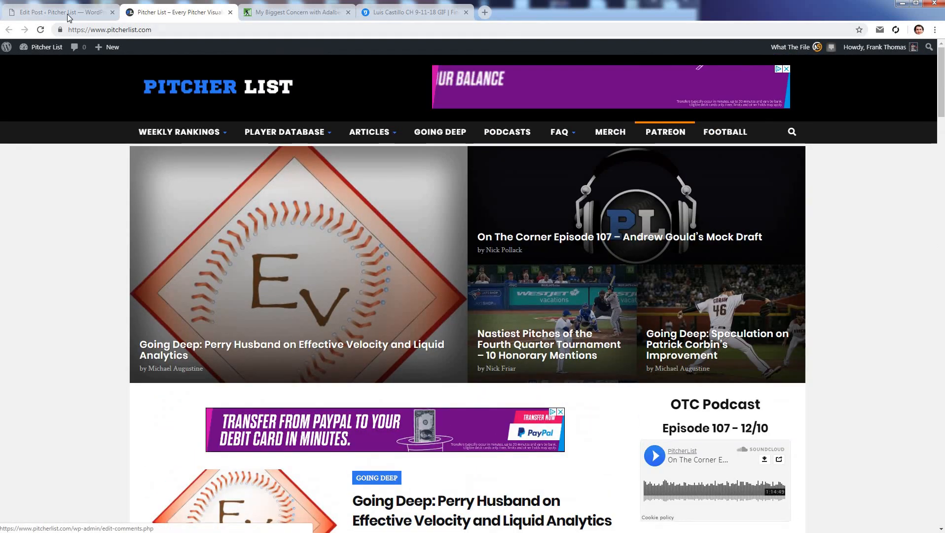
click(67, 14)
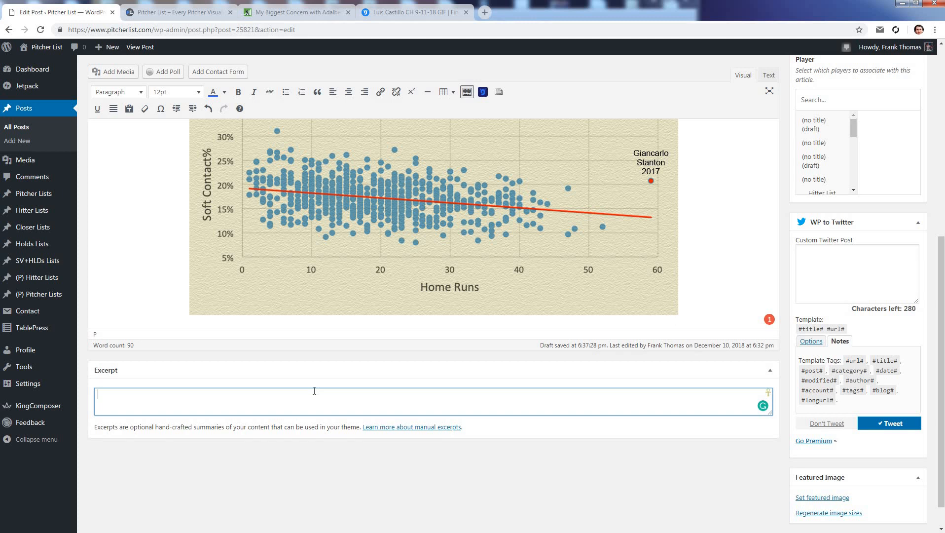
- Write the excerpt as the author's name followed by "talks about three hot hitters and determines if their hot streak will last."
text(Nick Pollack)
text(talks about three hot hitters)
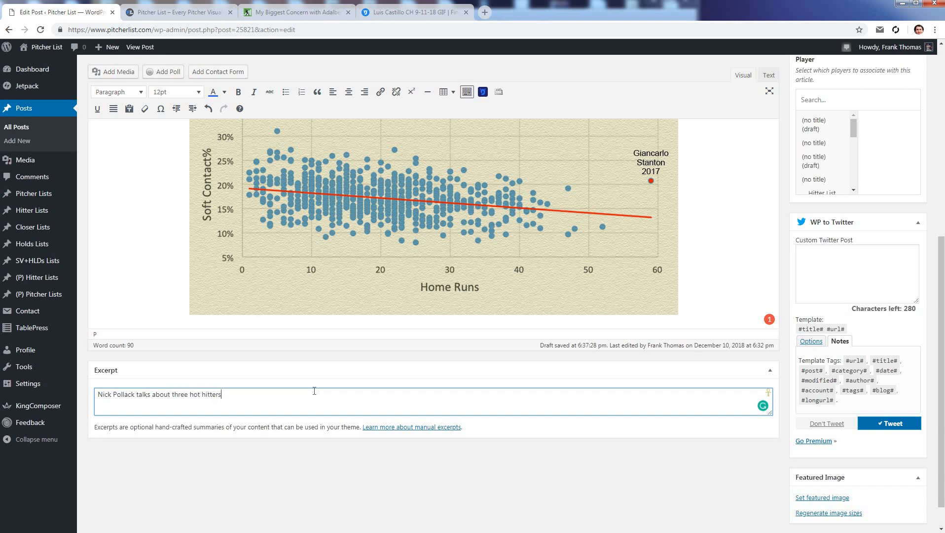
text( and dives into their)
key(BackSpace)
key(BackSpace)
key(BackSpace)
key(BackSpace)
key(BackSpace)
key(BackSpace)
key(BackSpace)
key(BackSpace)
key(BackSpace)
key(BackSpace)
key(BackSpace)
key(BackSpace)
key(BackSpace)
key(BackSpace)
key(BackSpace)
key(BackSpace)
key(BackSpace)
text(determines if their hot streak will last.)
- Replace the word "hot" before "hitters" in the excerpt with "overperforming"
double_click(196, 394)
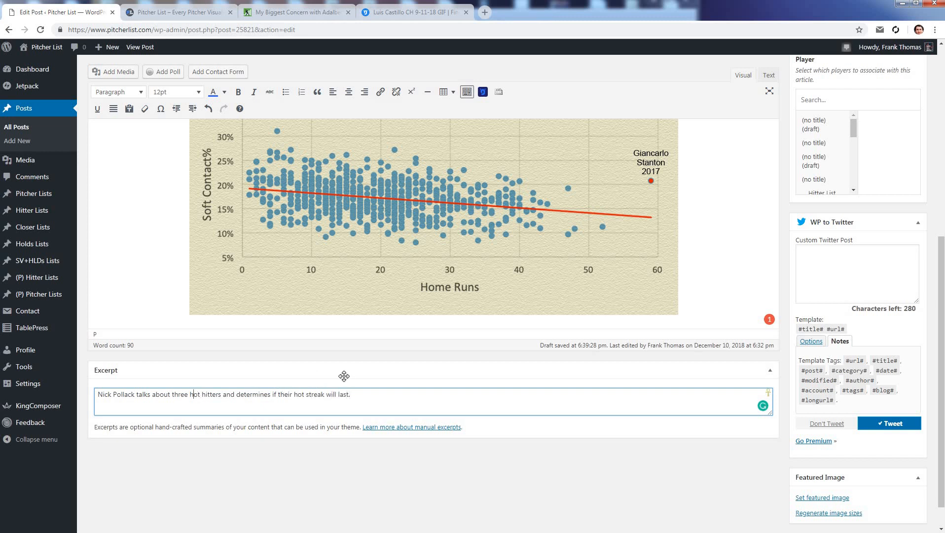
click(432, 401)
click(193, 394)
double_click(209, 391)
text(overperformin)
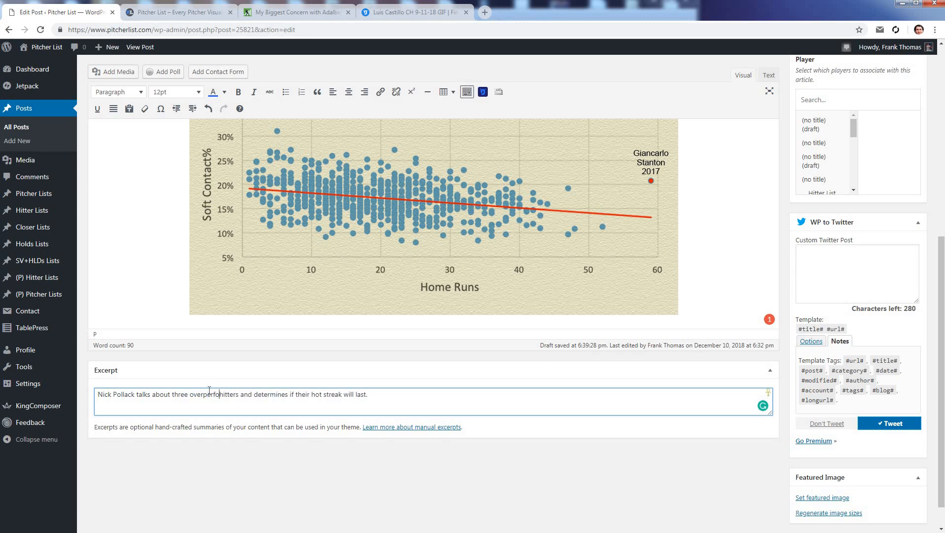
text(g)
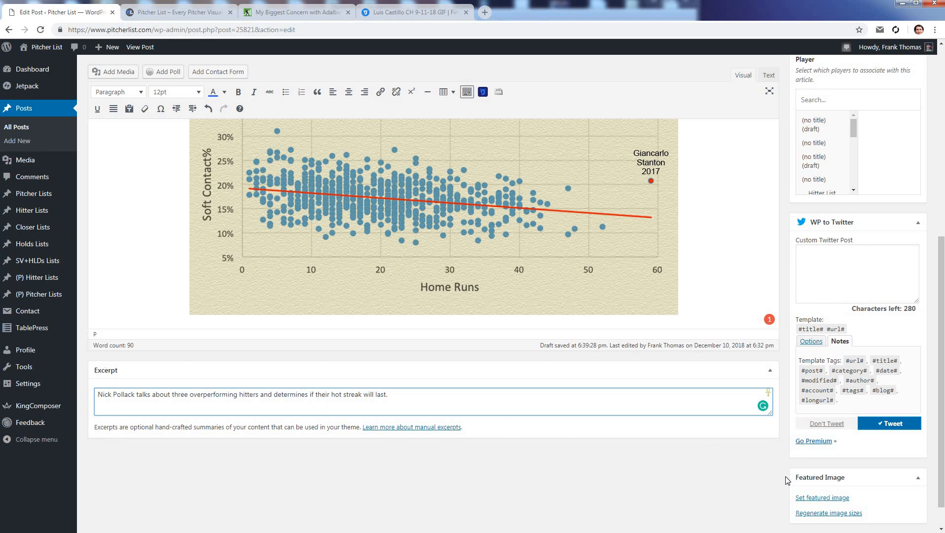
- Open the featured image selection, search the media library for "dfs", and select the DFS Lineups image
scroll(772, 477, down, 1)
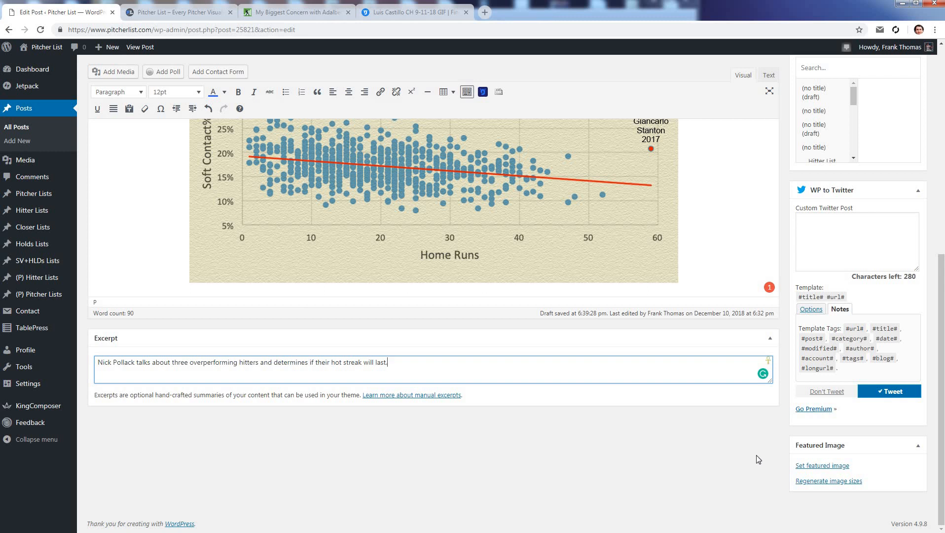
click(820, 466)
click(737, 110)
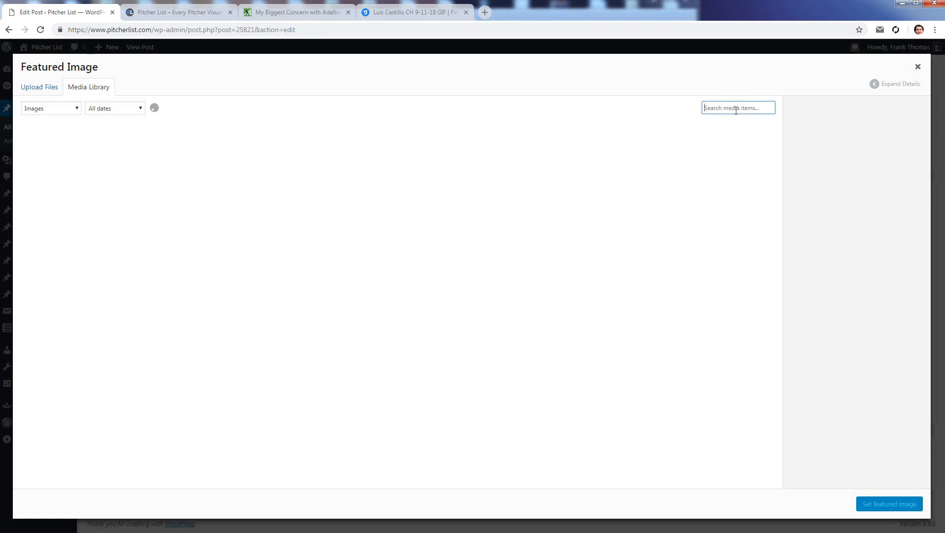
text(dfs)
click(61, 159)
- Search the media library for "the list" and select the Pitcher List Podcast logo
drag(728, 112, 689, 109)
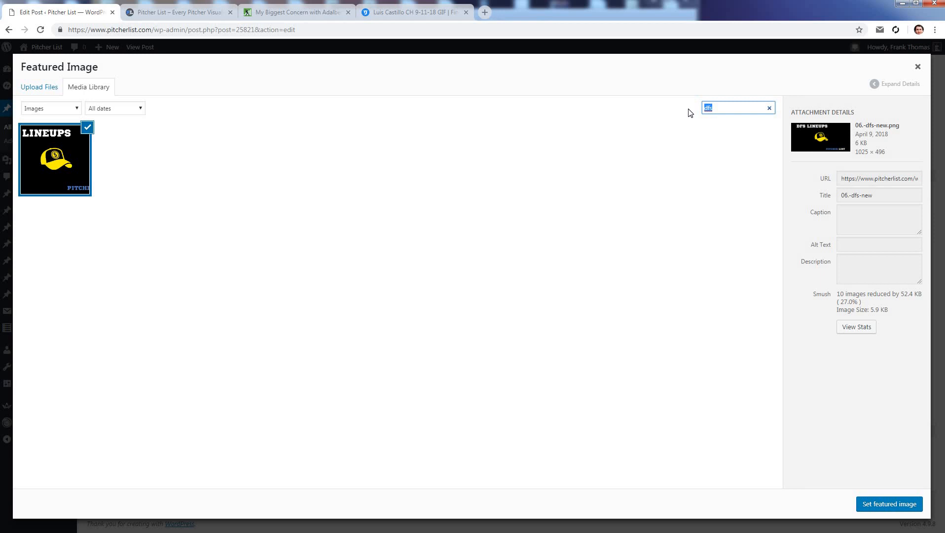
key(BackSpace)
text(the list)
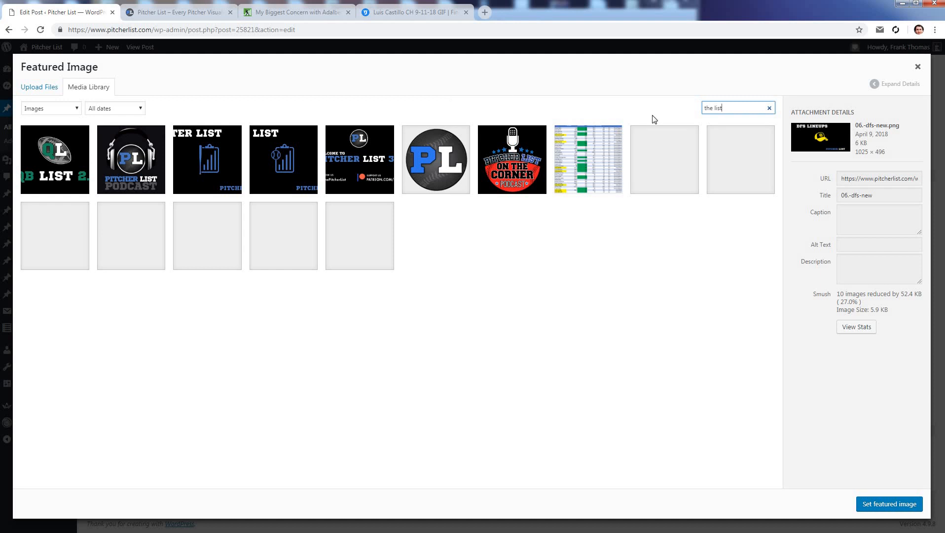
drag(728, 108, 623, 106)
click(217, 172)
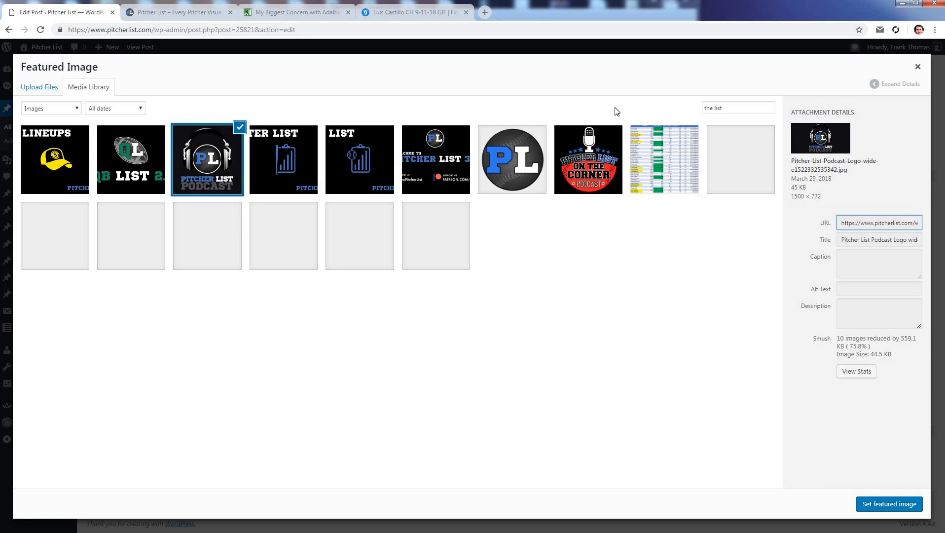
- Search the media library for "pivetta" and select the pitcher photo DFU18040512_Marlins_at_Phillies.jpg
drag(735, 109, 693, 113)
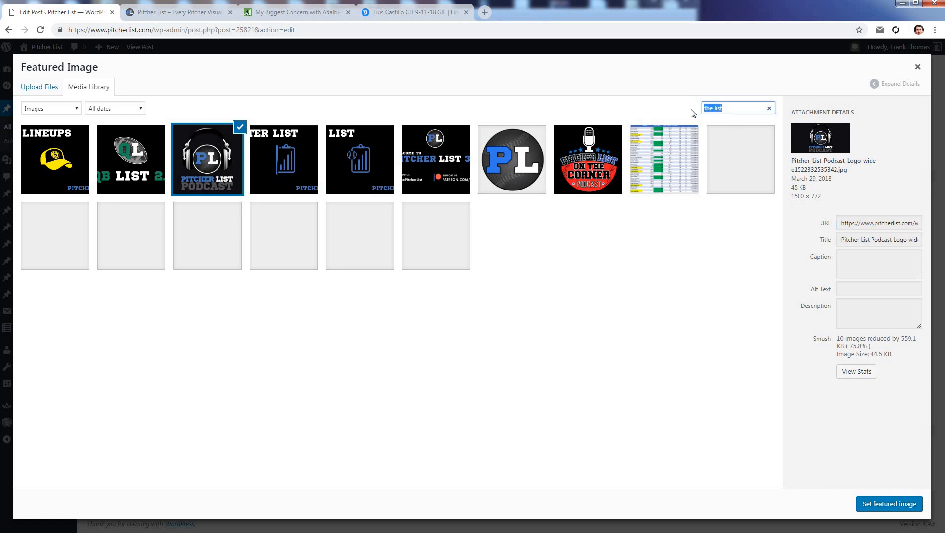
key(BackSpace)
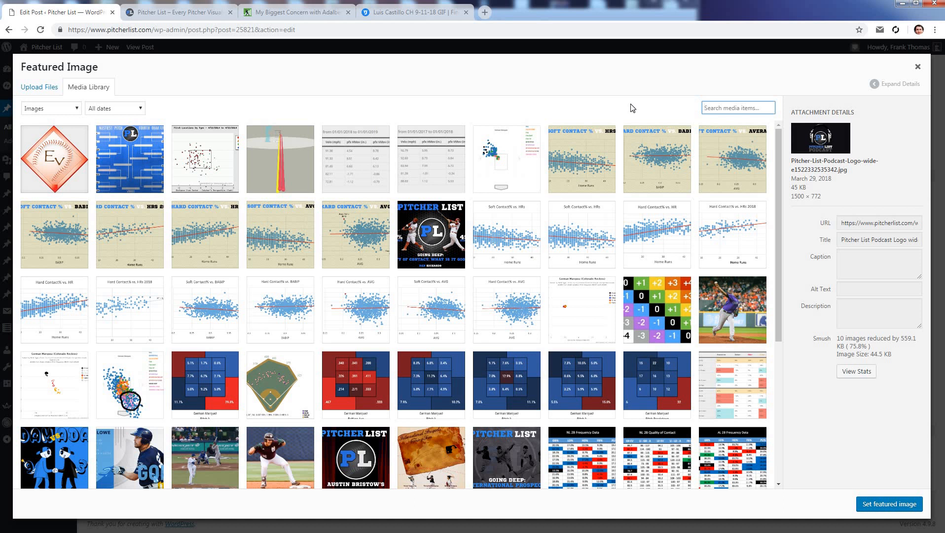
text(pivetta)
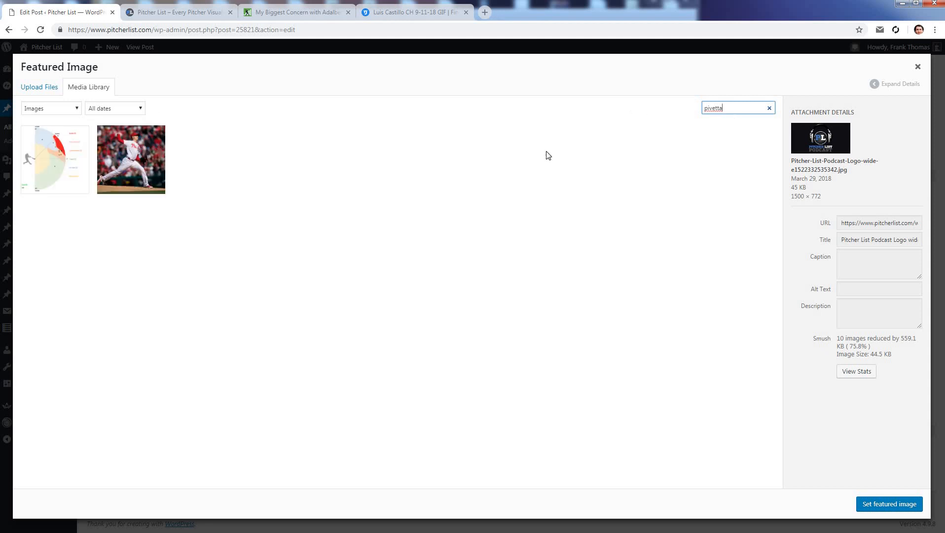
click(158, 181)
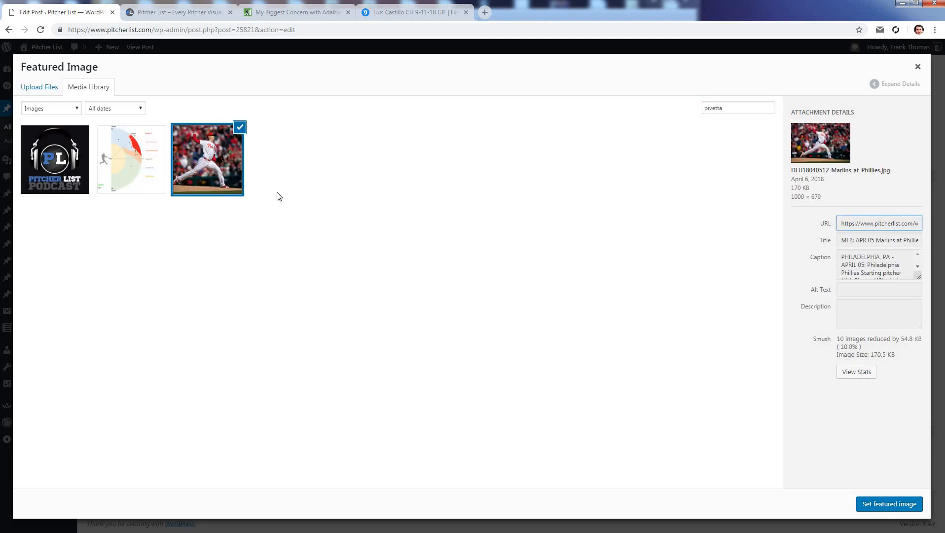
- Enlarge the selected photo's caption box and copy the photo credit in parentheses at the end of the caption
click(920, 268)
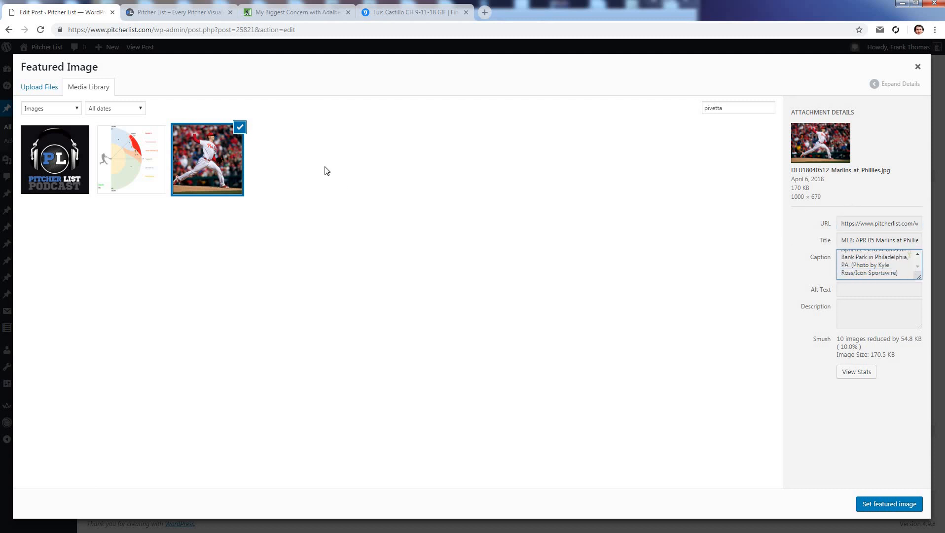
drag(921, 278, 914, 395)
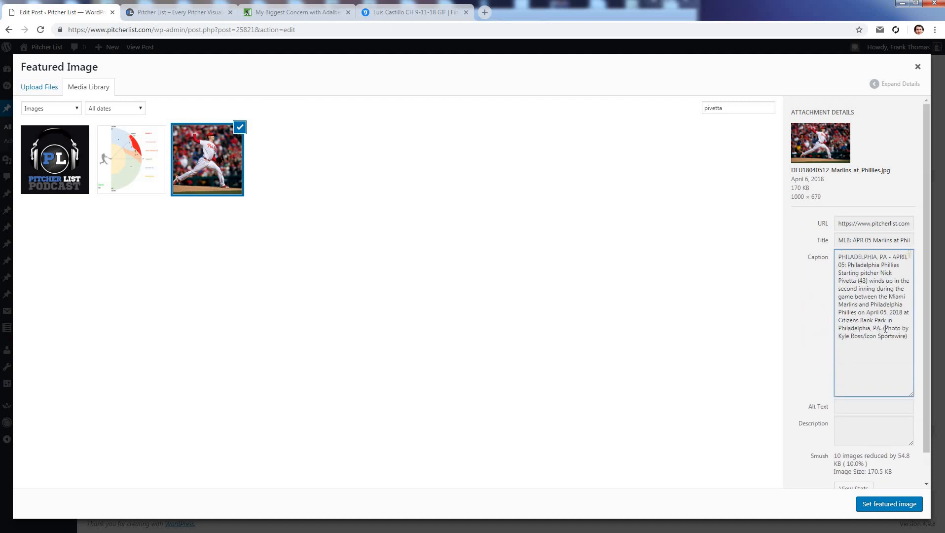
drag(907, 339, 884, 329)
key(ctrl+c)
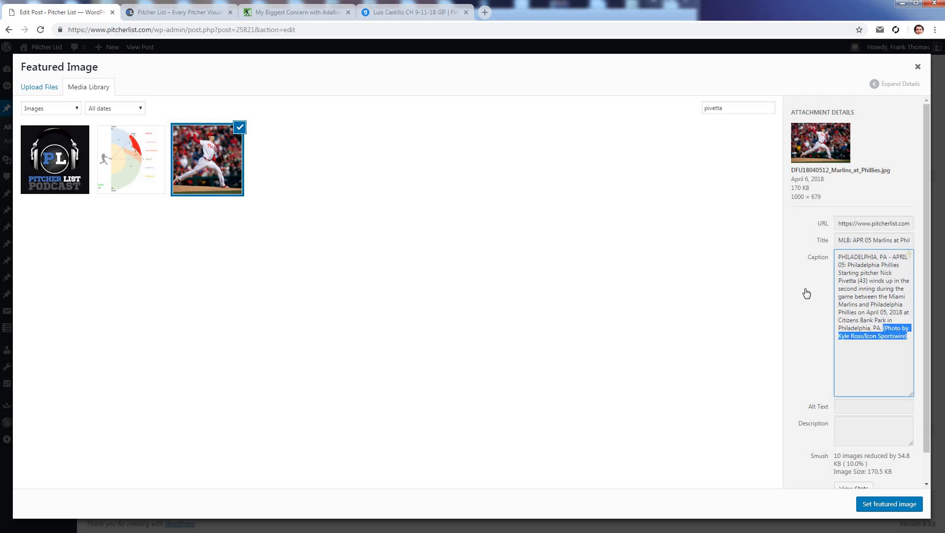
- Set the selected photo as the post's featured image and paste the copied photo credit below the chart
click(899, 504)
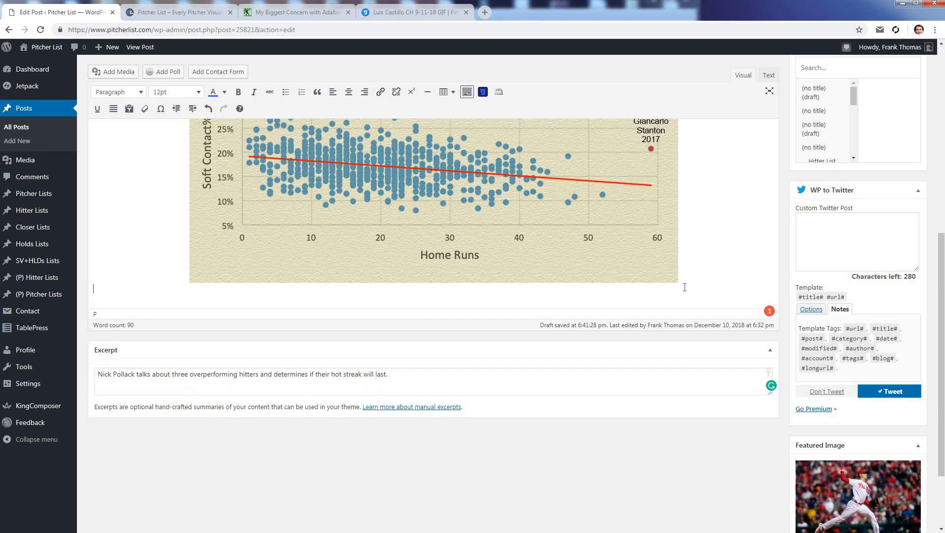
key(ctrl+v)
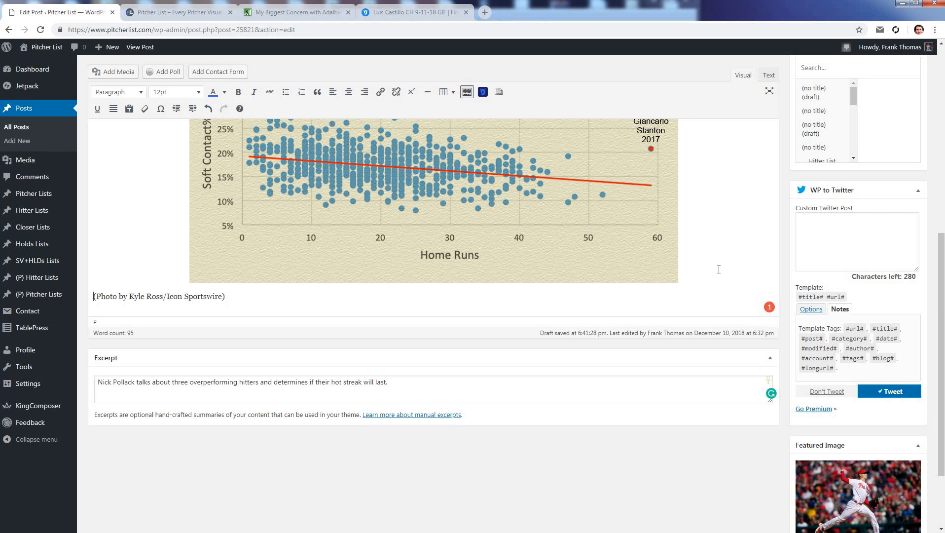
scroll(719, 270, up, 8)
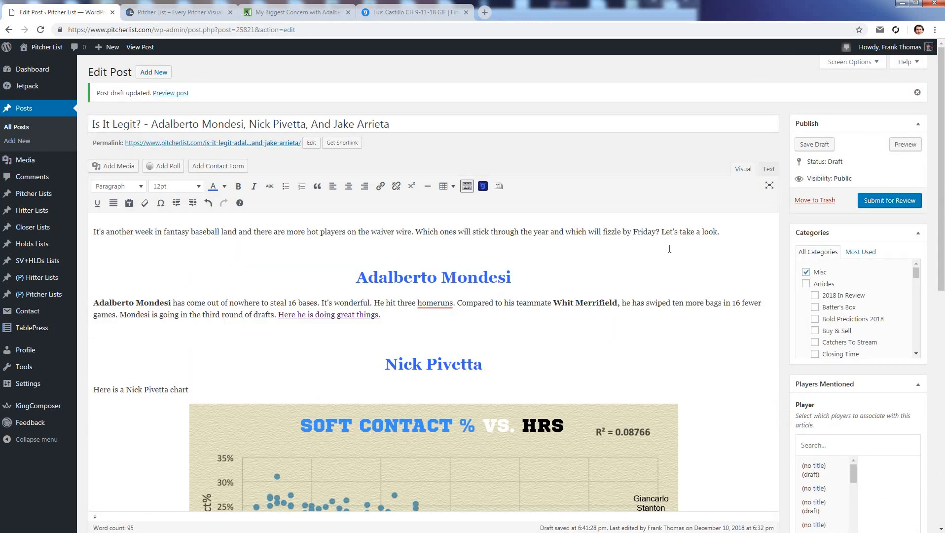
scroll(670, 249, down, 9)
scroll(255, 191, down, 1)
- Italicize the photo credit line at the end of the post
drag(255, 200, 84, 203)
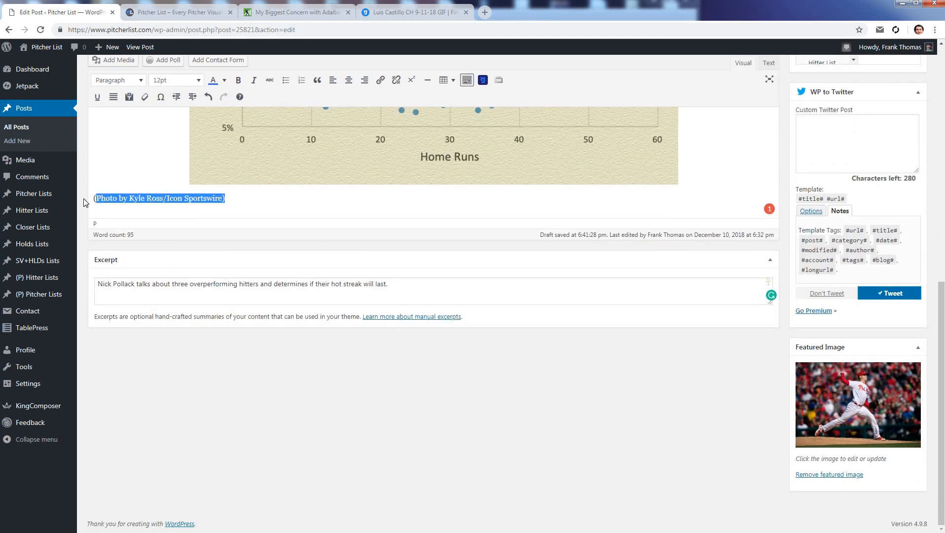
key(ctrl+i)
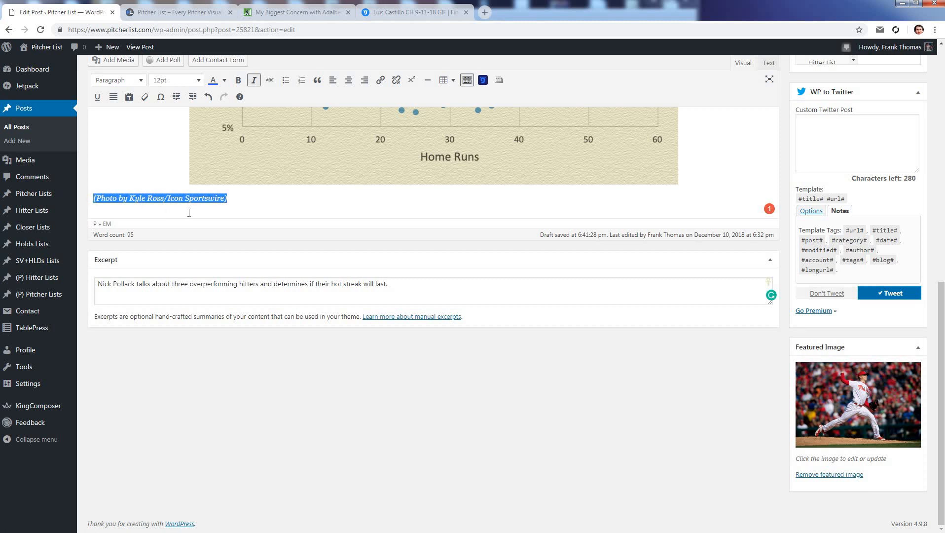
key(ctrl+i)
key(ctrl+i)
key(Right)
scroll(723, 174, up, 4)
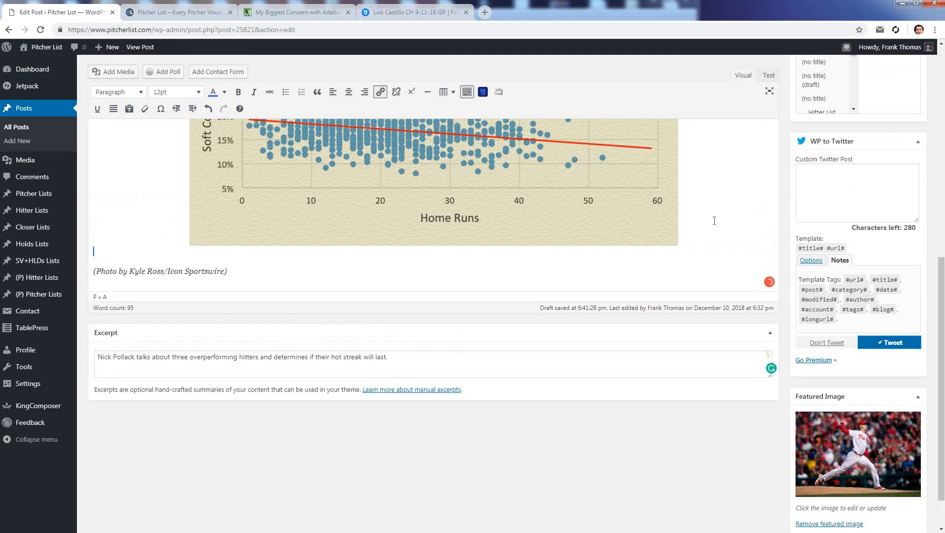
- Remove the blank line between the soft contact chart and the photo credit
click(627, 316)
scroll(627, 316, up, 2)
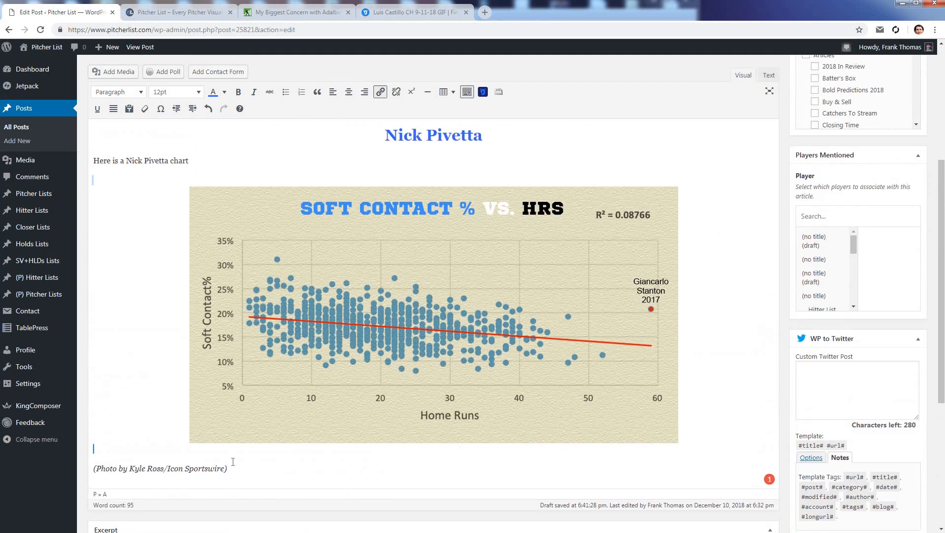
drag(94, 465, 271, 451)
click(271, 442)
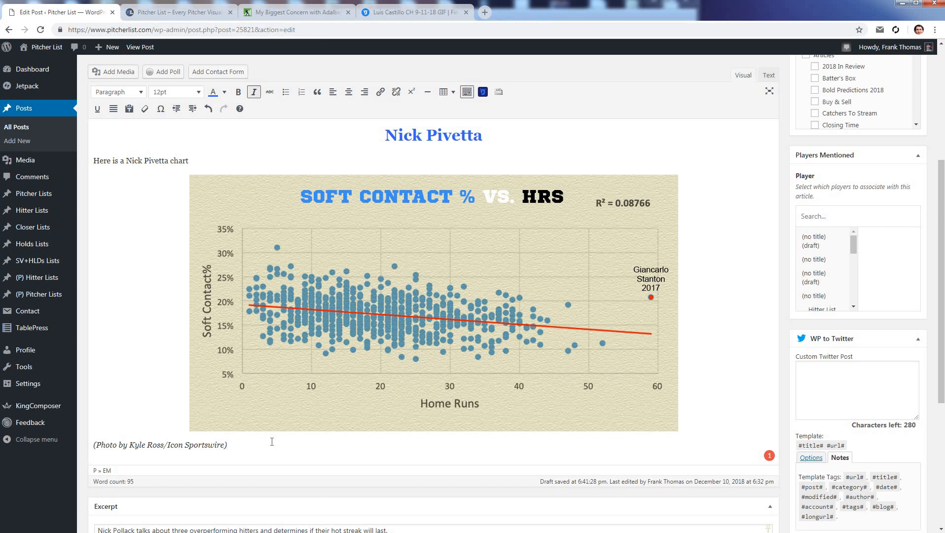
- Reopen the featured image library, search for "josh james" and select the photo DBA180918008_Mariners_at_Astros.jpg
scroll(602, 326, down, 4)
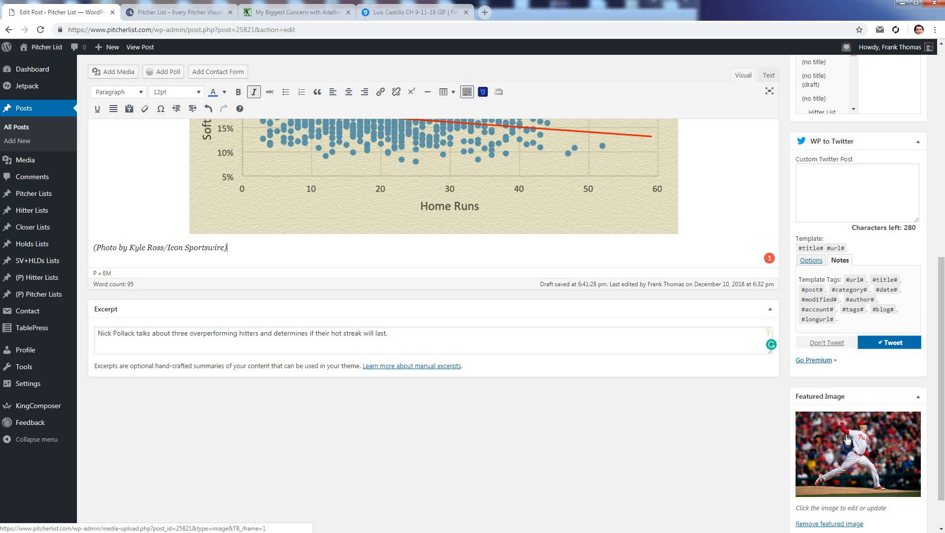
click(848, 441)
drag(730, 110, 666, 112)
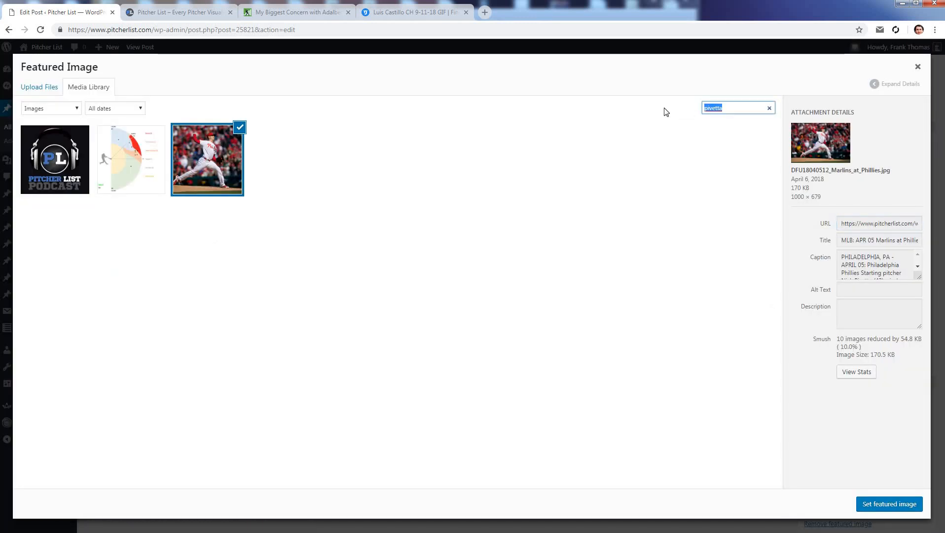
text(josh james)
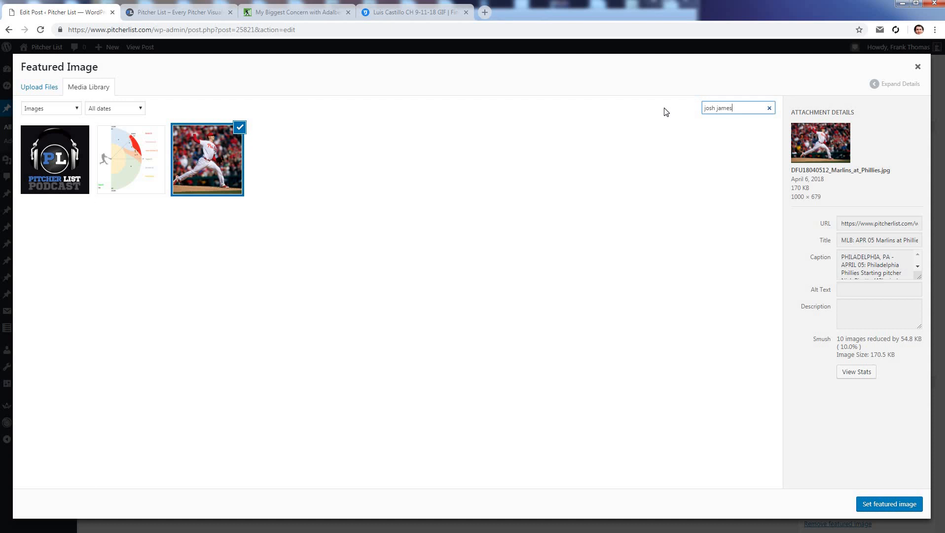
click(80, 159)
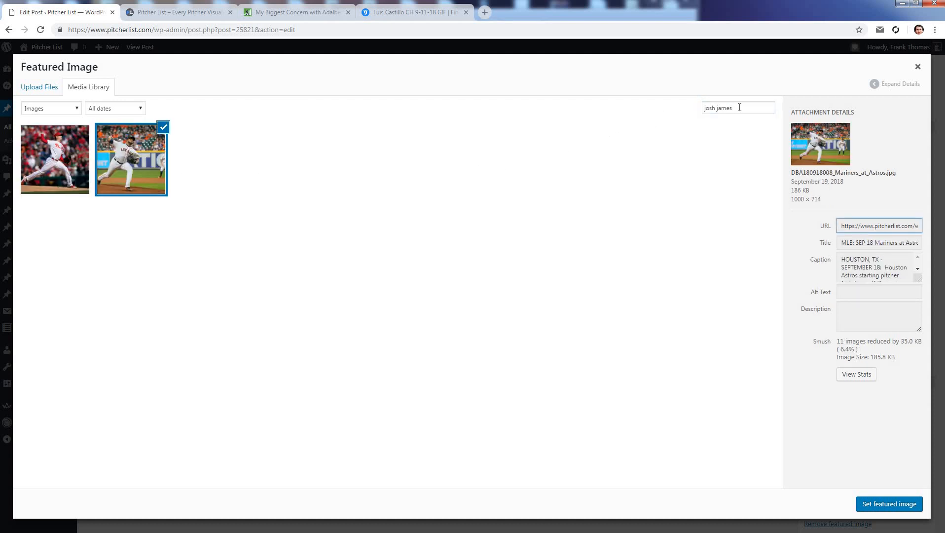
- Search the media library for "forrest", clear the search and close the library without setting another featured image
drag(740, 107, 693, 109)
key(BackSpace)
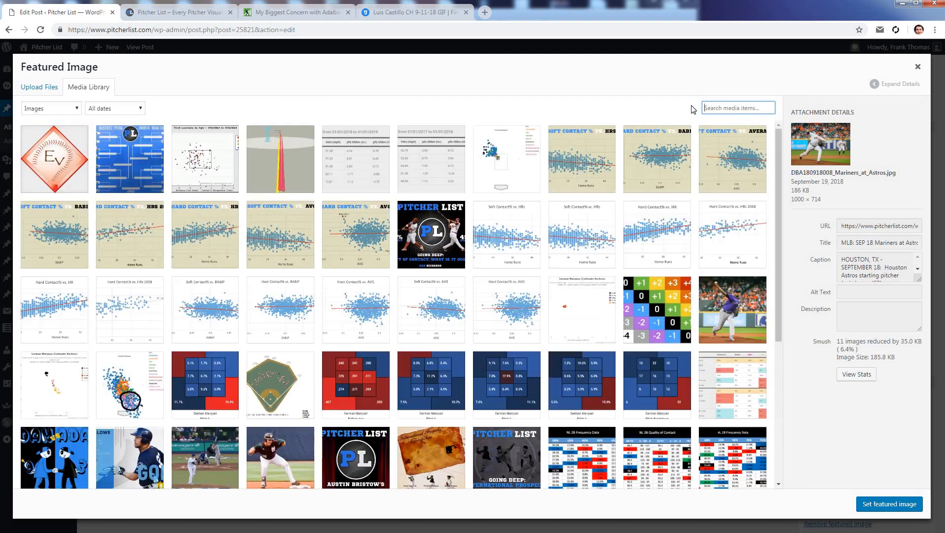
text(forrest)
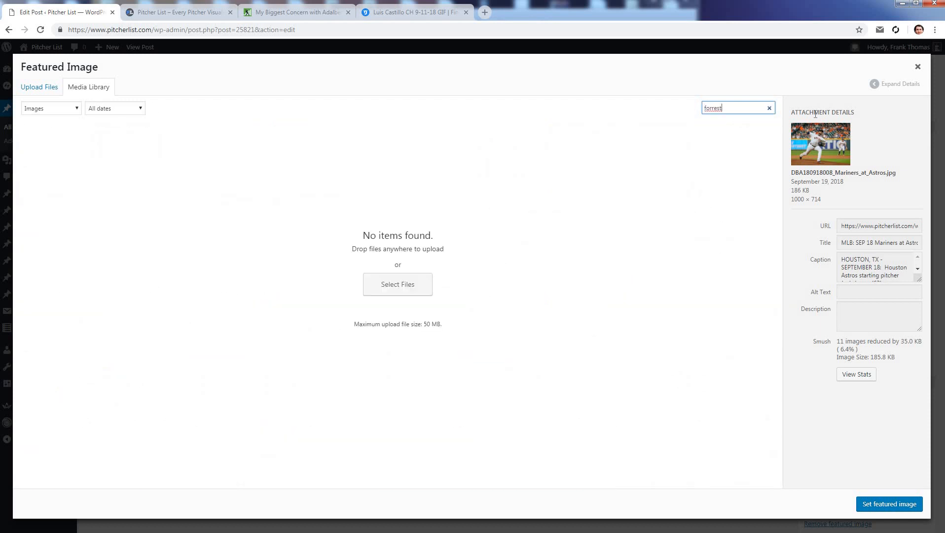
drag(750, 107, 683, 112)
key(BackSpace)
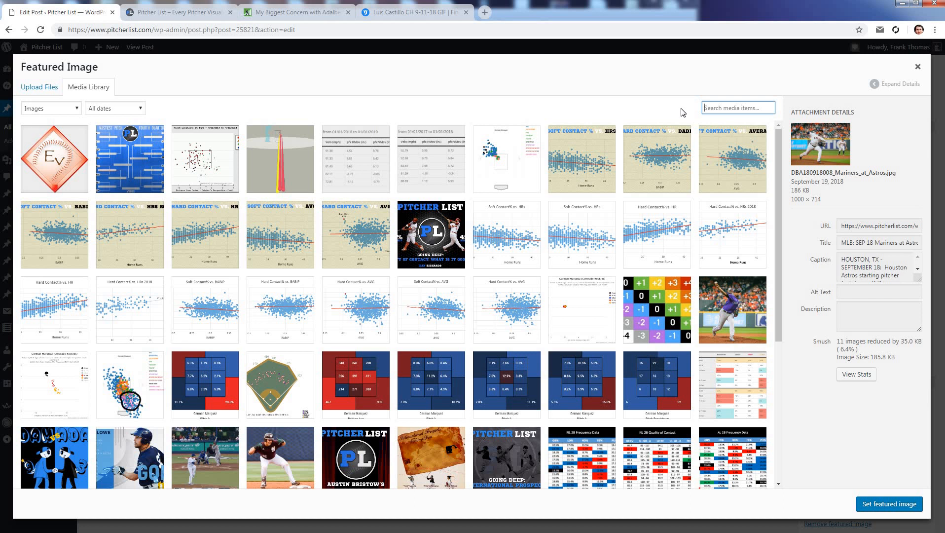
click(920, 70)
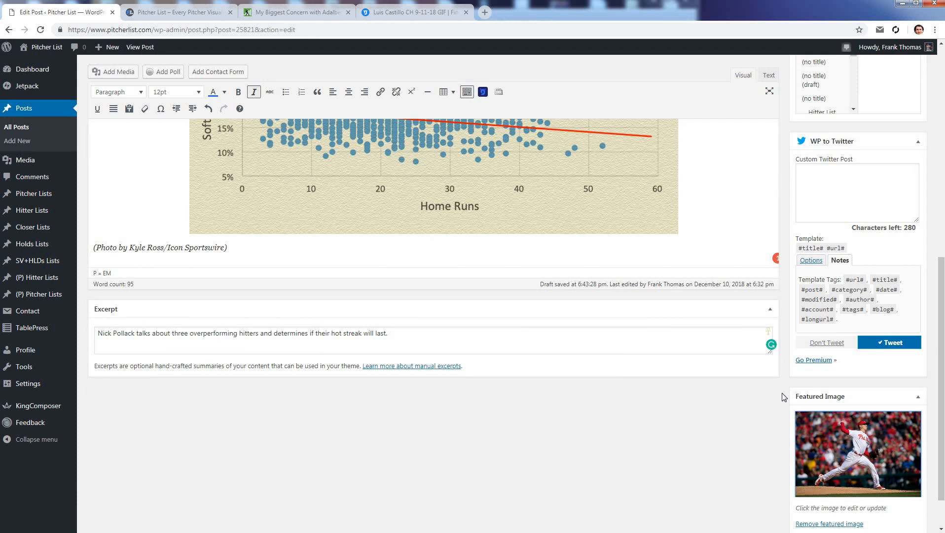
scroll(783, 393, up, 3)
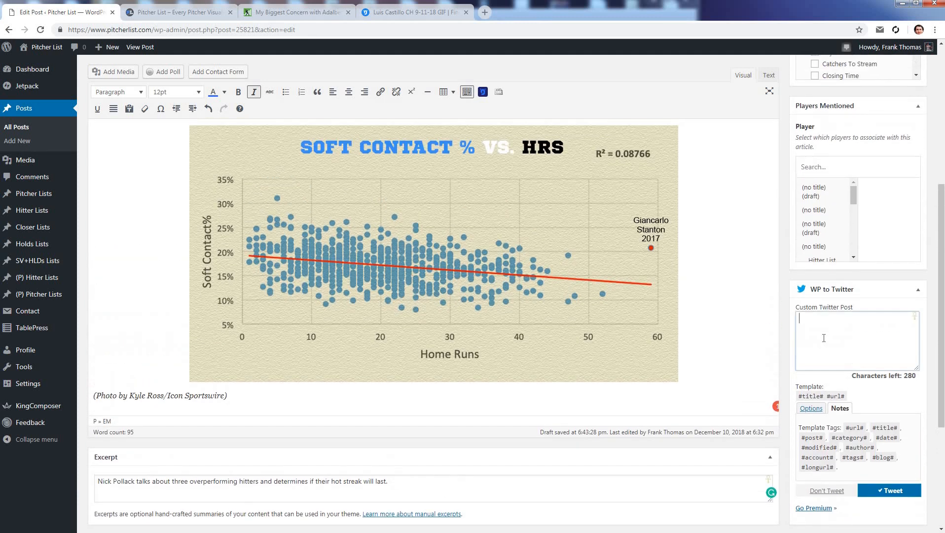
click(824, 338)
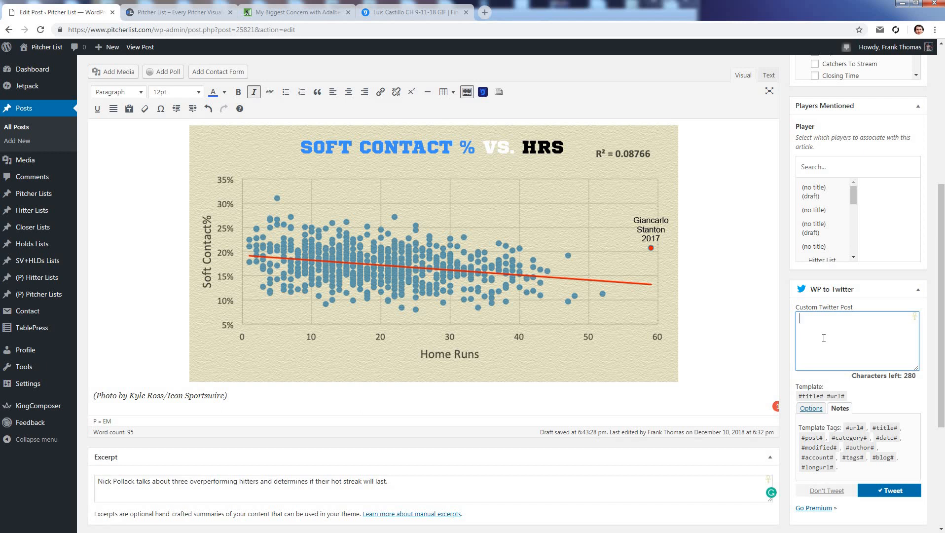
text(#url#)
key(ctrl+a)
key(BackSpace)
text(This week's)
key(ctrl+a)
key(BackSpace)
text(Is It Leg)
key(ctrl+a)
key(BackSpace)
- Write the custom tweet "Nick Pivetta, Mondesi, and Arrieta are covered in this week's Is It Legit from" followed by the author's Twitter handle
text(Nick Pivetta )
text( Moned)
key(BackSpace)
key(BackSpace)
text(desi,)
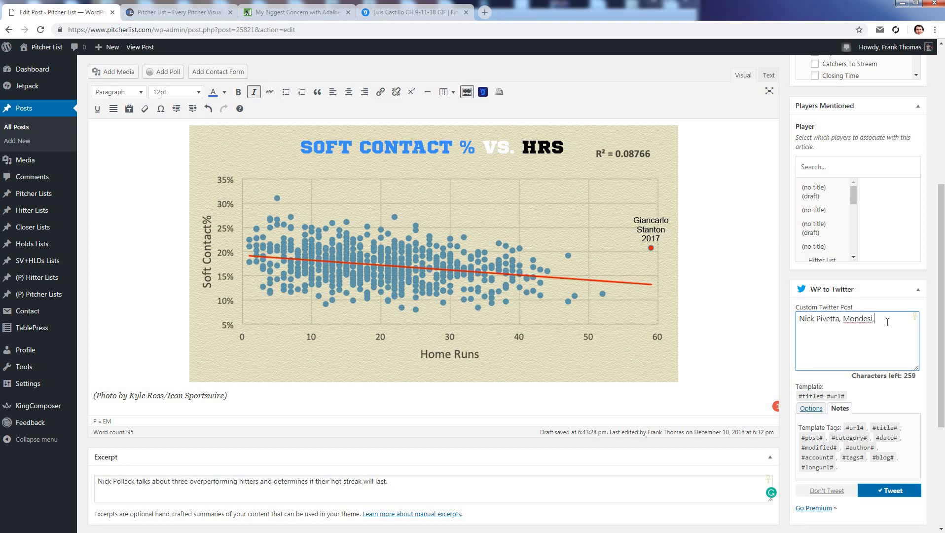
text( and Arrieta are topic)
key(ctrl+BackSpace)
text(covered in this week's Is)
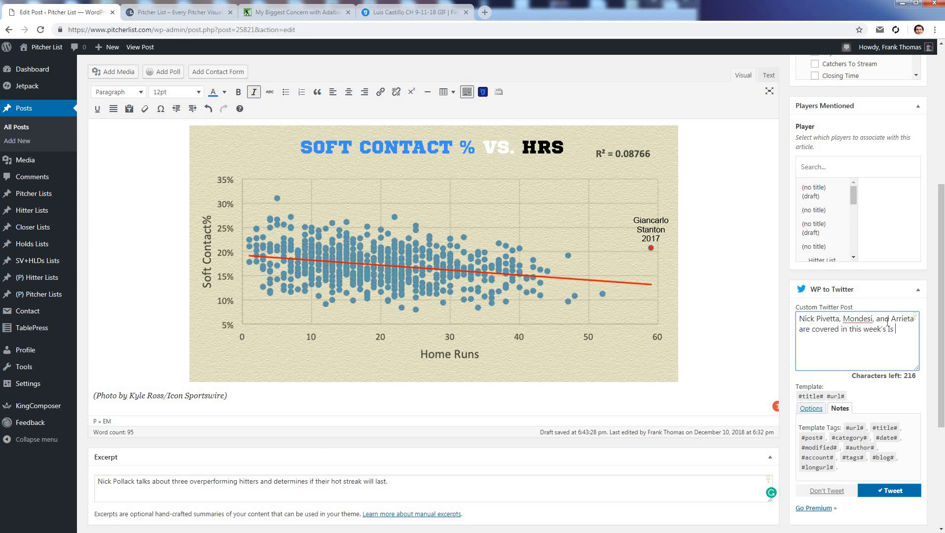
text( It Legit from @NickPollack.)
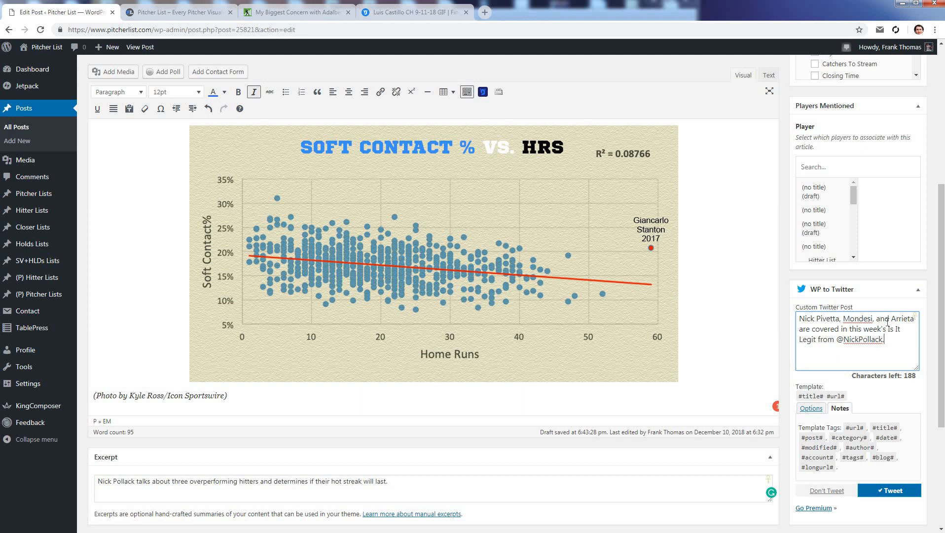
- Replace the custom tweet with "Check out this week's Is It Legit from [author's handle] diving into Nick Pivetta and Mondesi. #url#"
key(ctrl+a)
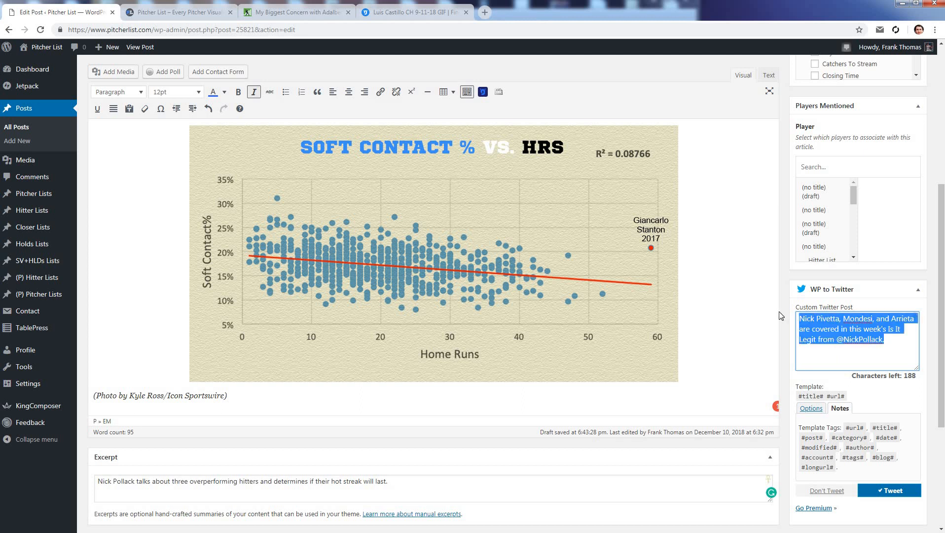
text(Check out )
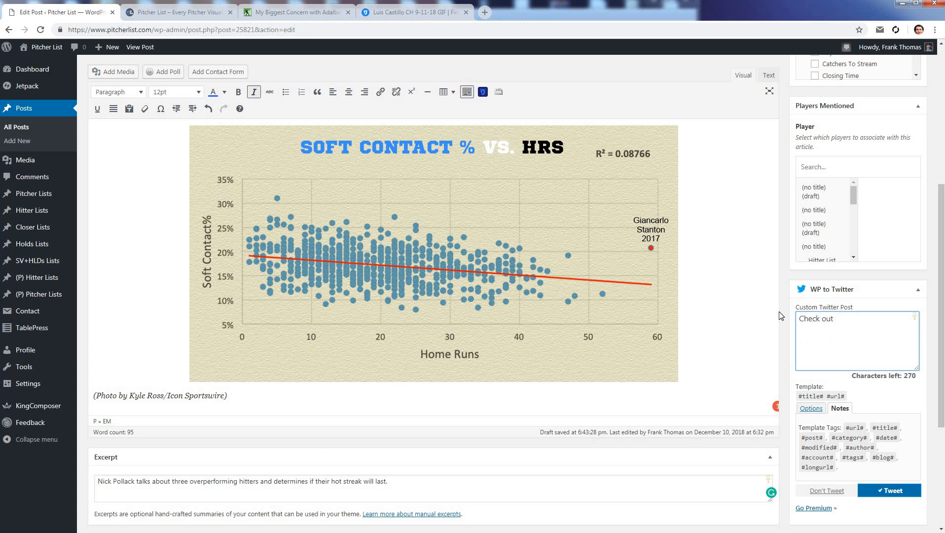
text(this week's Is It Legit from @NickPollack t)
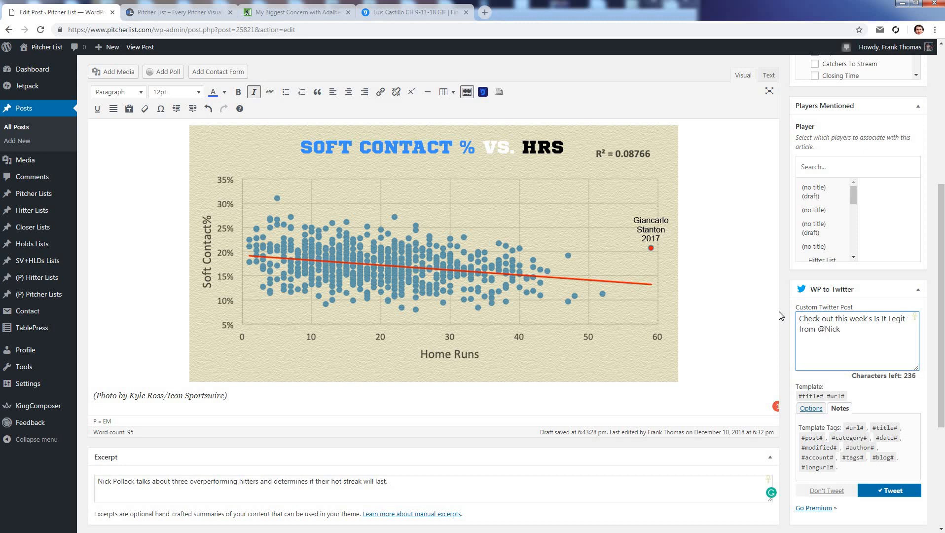
text(alking)
key(ctrl+BackSpace)
text(diving into Nic)
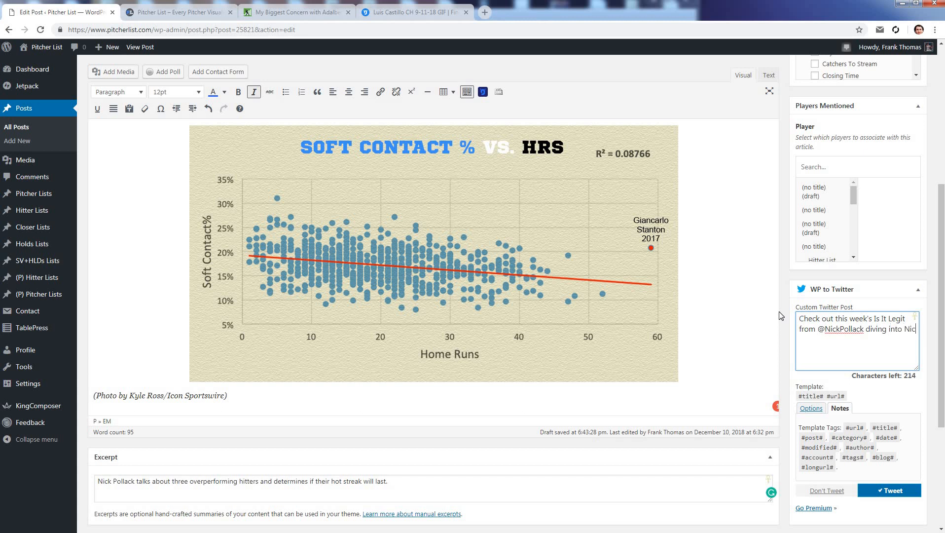
text(k Pivetta and Monde)
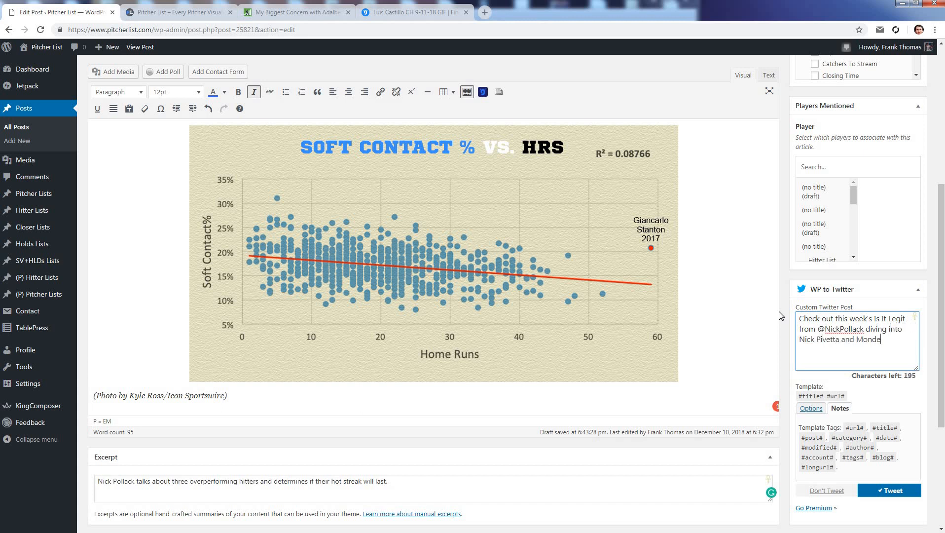
text(si. #url#)
- Replace the custom tweet with only the author's Twitter handle and #Url#, and clear that text again
click(907, 351)
key(ctrl+a)
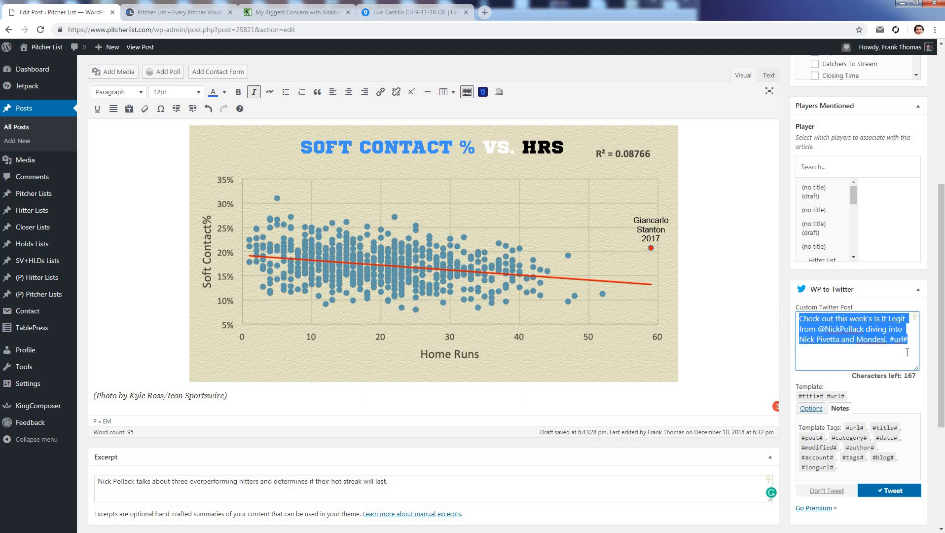
key(BackSpace)
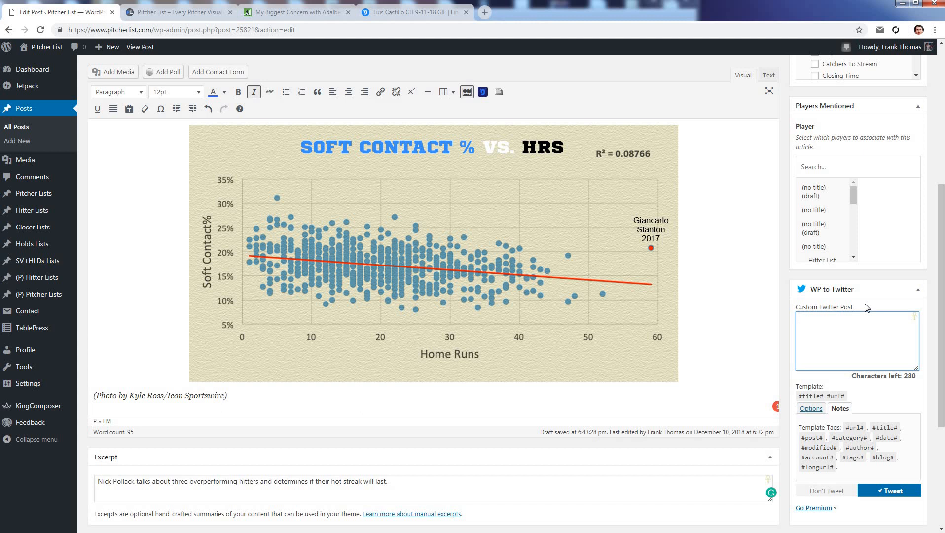
text(@nickPollack #Url#)
key(ctrl+a)
key(BackSpace)
- Search the mentioned players for "mondesi" and "pivetta", and associate Raul Mondesi and Nick Pivetta with the article
scroll(788, 328, up, 4)
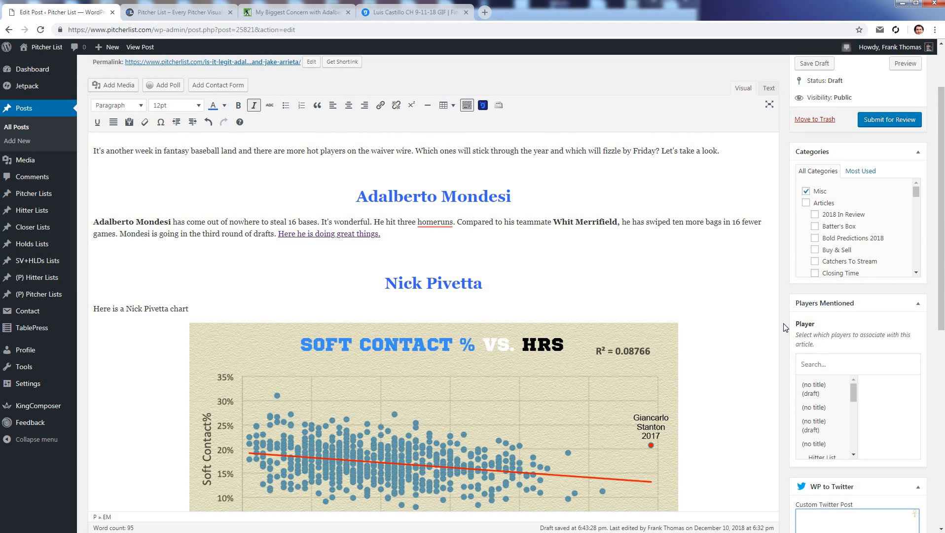
click(861, 360)
text(mondesi)
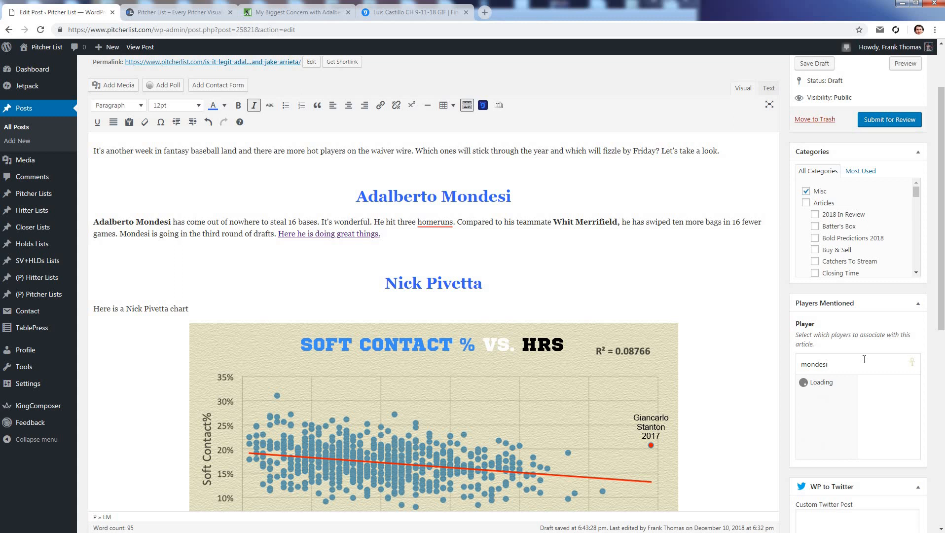
click(830, 385)
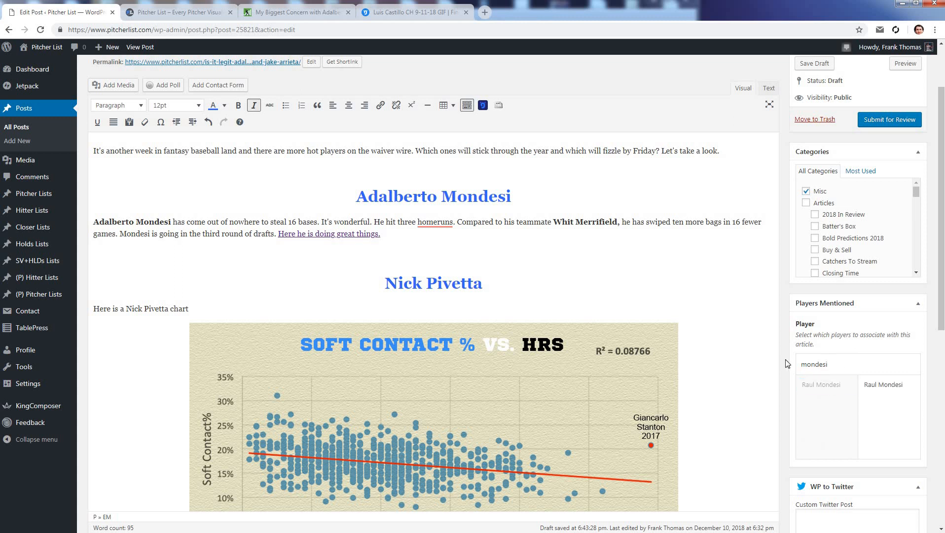
key(ctrl+a)
text(pivetta)
key(Return)
key(ctrl+a)
key(BackSpace)
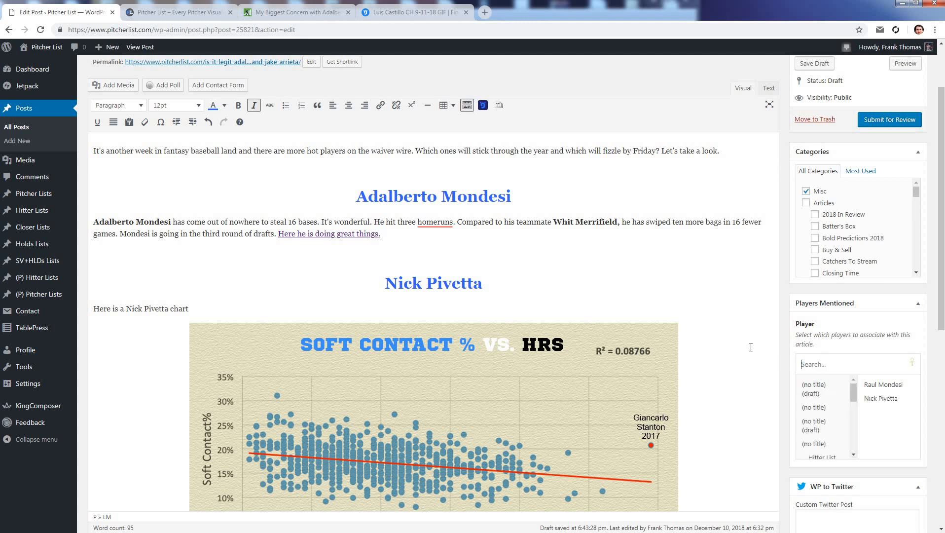
- Search the mentioned players for "arriet", associate Jake Arrieta with the article and clear the search
text(arri)
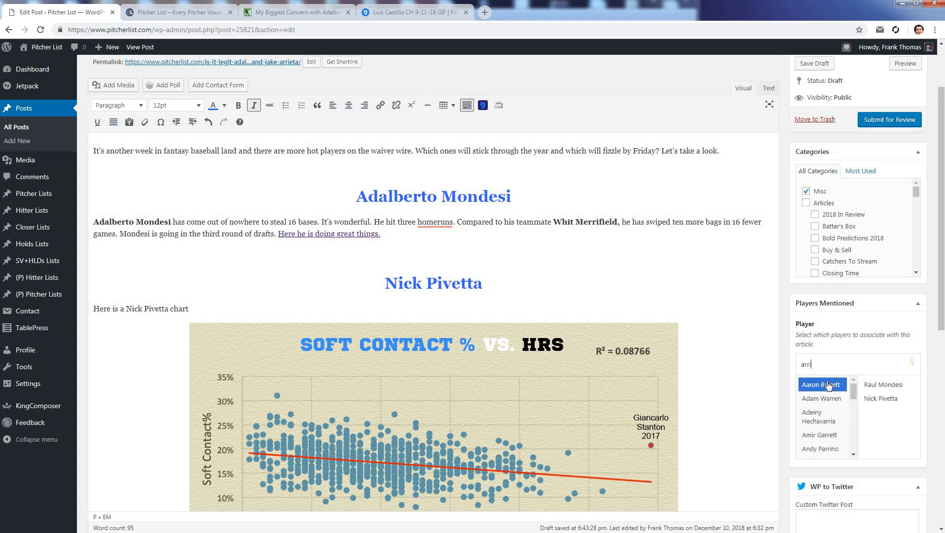
text(et)
key(Return)
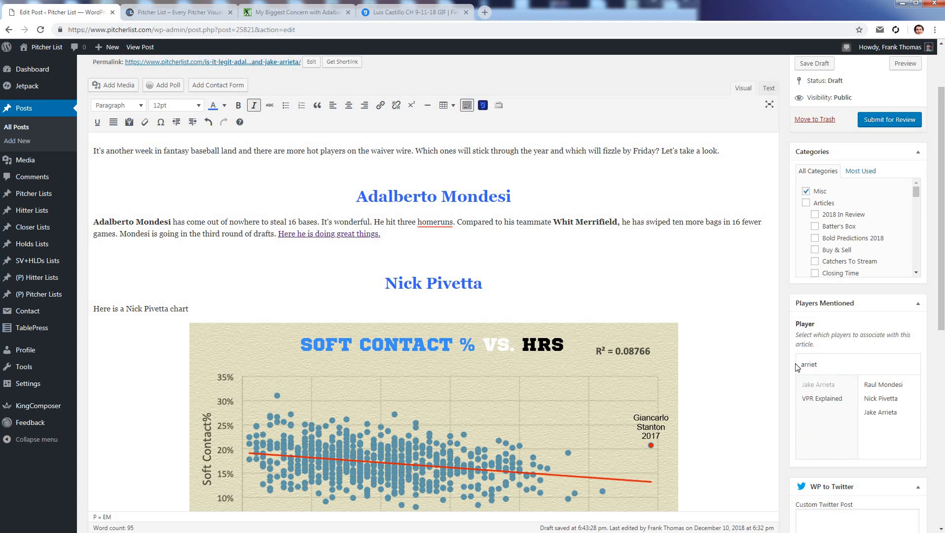
key(ctrl+a)
key(BackSpace)
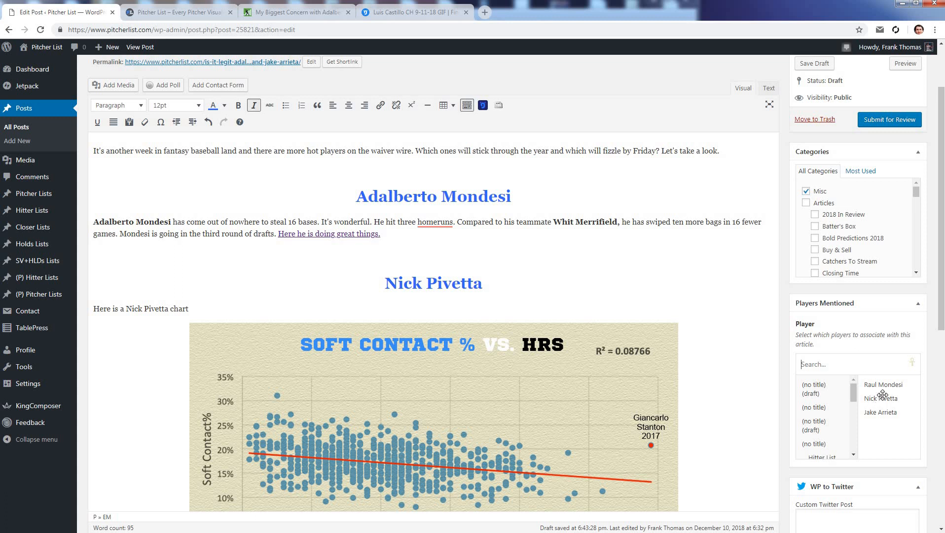
- Remove Raul Mondesi, Nick Pivetta and Jake Arrieta from the article's mentioned players
mouse_move(912, 388)
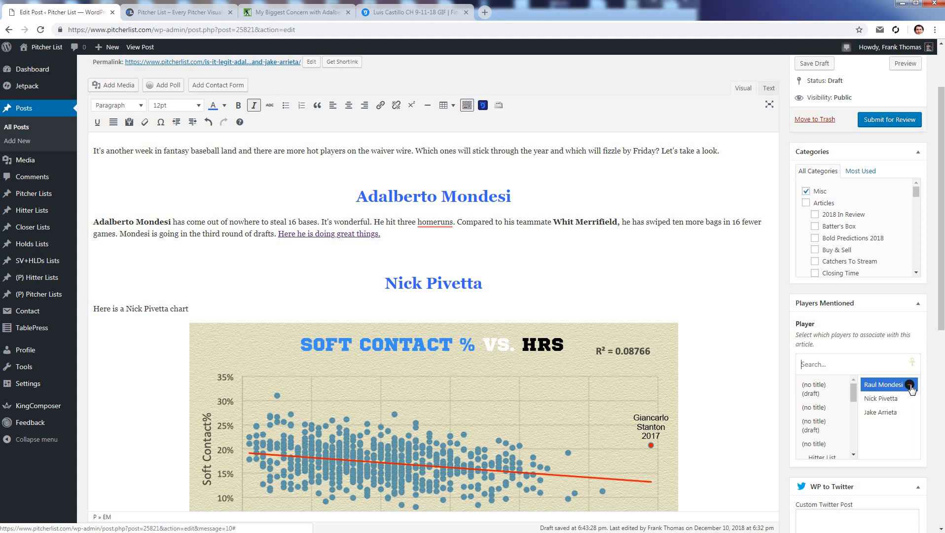
click(911, 386)
click(910, 386)
click(910, 385)
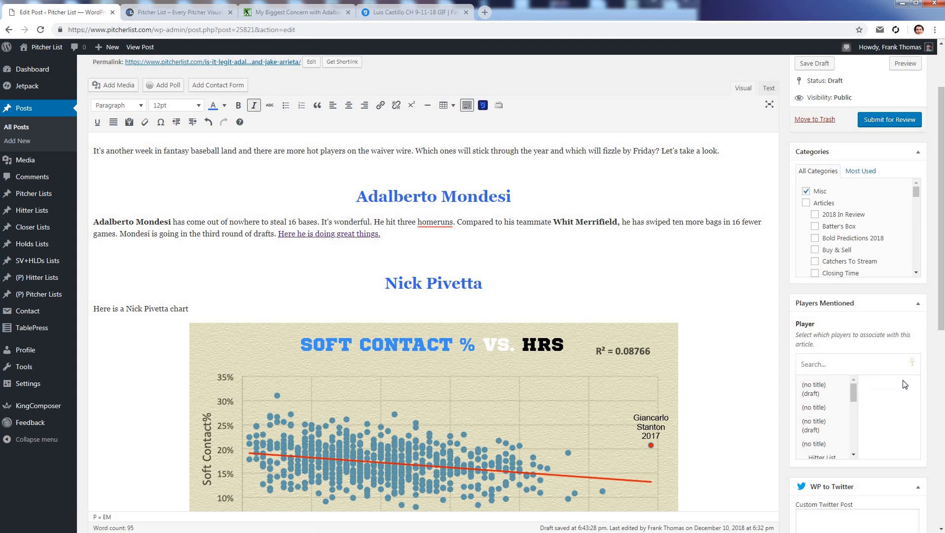
click(849, 361)
- Look over the article listings on the Pitcher List homepage and return to the post editor
scroll(850, 361, up, 3)
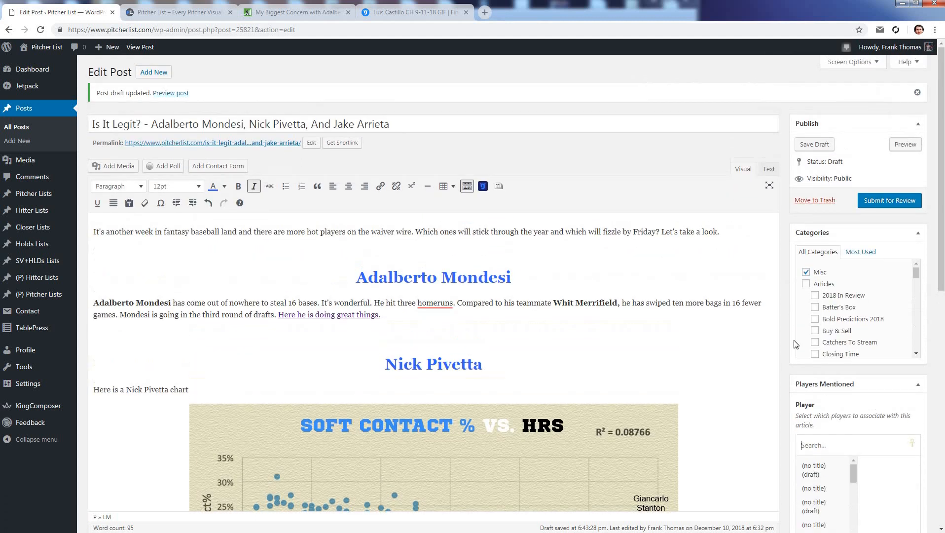
click(804, 273)
click(188, 13)
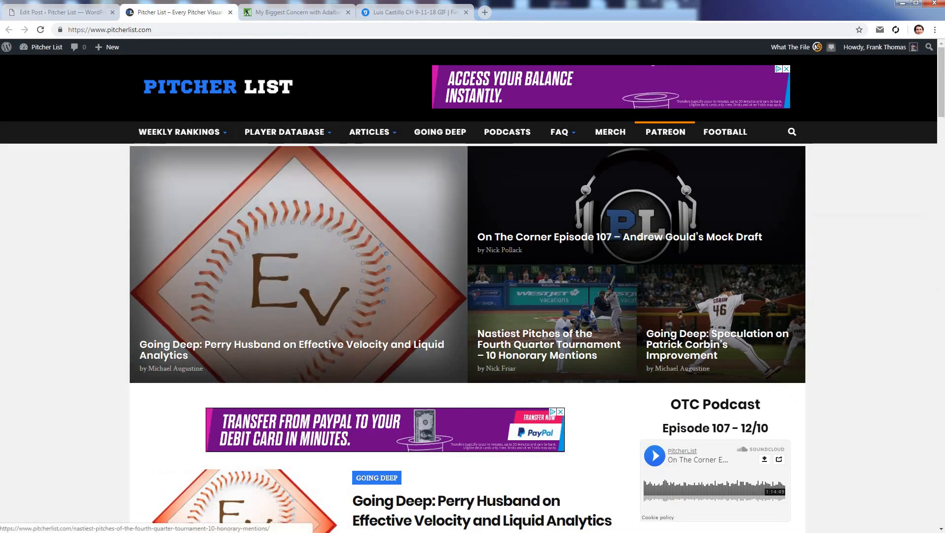
scroll(428, 198, down, 5)
click(62, 13)
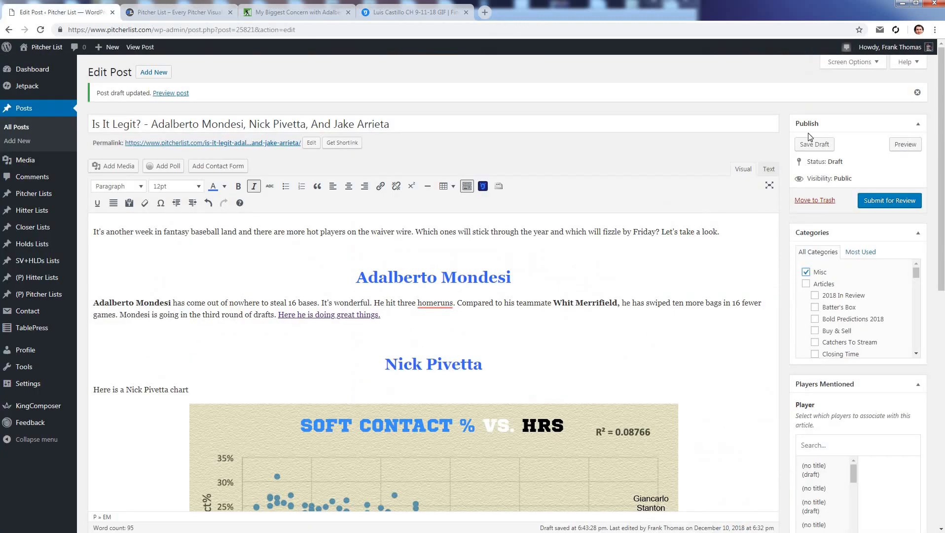
- Open a preview of the post and examine the category labels and excerpts of the homepage articles
click(905, 144)
key(ctrl+shift+Tab)
scroll(560, 236, down, 5)
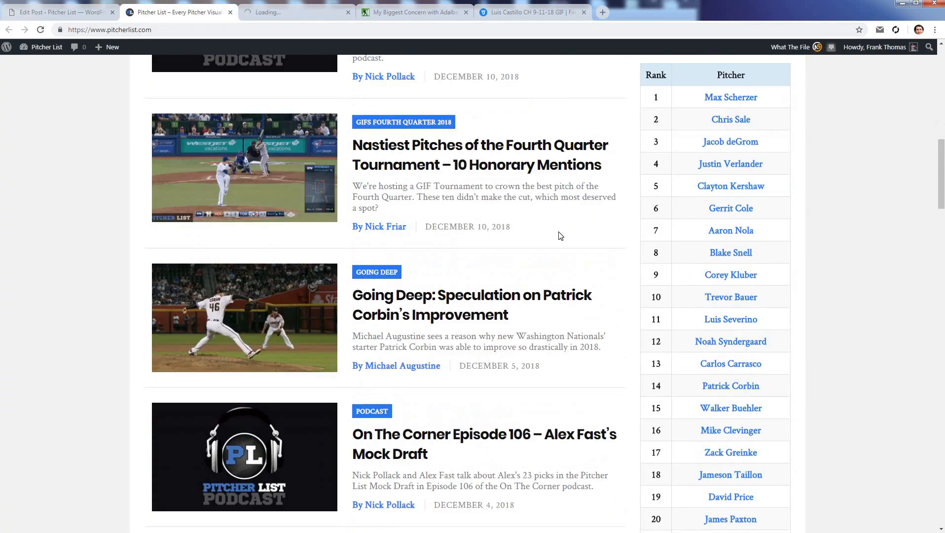
- Examine the category labels on the older homepage articles and on the open post preview
scroll(561, 236, down, 20)
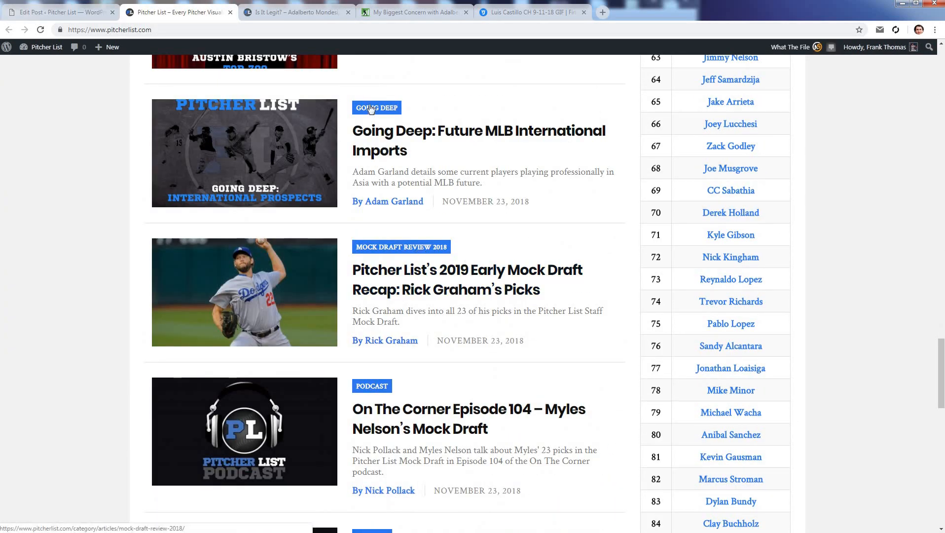
scroll(401, 198, up, 2)
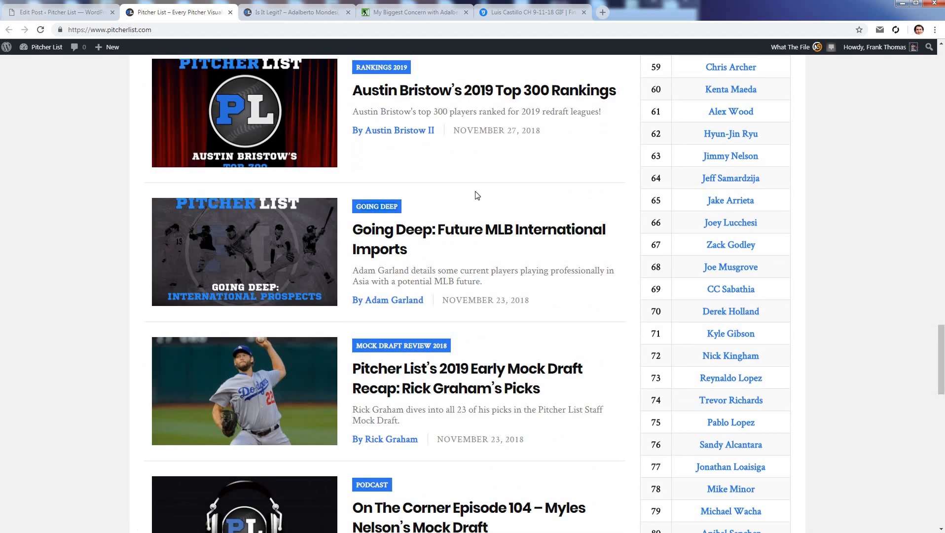
scroll(429, 261, up, 10)
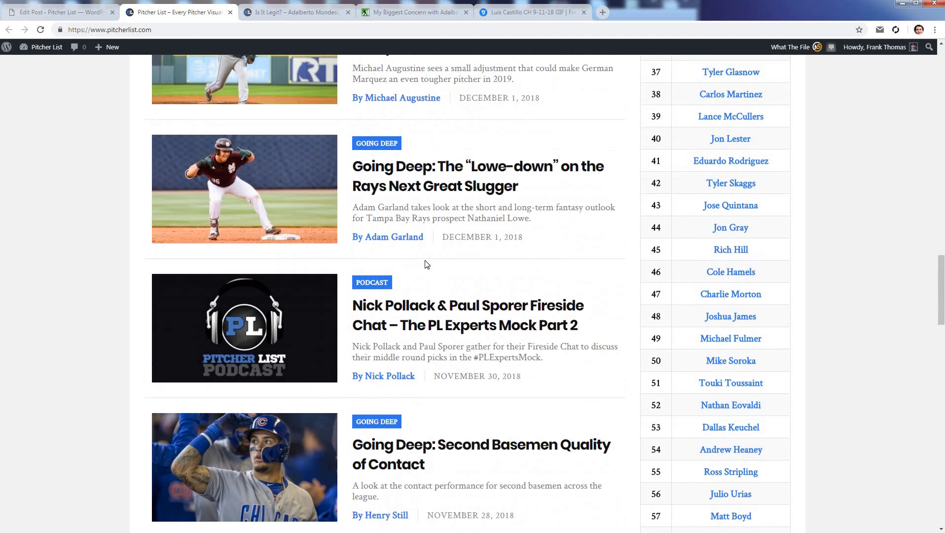
scroll(428, 263, up, 20)
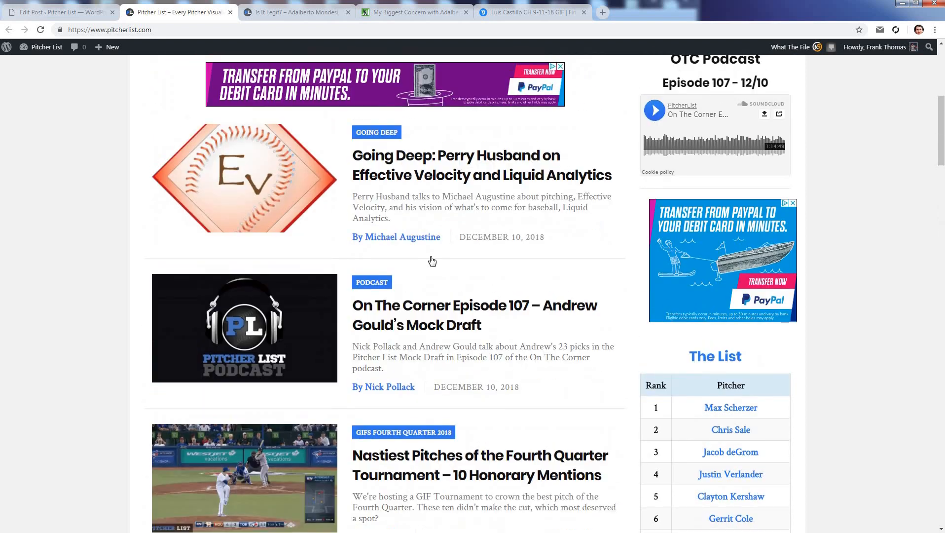
scroll(432, 262, up, 6)
scroll(483, 272, down, 6)
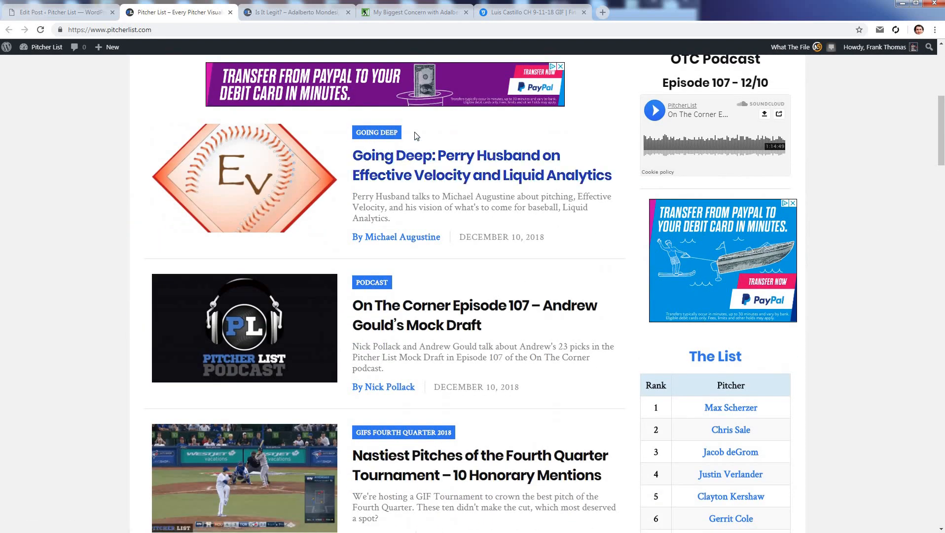
click(291, 14)
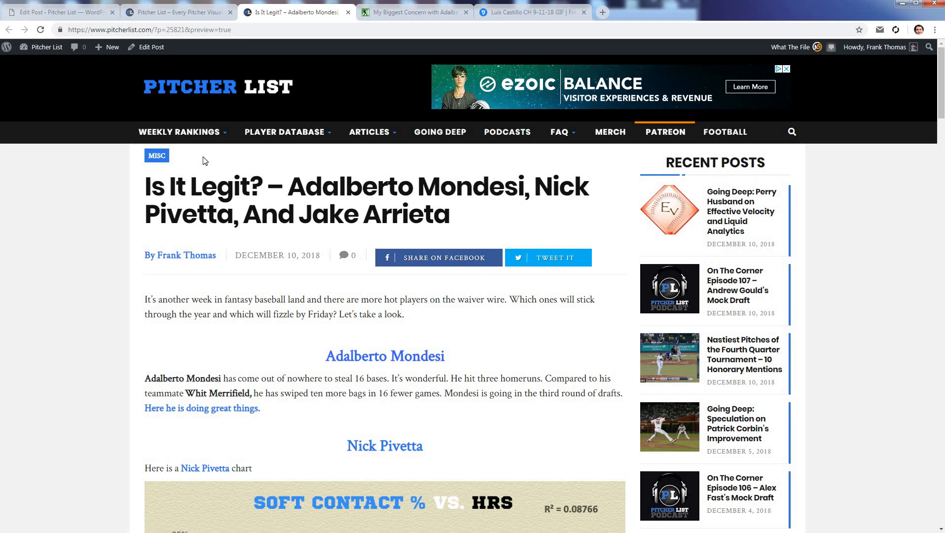
- Add the Batter's Box category to the post, save the draft and preview it
click(93, 12)
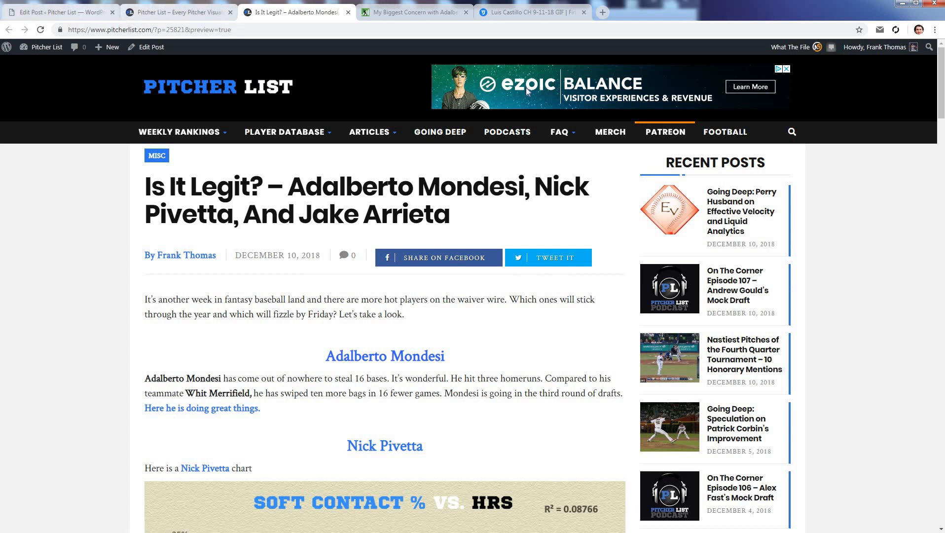
click(831, 307)
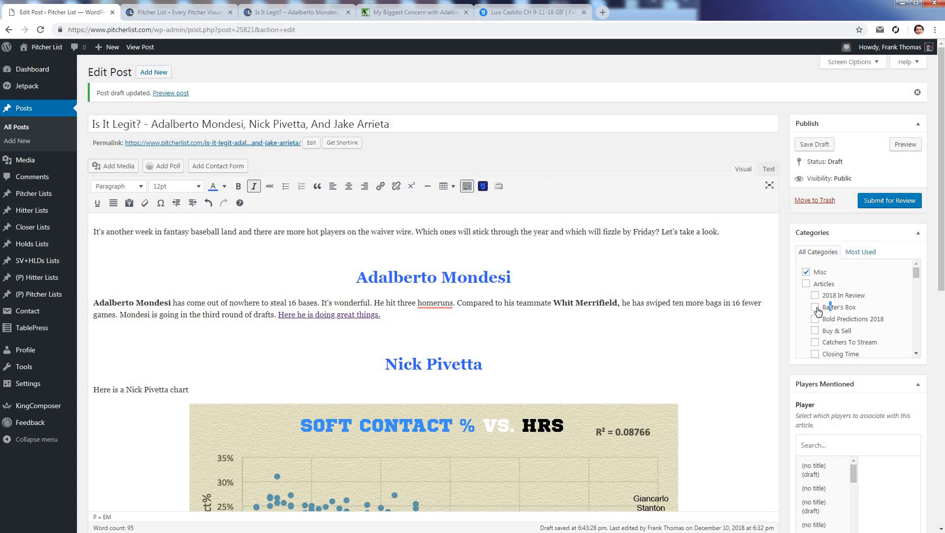
click(811, 145)
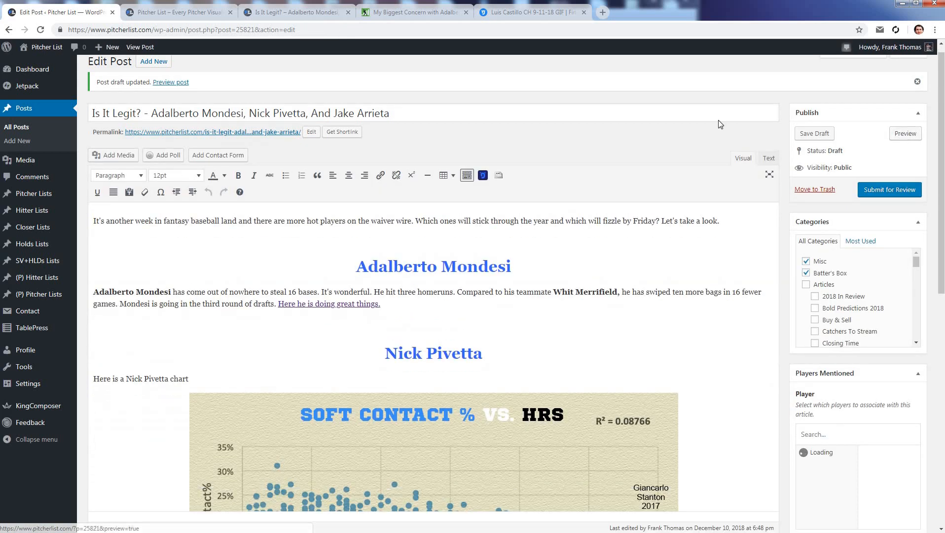
click(905, 133)
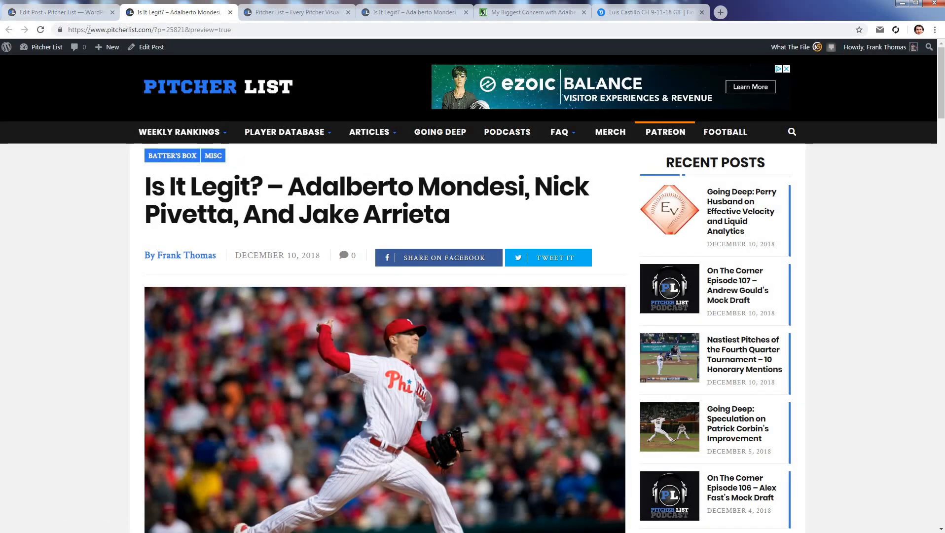
- Replace the post's Misc and Batter's Box categories with Is It Legit and look through the full category list
click(69, 12)
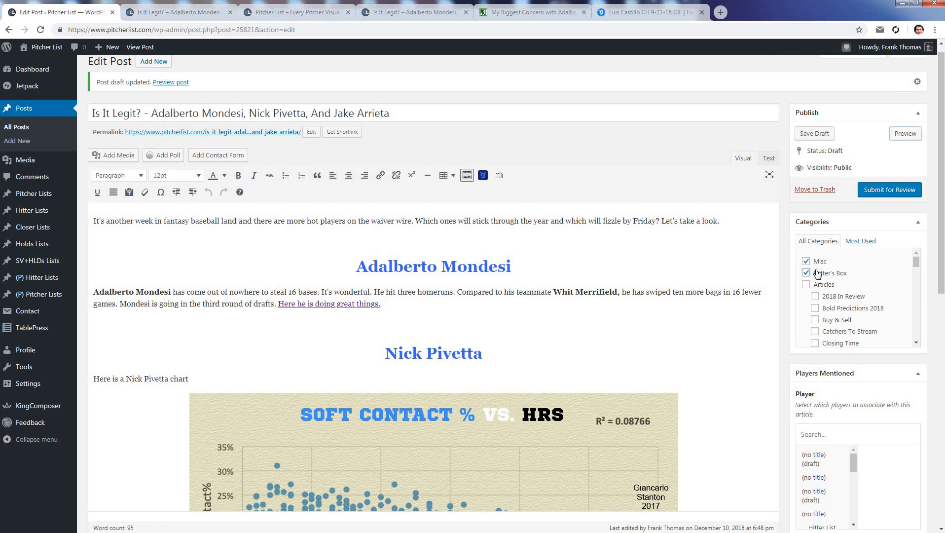
scroll(851, 287, down, 4)
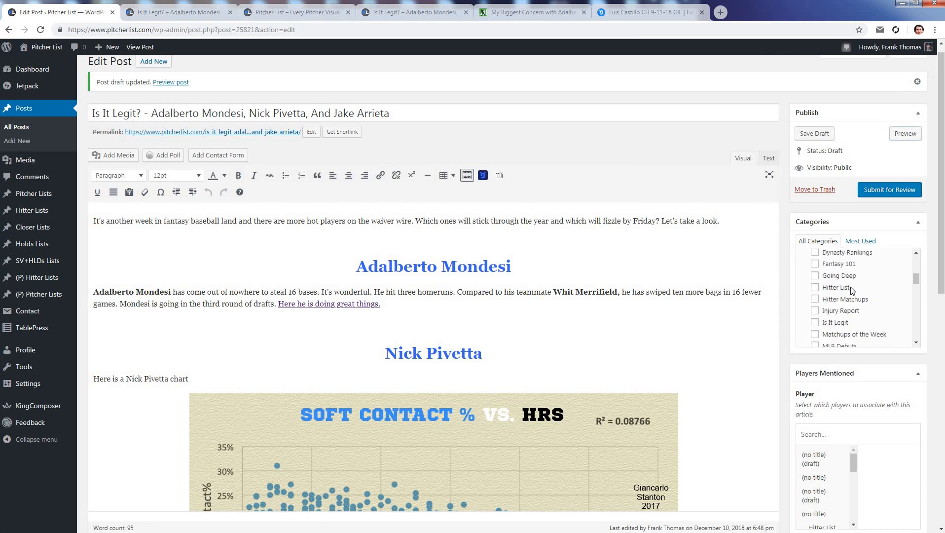
scroll(850, 291, down, 1)
click(839, 287)
scroll(821, 291, up, 5)
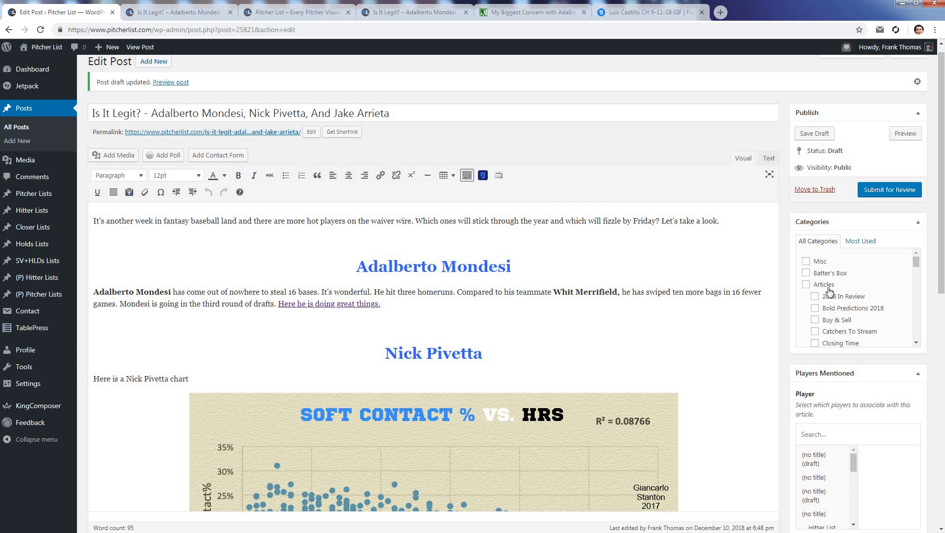
scroll(829, 306, down, 5)
scroll(838, 323, up, 5)
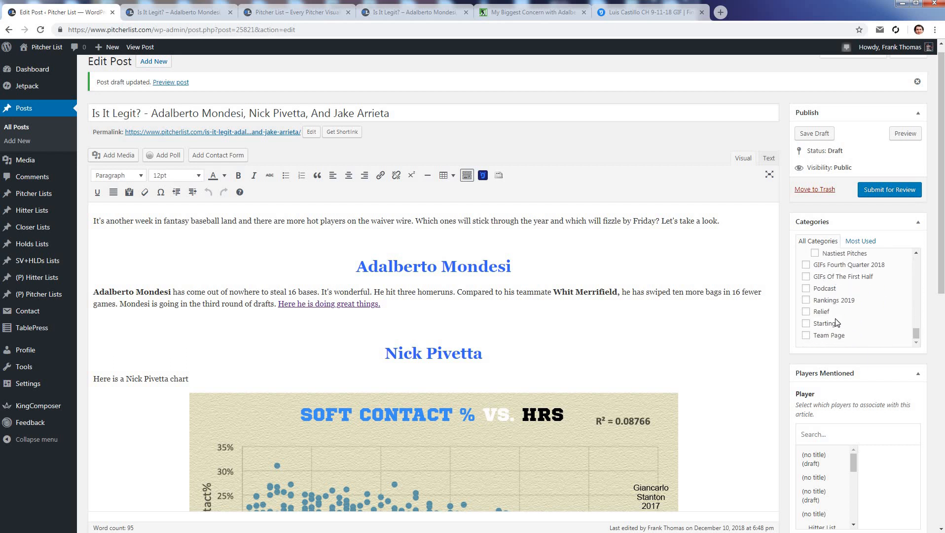
scroll(837, 323, down, 2)
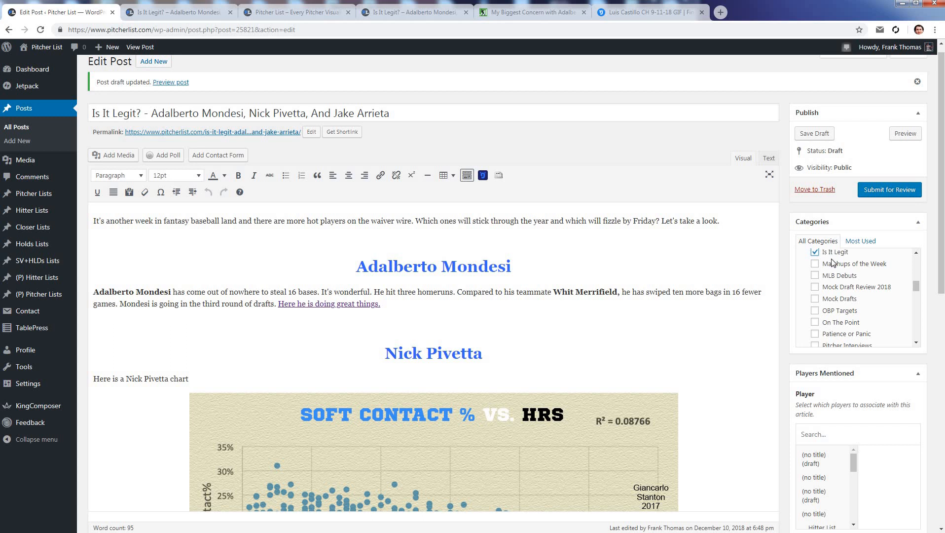
scroll(841, 296, up, 1)
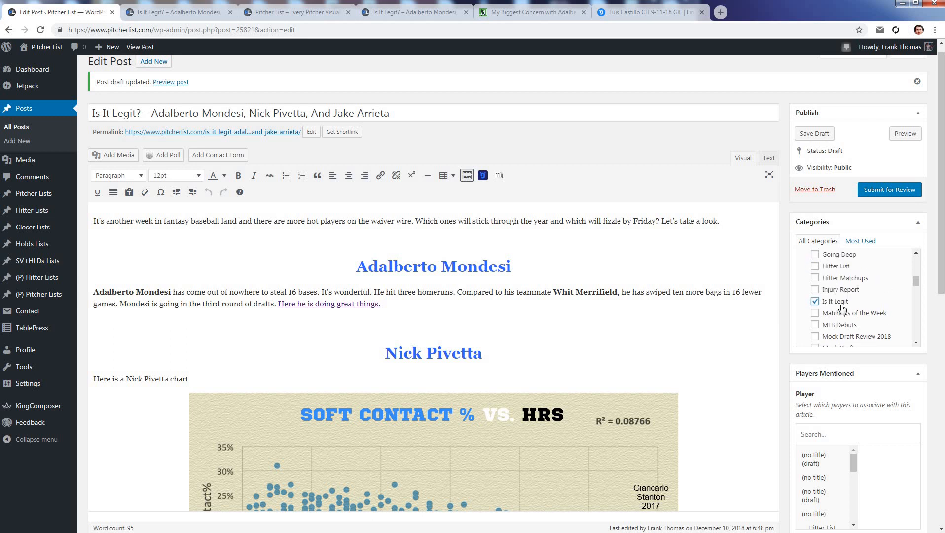
scroll(843, 309, up, 4)
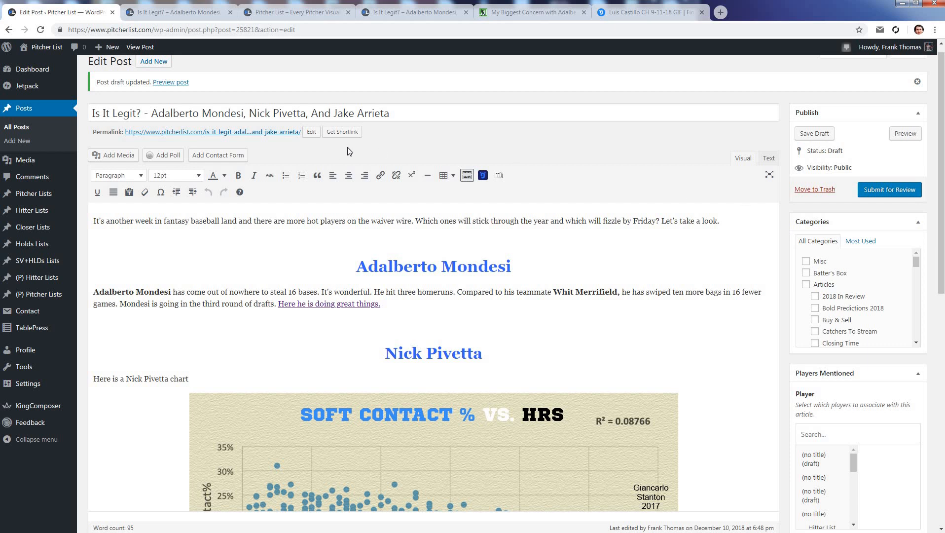
- Check the editable permalink slug without changing it and submit the post for review
click(310, 133)
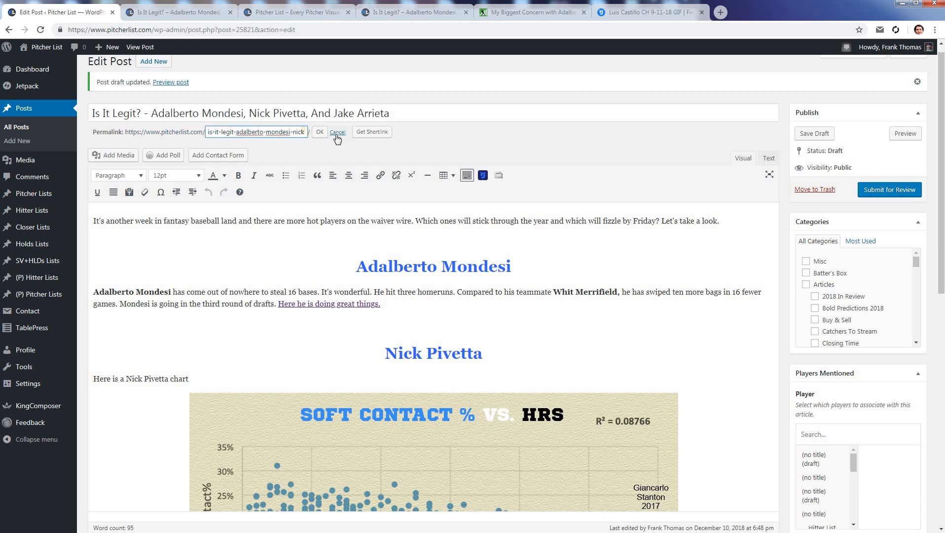
click(337, 133)
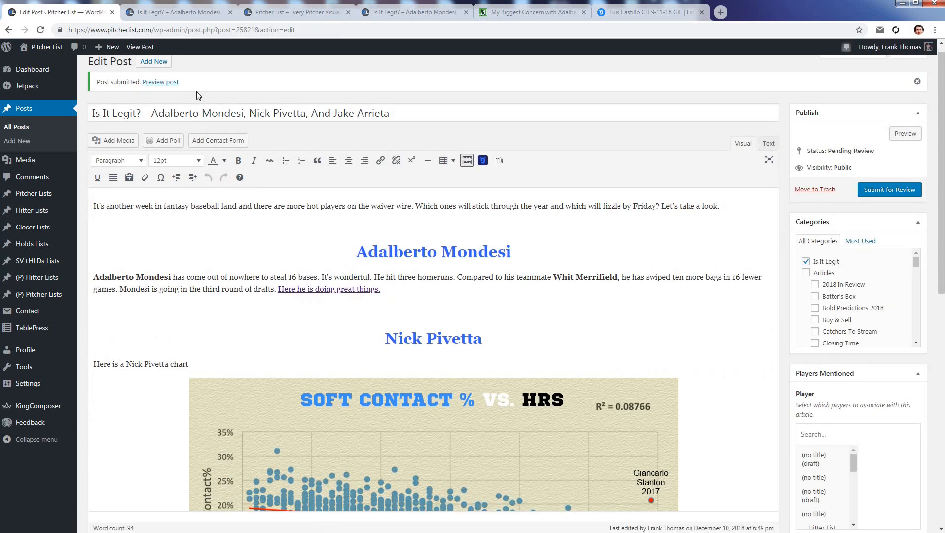
- Filter the Posts list to pending posts in a separate tab and open the submitted "Is It Legit?" article
middle_click(140, 47)
click(272, 13)
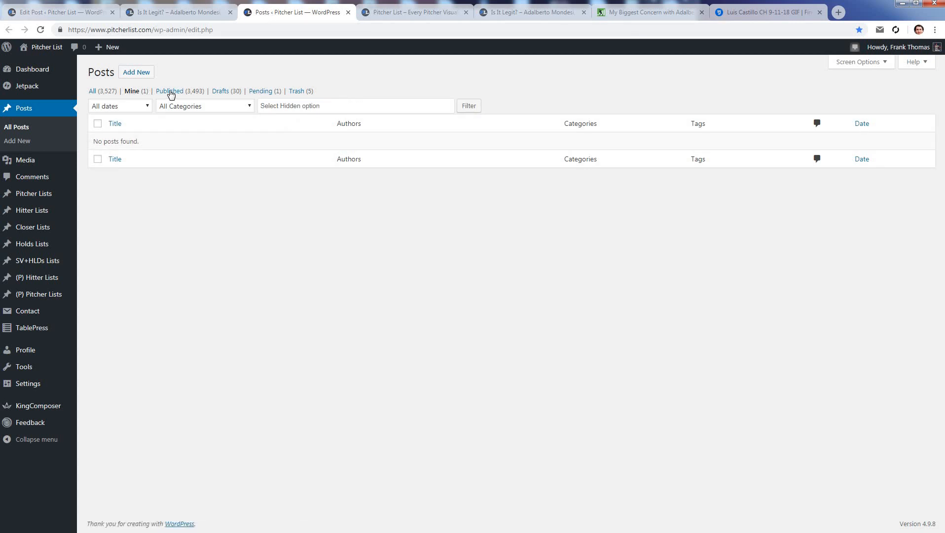
click(263, 92)
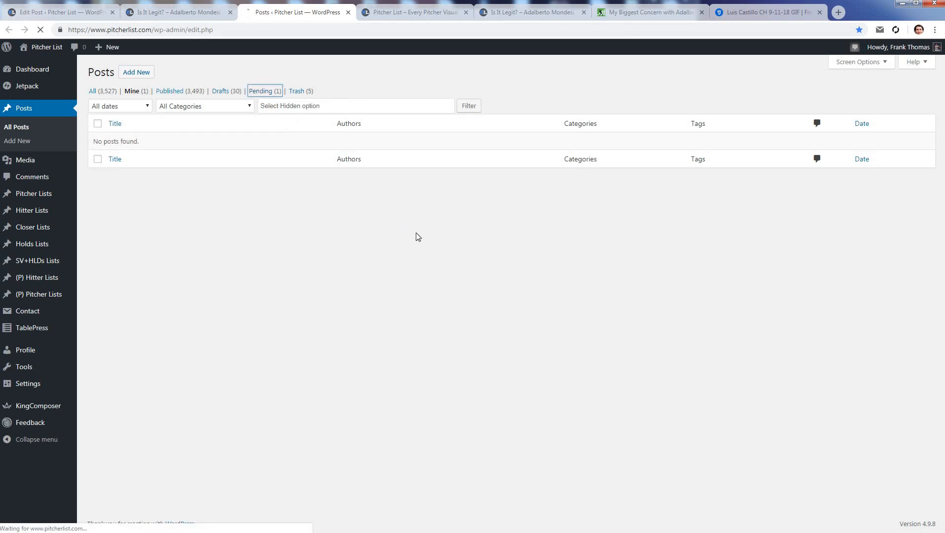
click(262, 141)
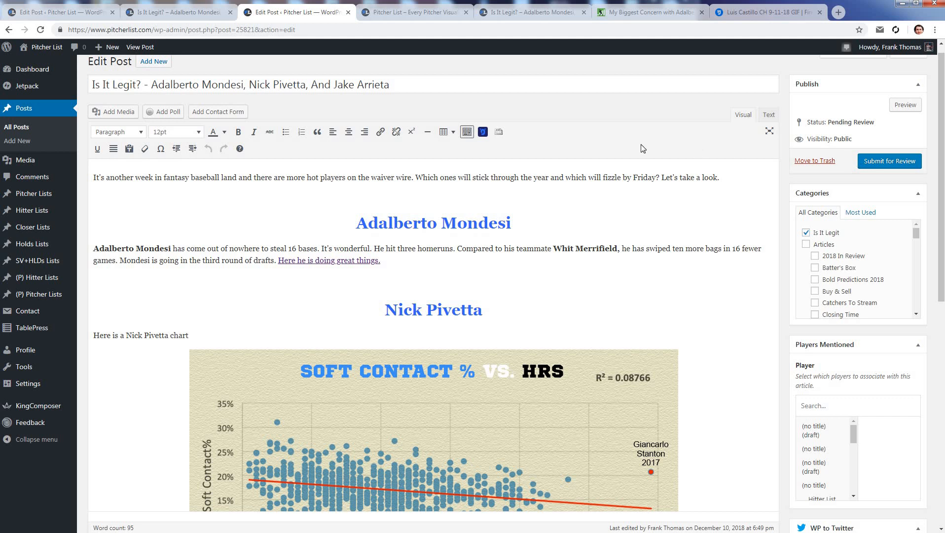
- Switch to Discord and examine the 12/10 GIF Tournament entry in the pl_article_schedule channel, then minimize Discord
click(116, 532)
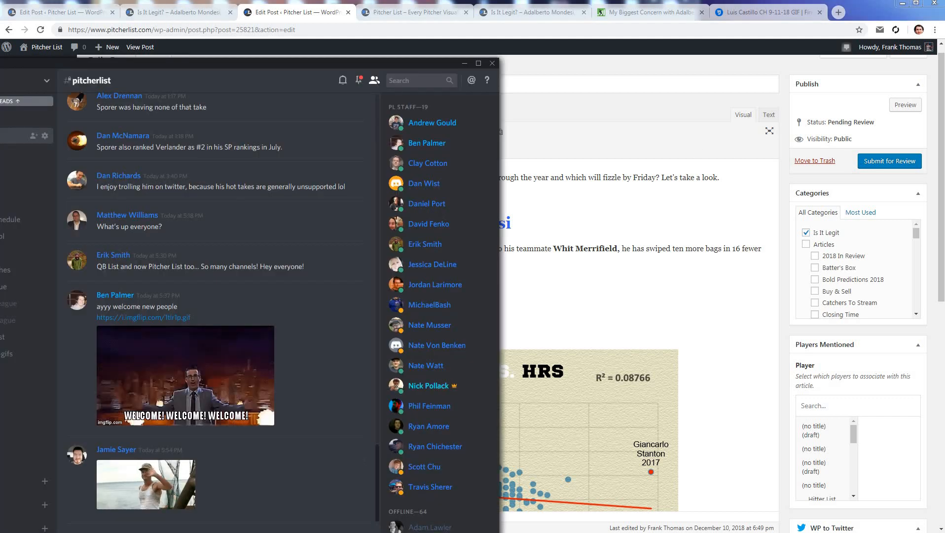
drag(1, 63, 196, 17)
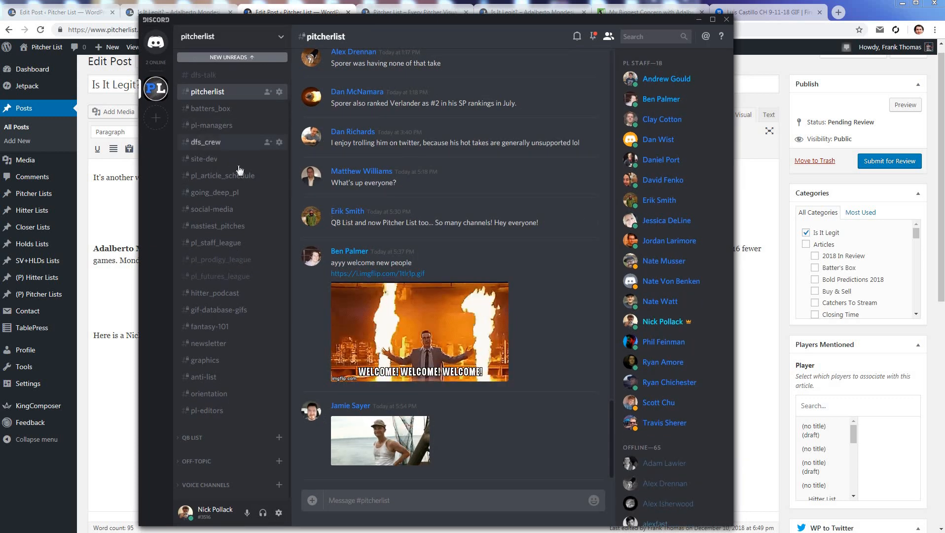
scroll(242, 177, up, 2)
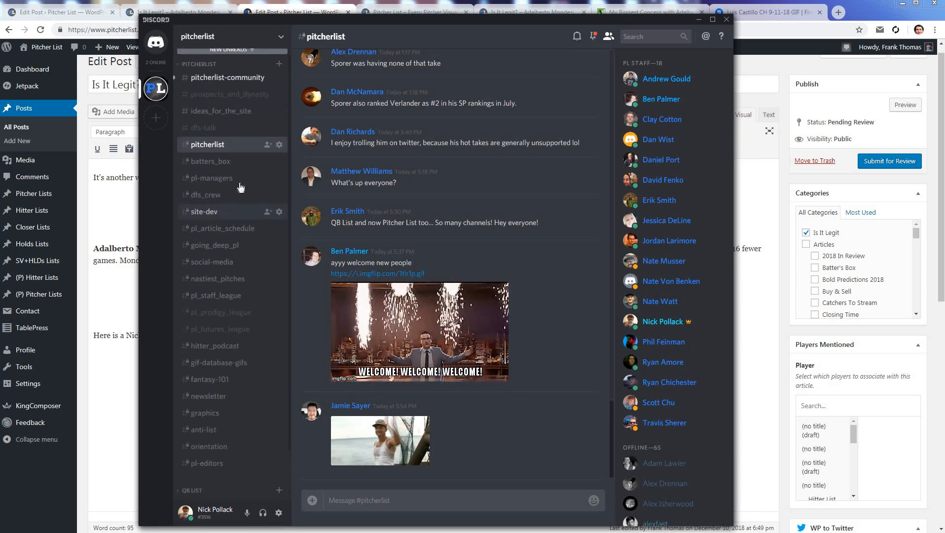
click(229, 231)
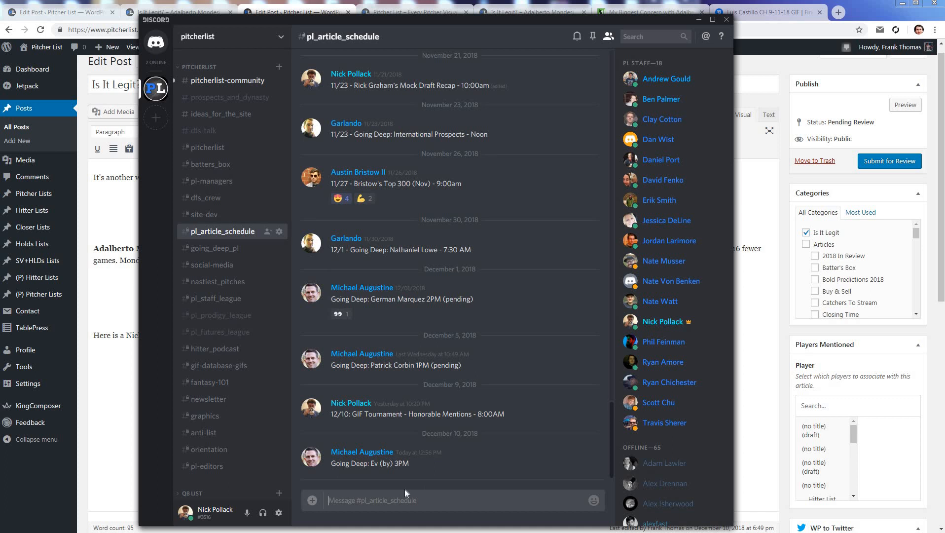
drag(331, 413, 513, 413)
click(698, 19)
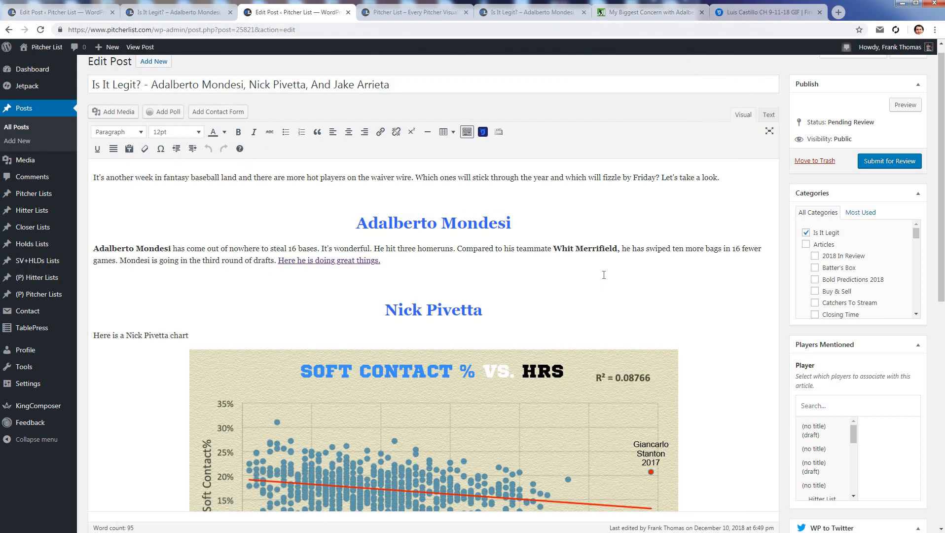
click(604, 274)
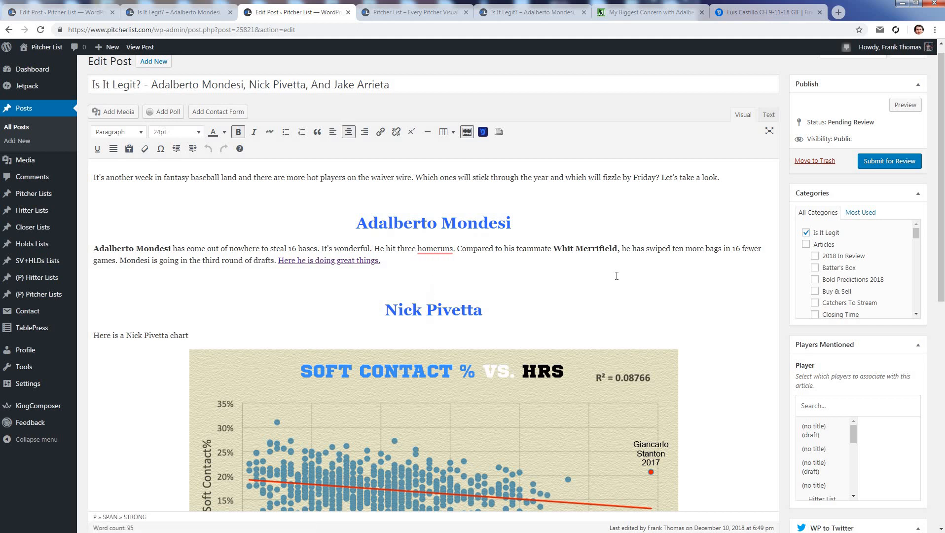
click(700, 219)
click(624, 193)
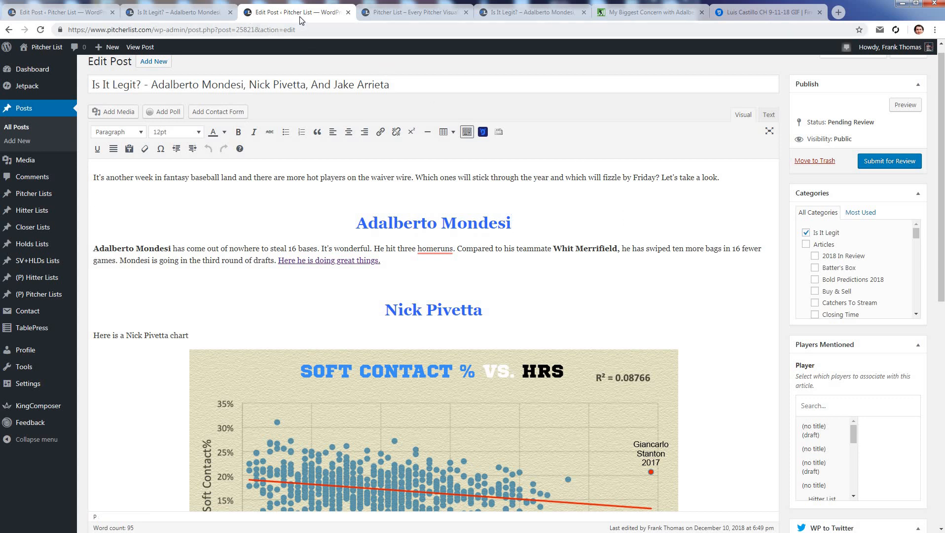
- Leave the pending post without saving and look over the Pending and Published views of the Posts list
scroll(590, 204, up, 1)
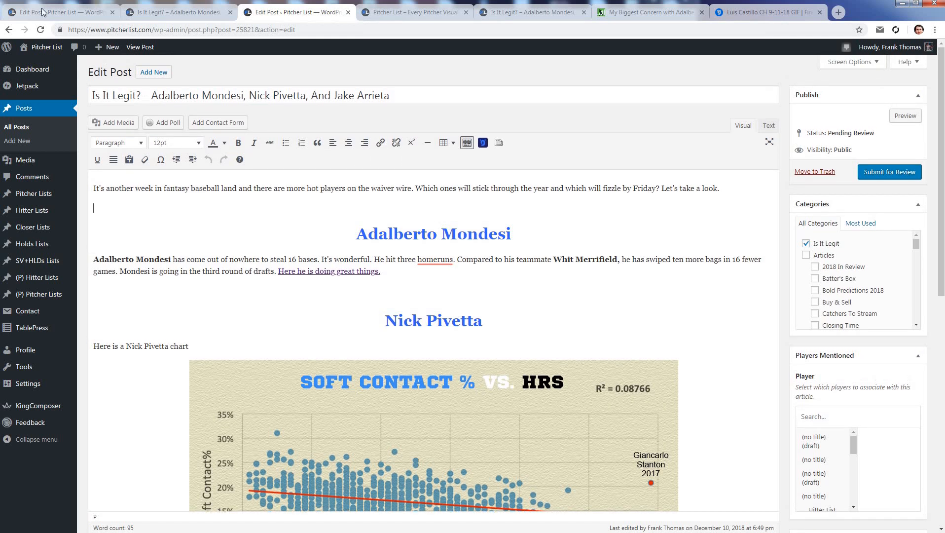
click(21, 128)
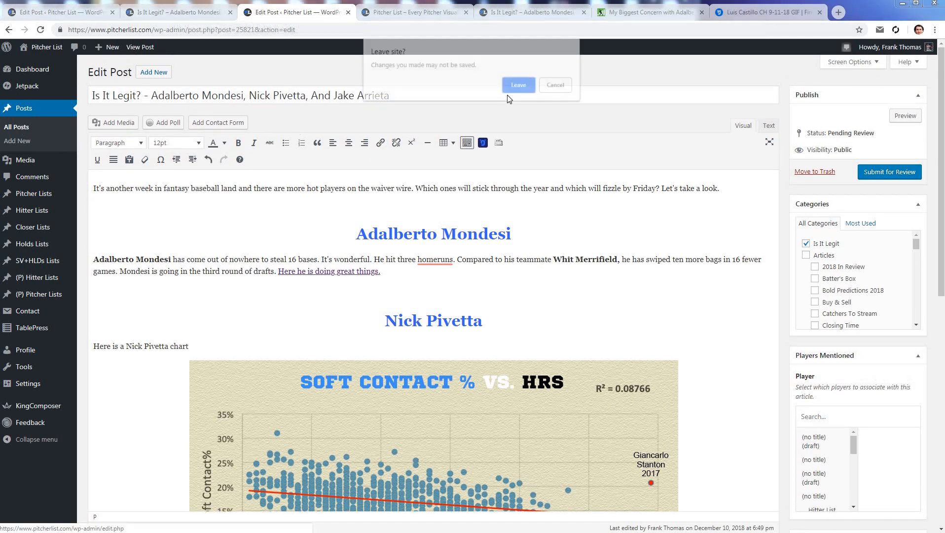
click(519, 88)
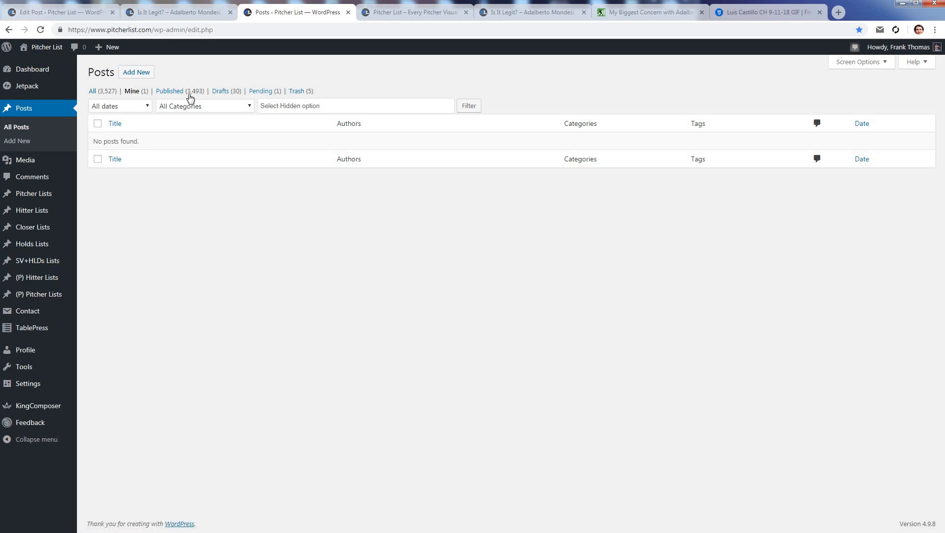
click(260, 92)
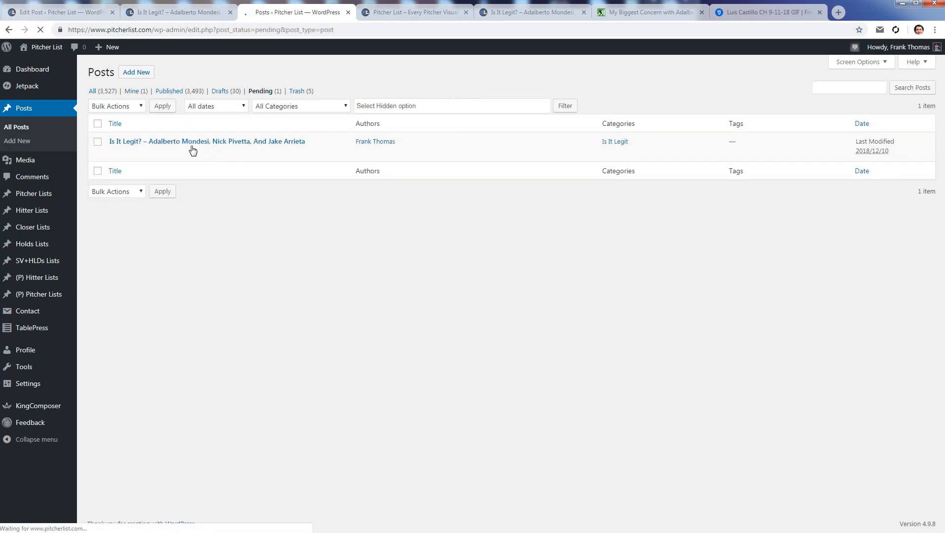
click(171, 92)
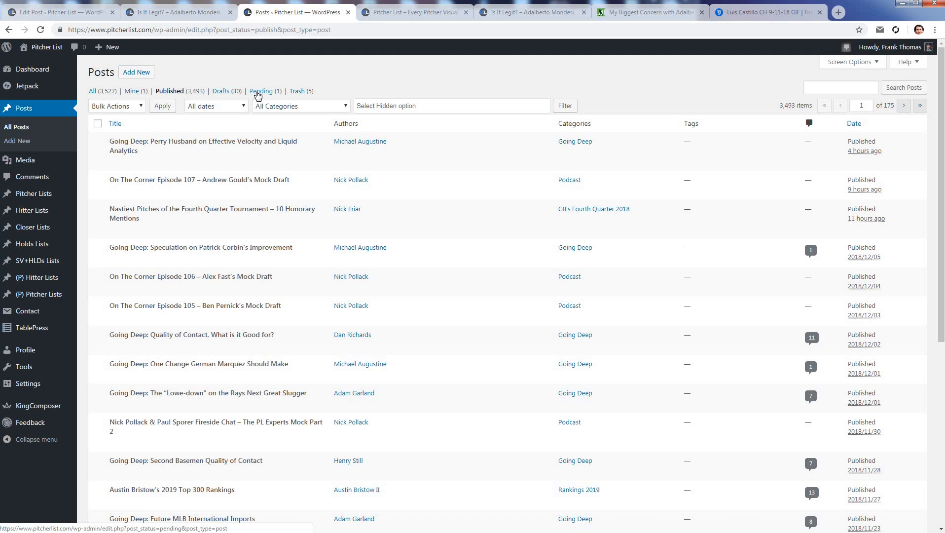
click(266, 94)
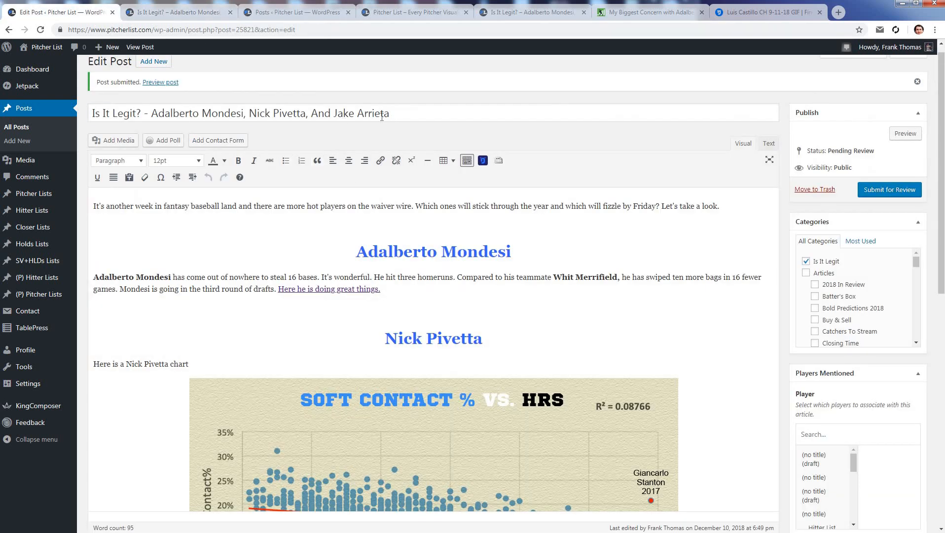
- Reload the post editor and delete all of the article body above the photo credit line
click(392, 117)
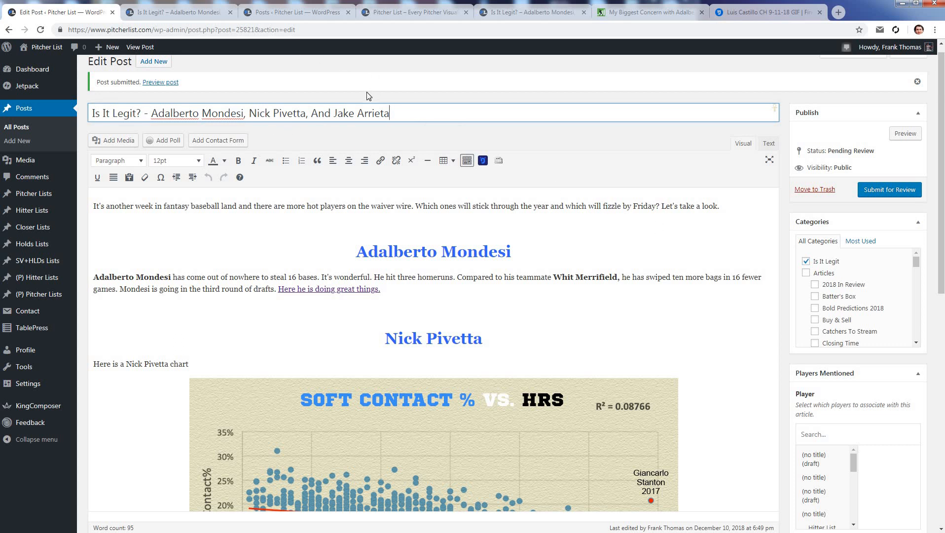
key(F5)
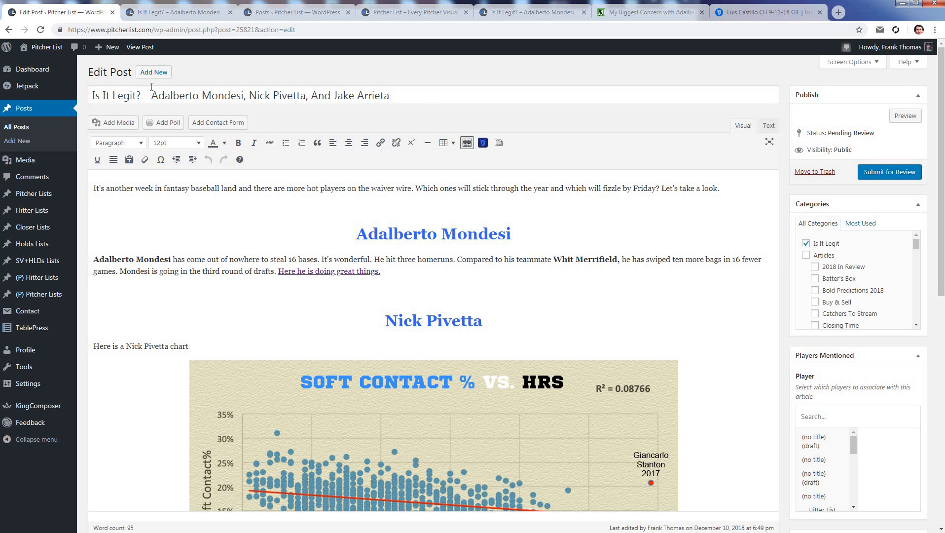
drag(429, 99, 151, 96)
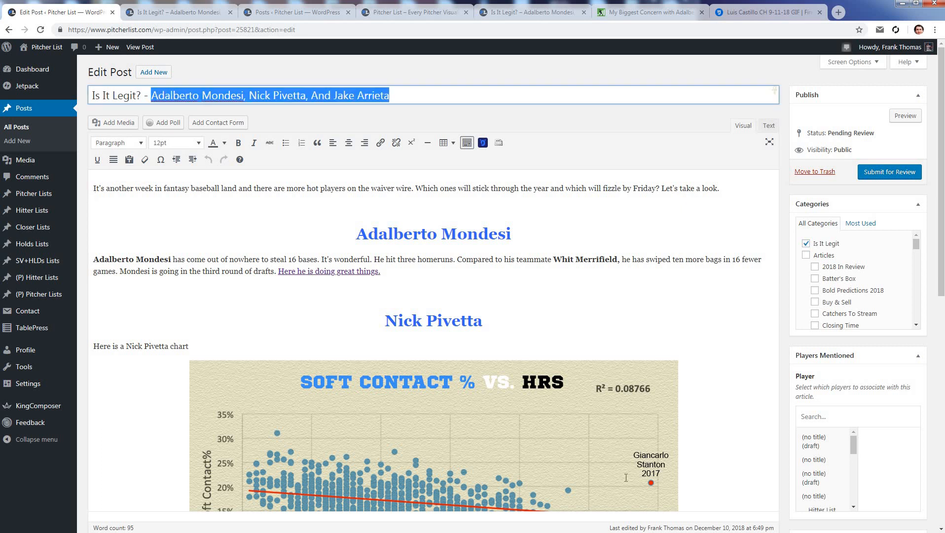
drag(95, 190, 651, 437)
key(BackSpace)
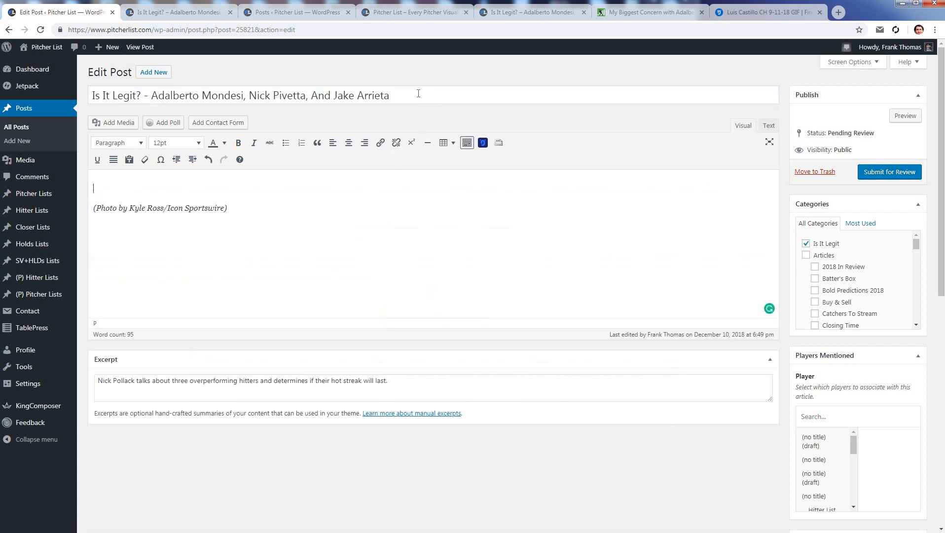
- Replace the player names after "Is It Legit? -" in the post title with "Josh James, Elvis Andrus"
drag(151, 96, 358, 106)
key(BackSpace)
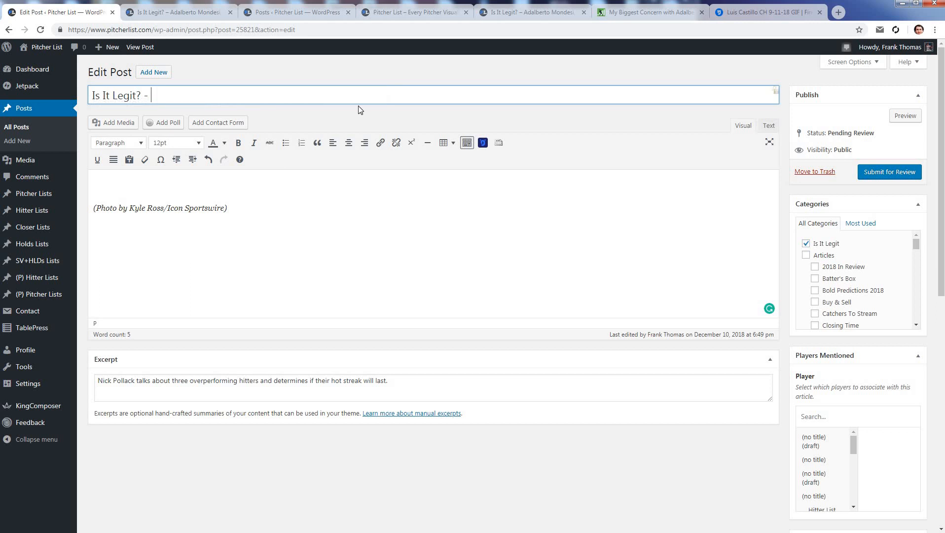
text(Josh James, Elvis Andru)
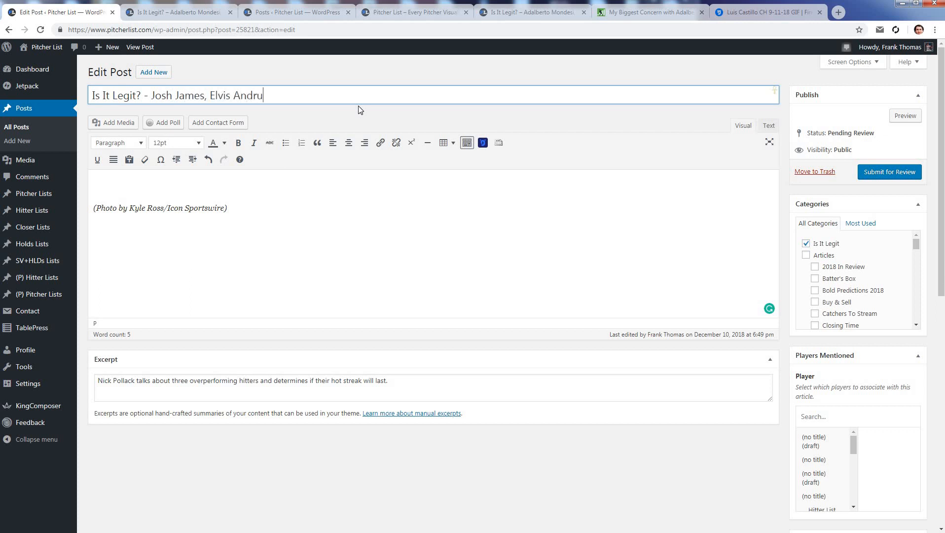
text(s)
- Search the Players Mentioned list for "andrus" and associate Elvis Andrus with the article
scroll(864, 189, down, 3)
scroll(839, 222, up, 3)
scroll(855, 315, down, 2)
click(834, 313)
text(andrus)
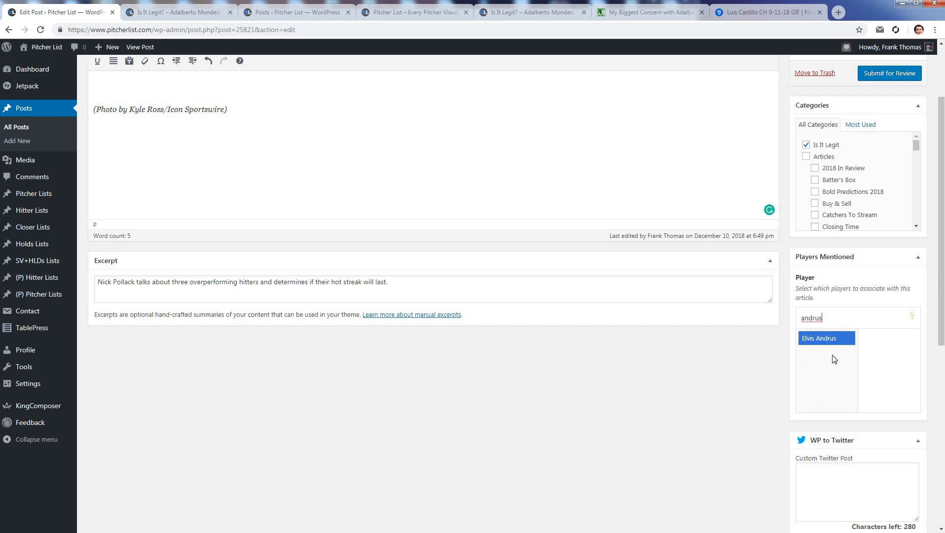
key(Return)
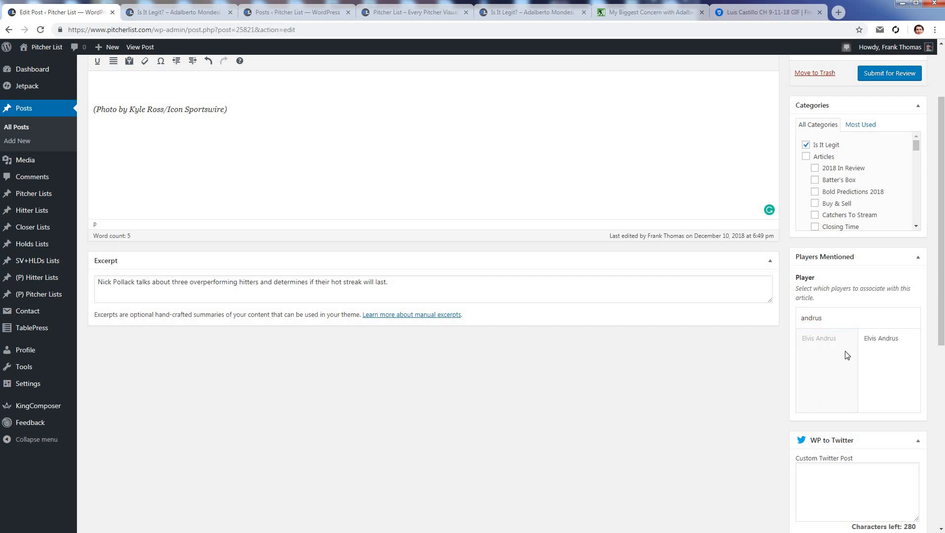
- Review the featured image, the excerpt text and the photo credit, ending on the empty body line above the credit
scroll(846, 354, down, 5)
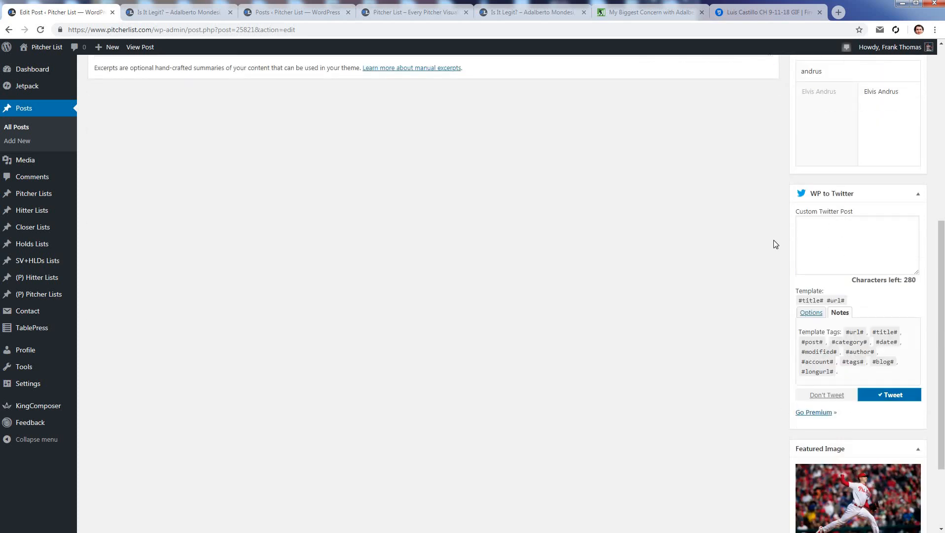
scroll(839, 406, down, 2)
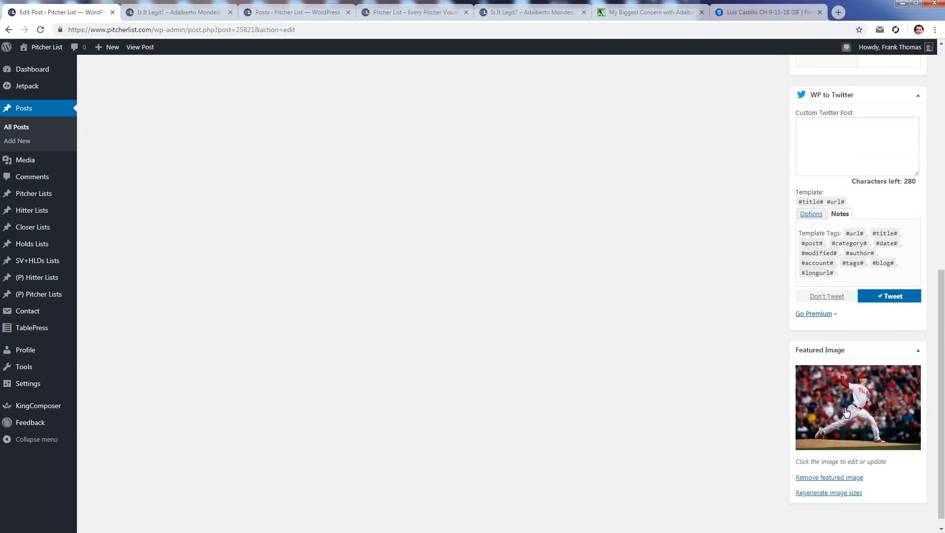
scroll(231, 375, up, 7)
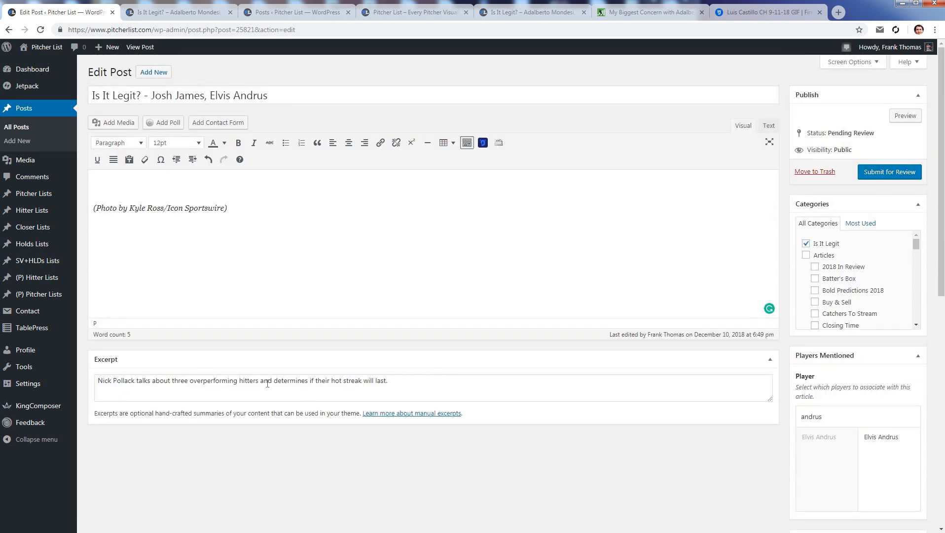
drag(389, 381, 154, 370)
click(300, 243)
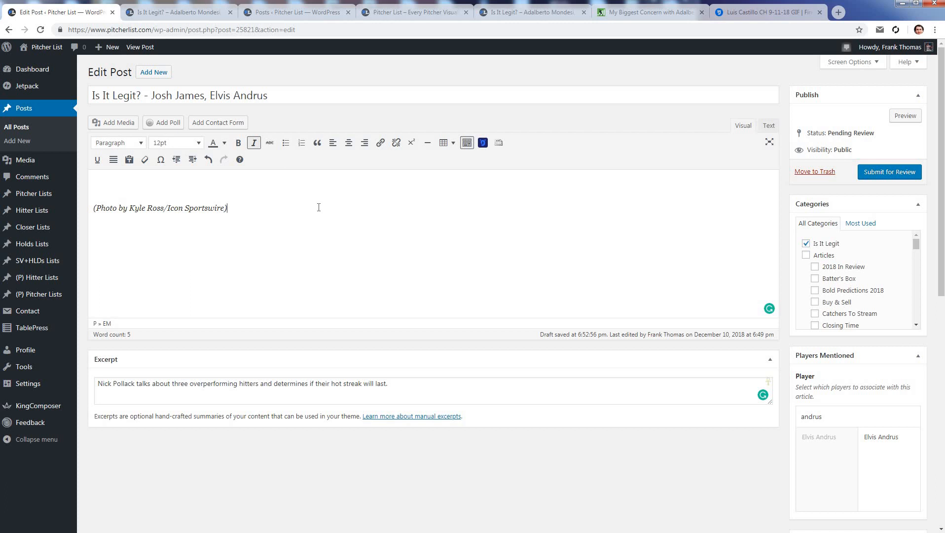
click(334, 185)
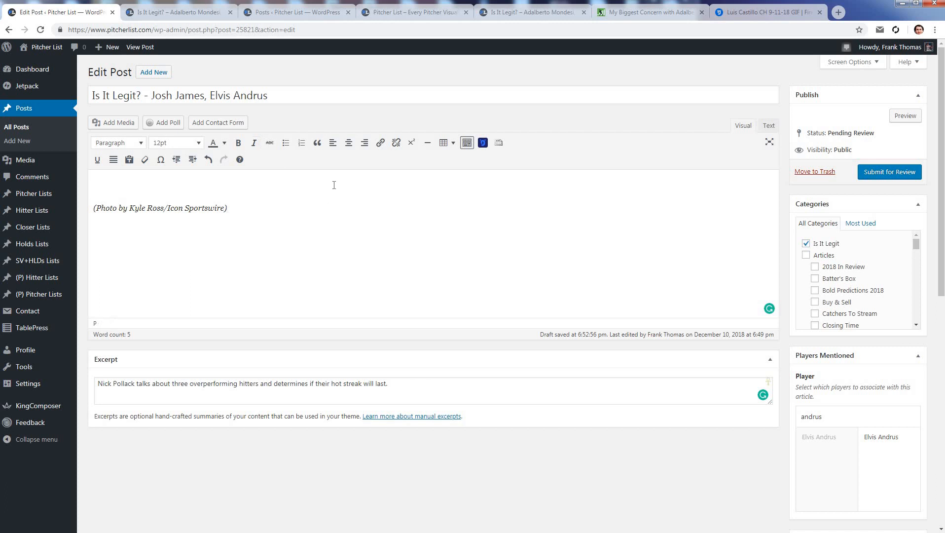